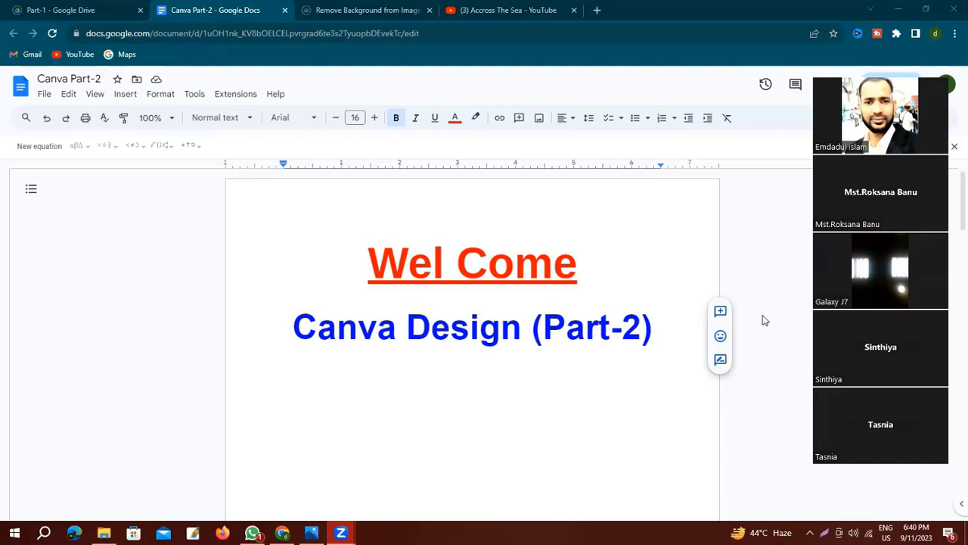
# Scroll the Canva Part-2 document down to the Today Our Class agenda page.
pyautogui.scroll(-10, 765, 320)
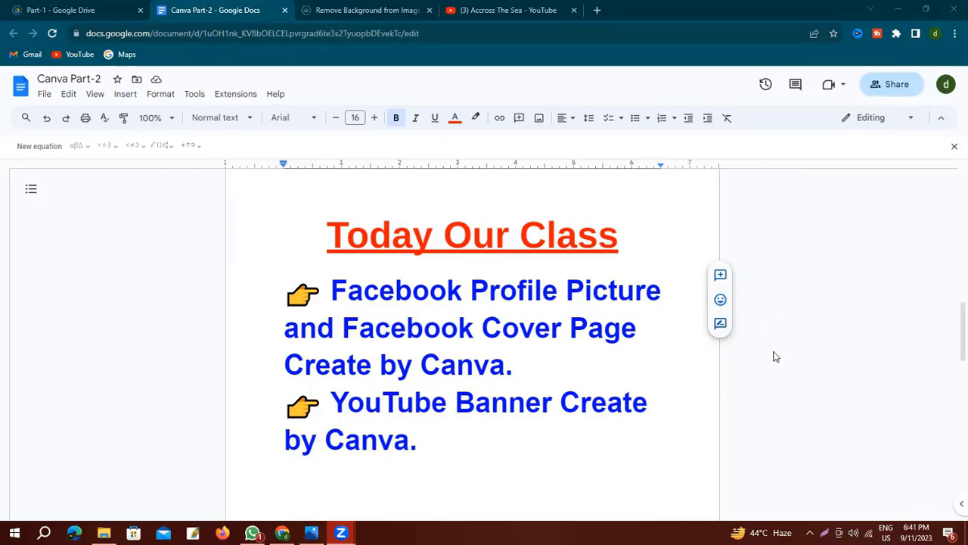
# Load canva.com in a new browser tab, then add one more blank tab.
pyautogui.hotkey('ctrl', 't')
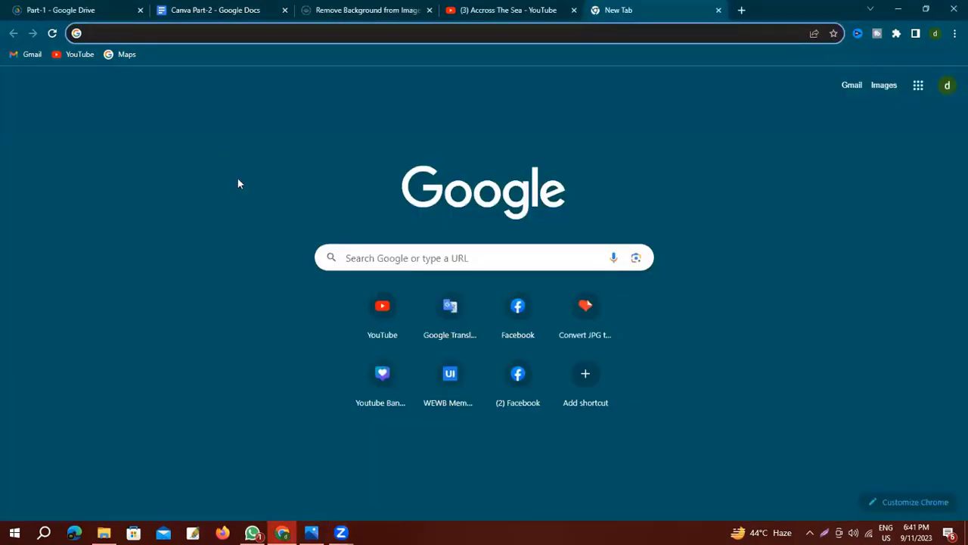
pyautogui.write('can')
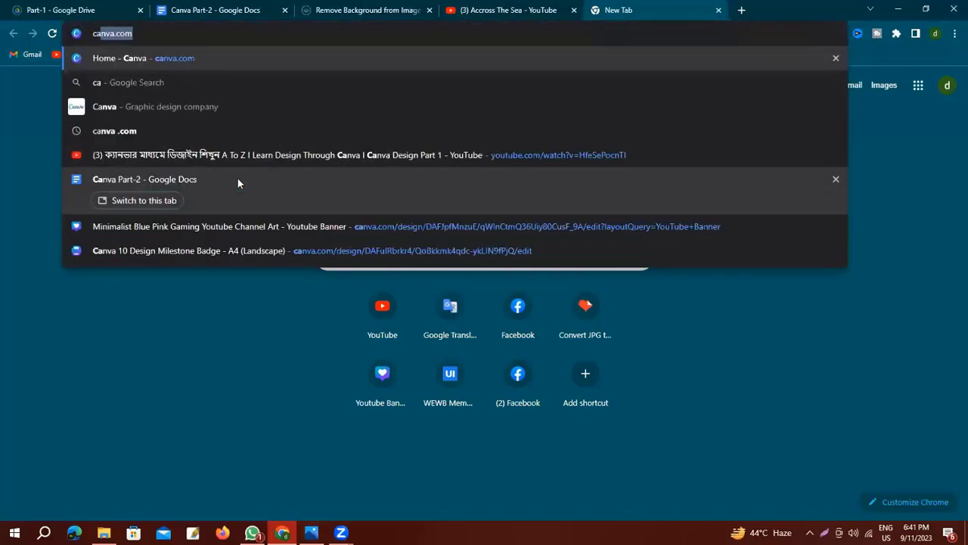
pyautogui.write('va.')
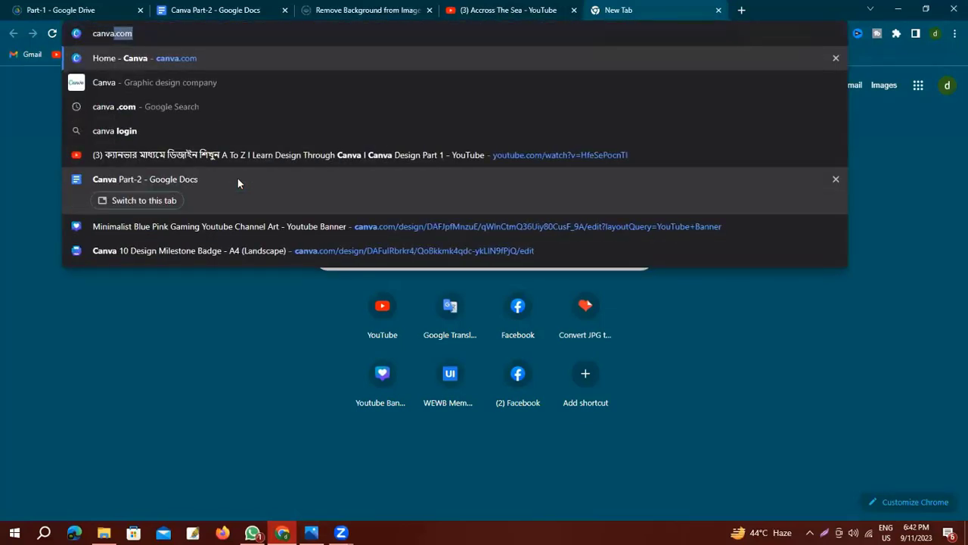
pyautogui.write('com')
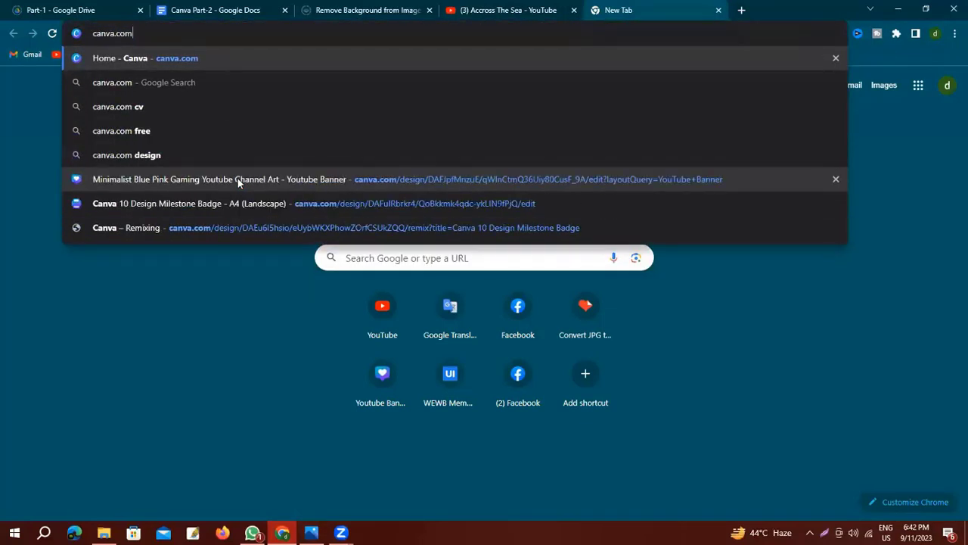
pyautogui.press('Return')
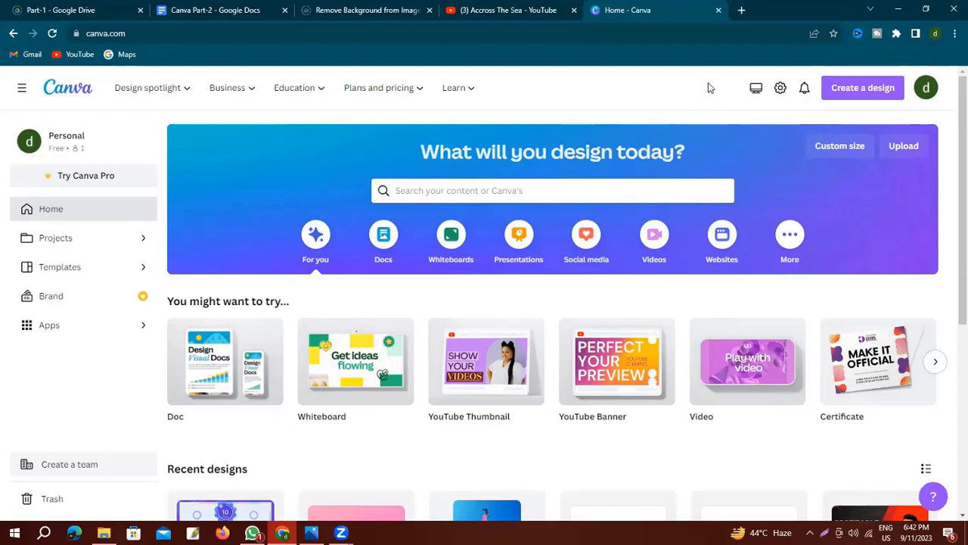
pyautogui.click(743, 11)
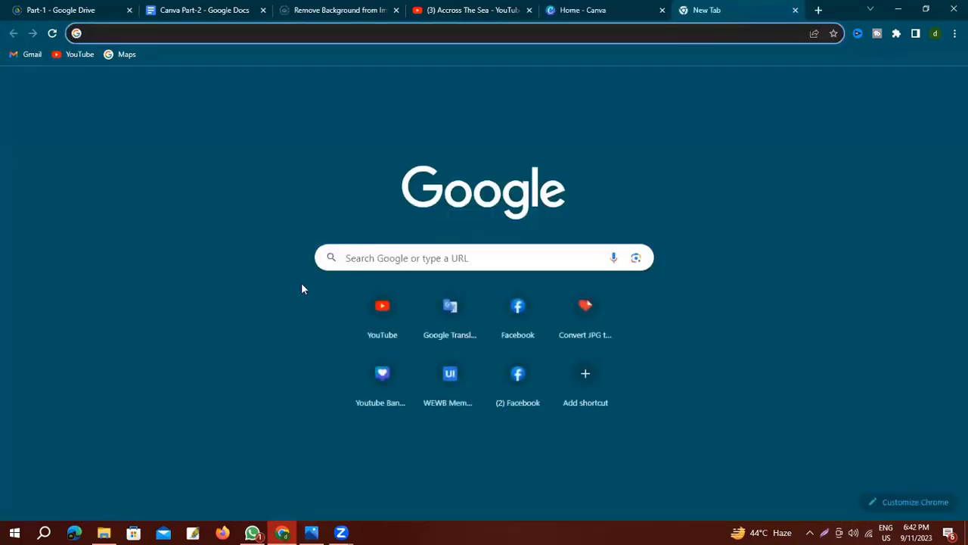
# Google 'facebook profile picture size' (360 x 360 px), then go back to the Canva tab.
pyautogui.click(378, 259)
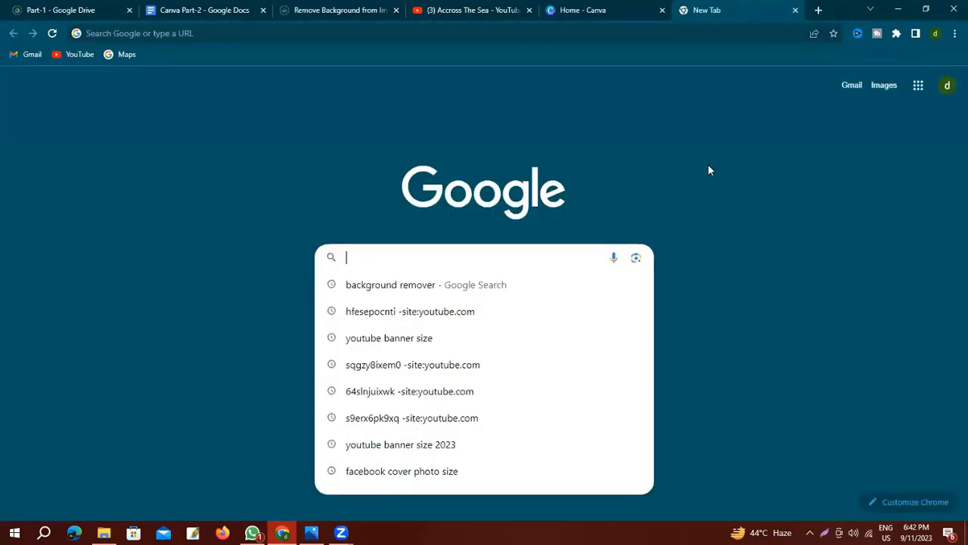
pyautogui.write('facebook profi')
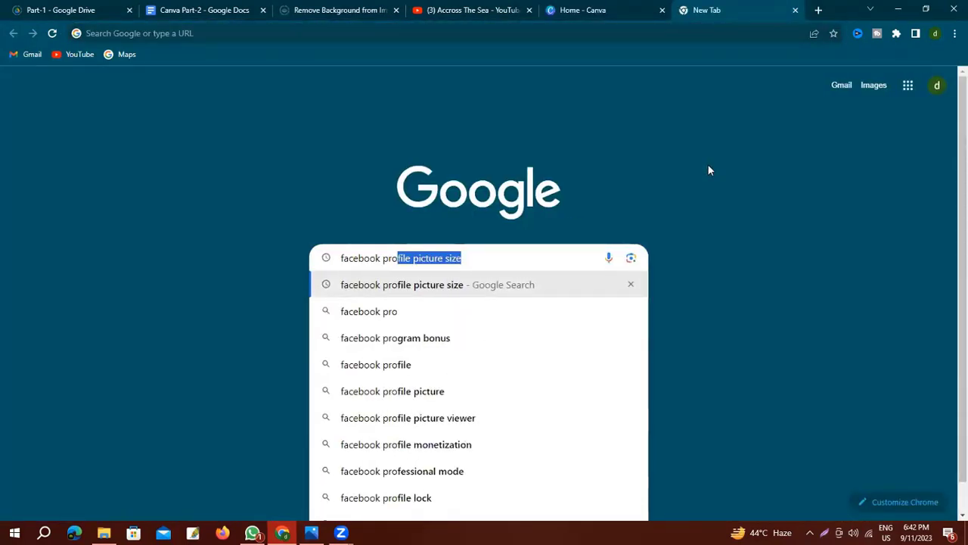
pyautogui.write('l')
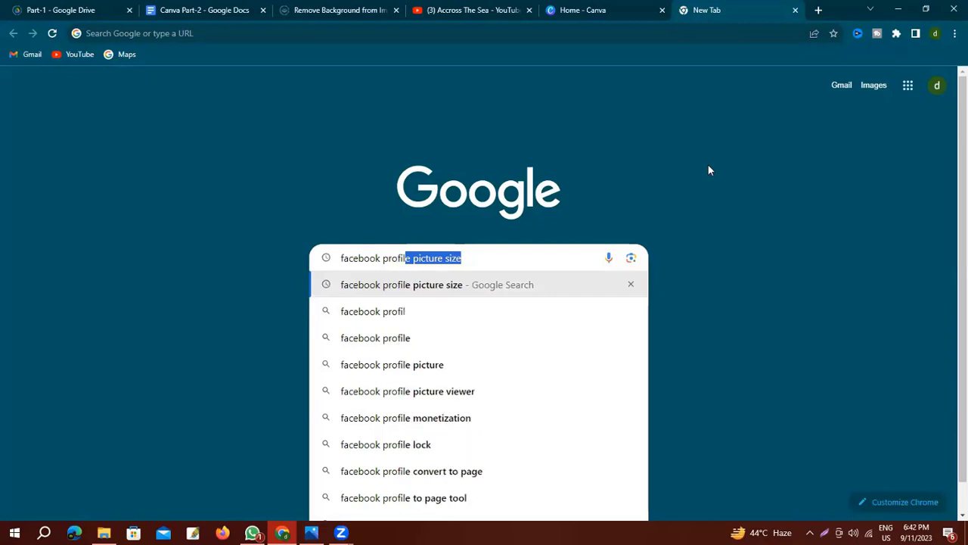
pyautogui.write('e pict')
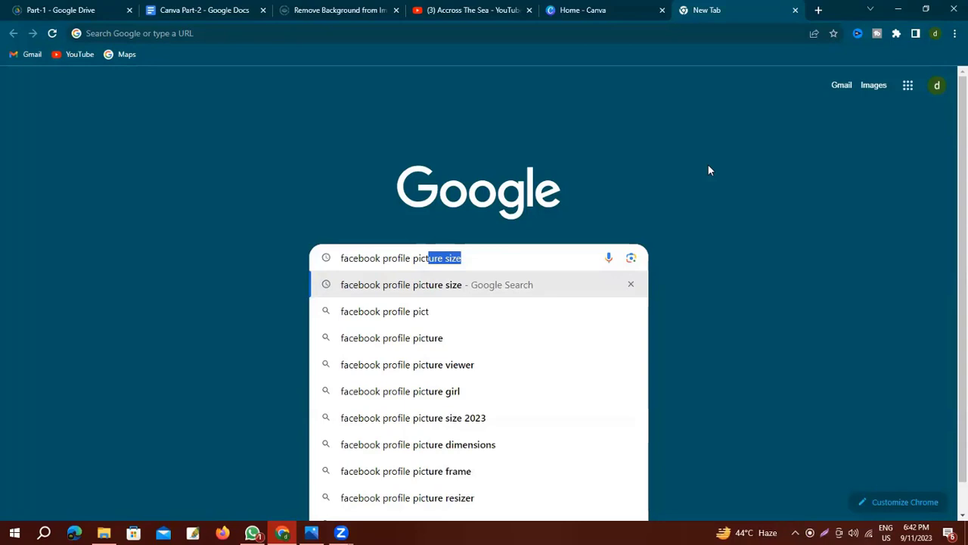
pyautogui.write('ure ')
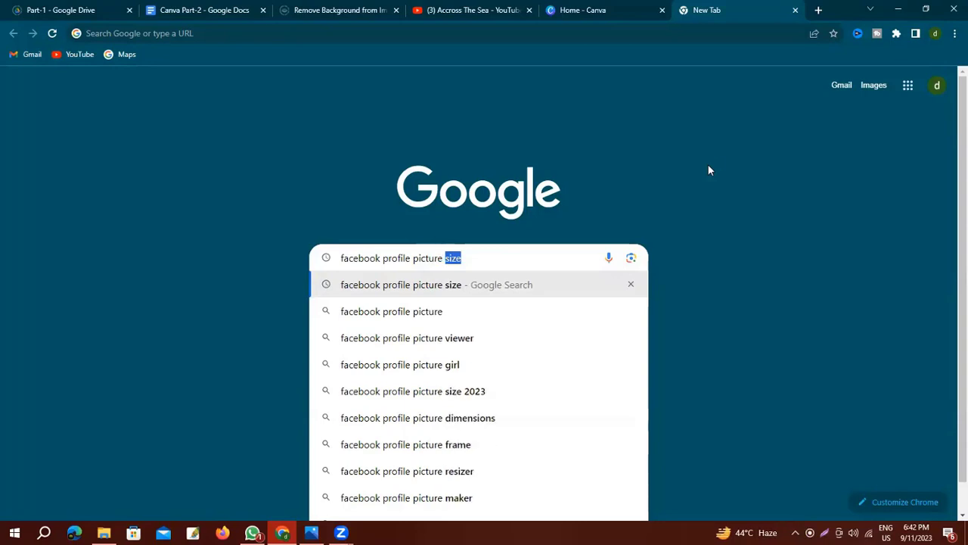
pyautogui.write('size')
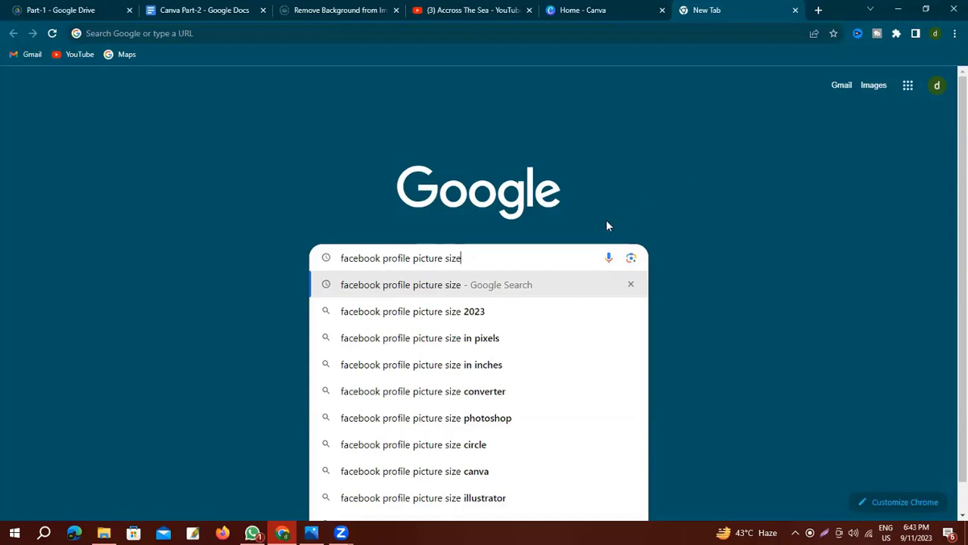
pyautogui.press('Return')
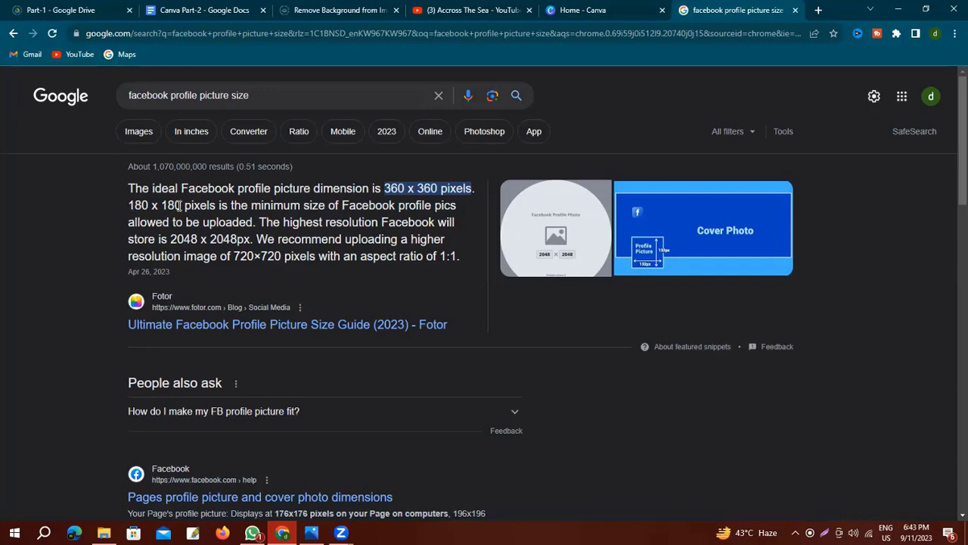
pyautogui.hotkey('ctrl', 'shift', 'Tab')
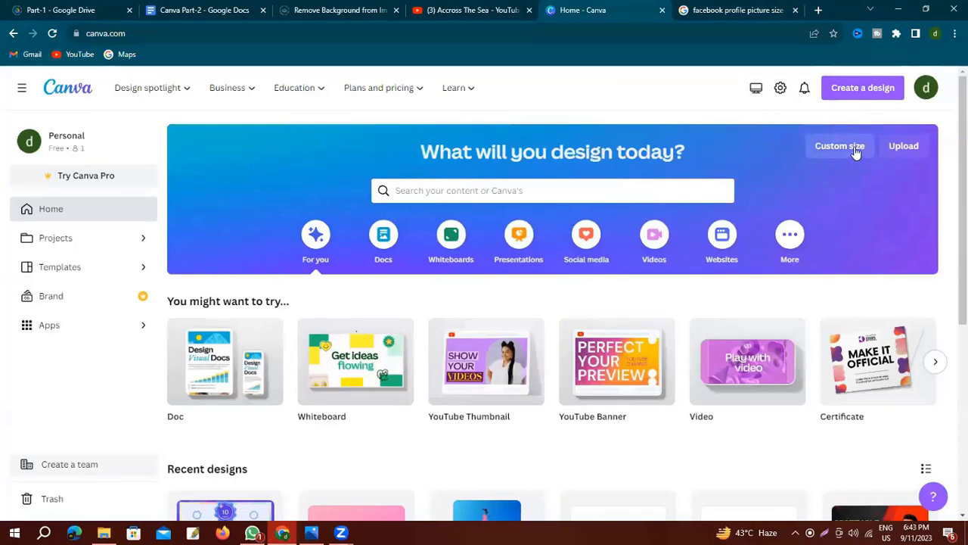
# Create a custom-size Canva design with width 180 and height 180 px.
pyautogui.click(855, 151)
pyautogui.click(693, 202)
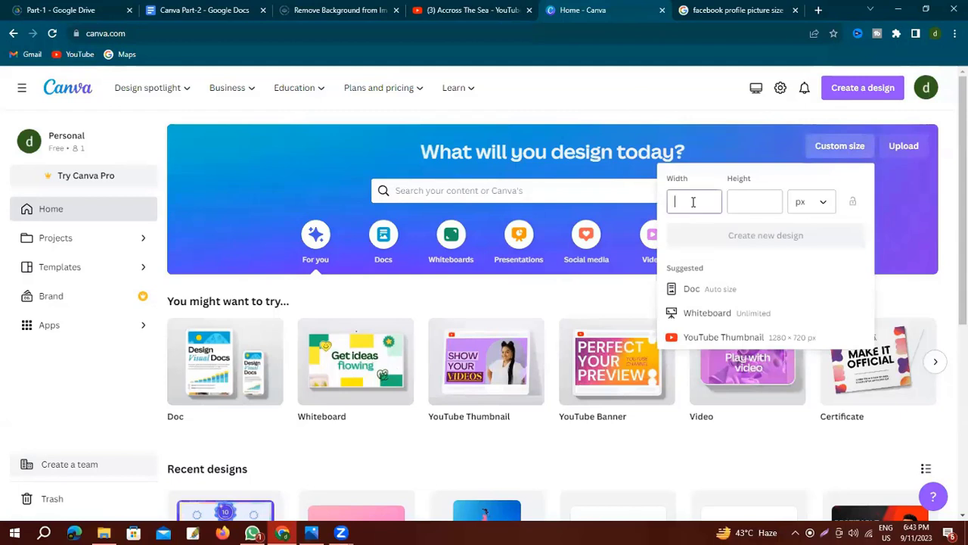
pyautogui.write('180')
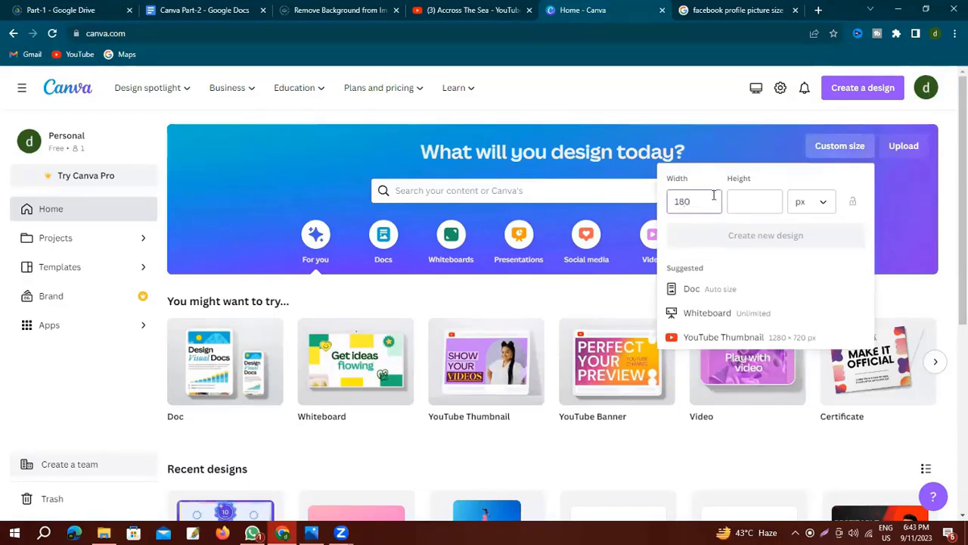
pyautogui.click(752, 200)
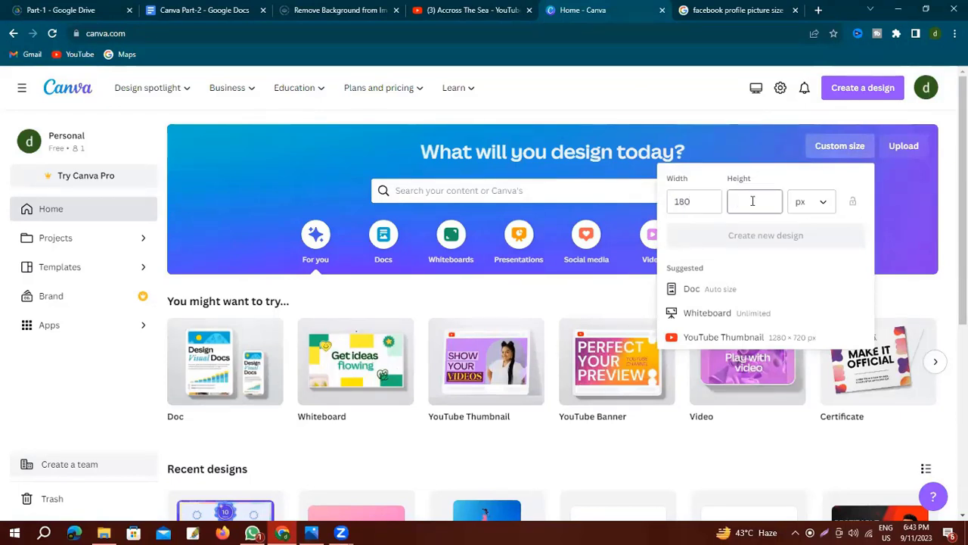
pyautogui.write('180')
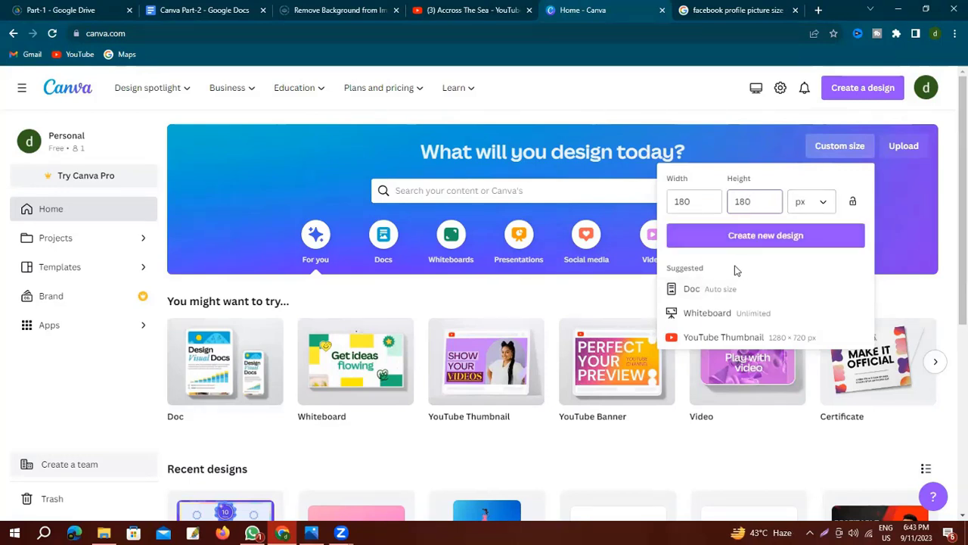
pyautogui.click(768, 241)
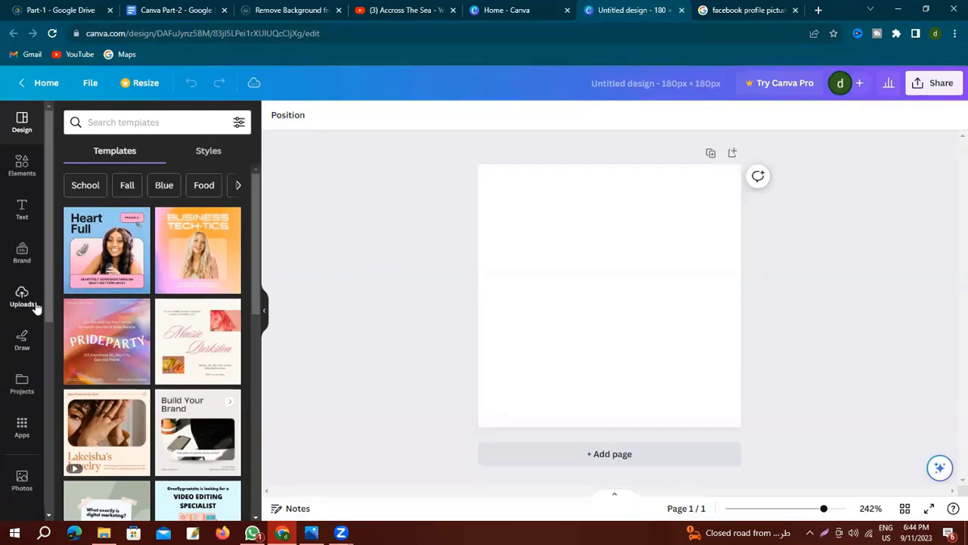
# Apply the green gradient from the Background panel to the 180 × 180 page.
pyautogui.scroll(-3, 37, 309)
pyautogui.click(23, 429)
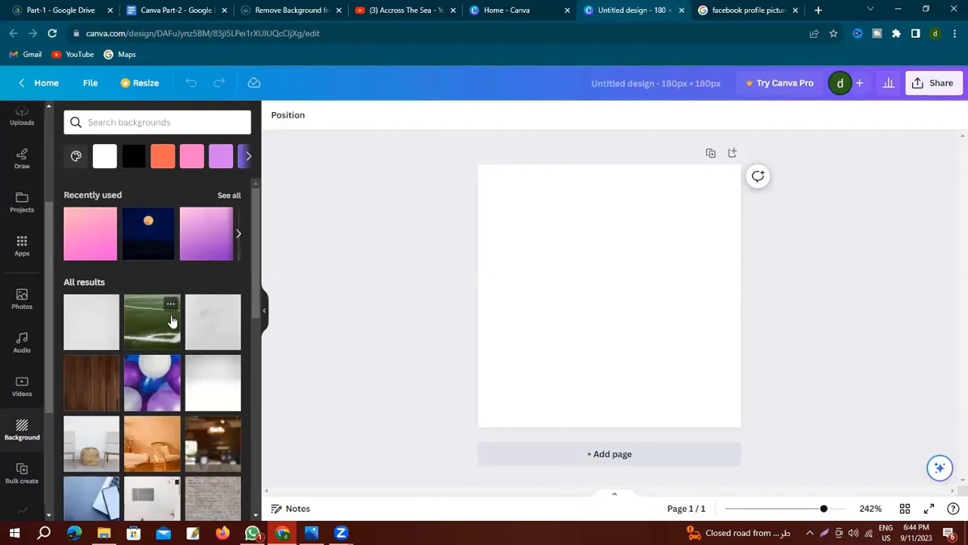
pyautogui.scroll(-10, 175, 317)
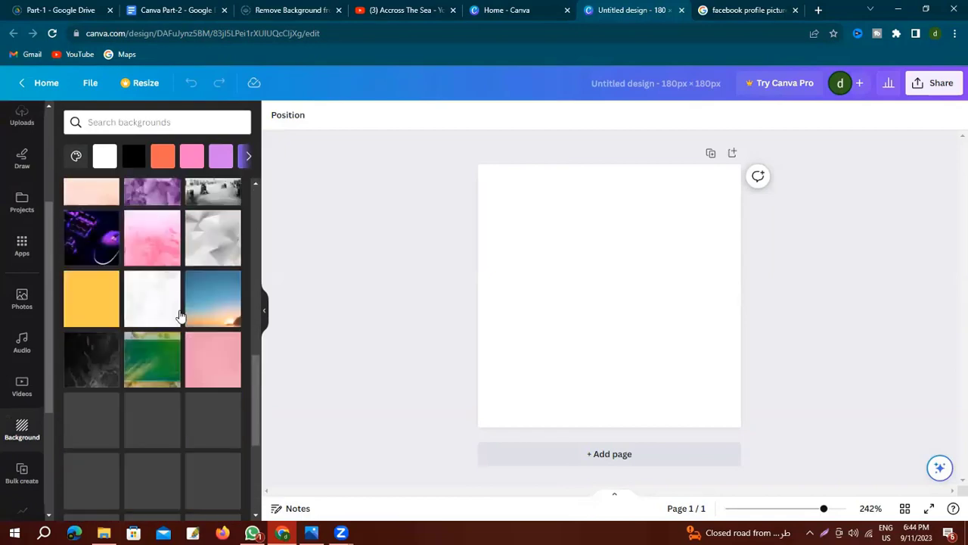
pyautogui.scroll(-4, 180, 314)
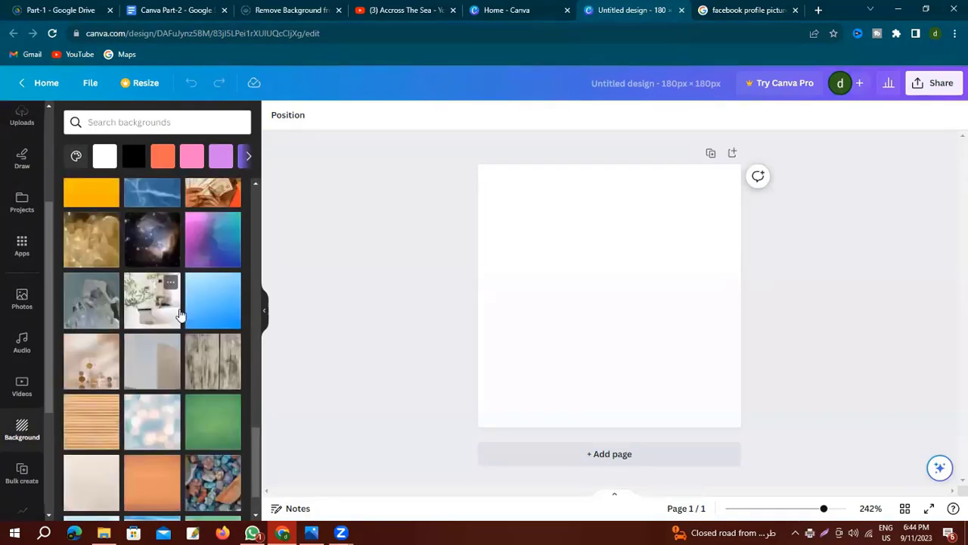
pyautogui.scroll(-3, 180, 314)
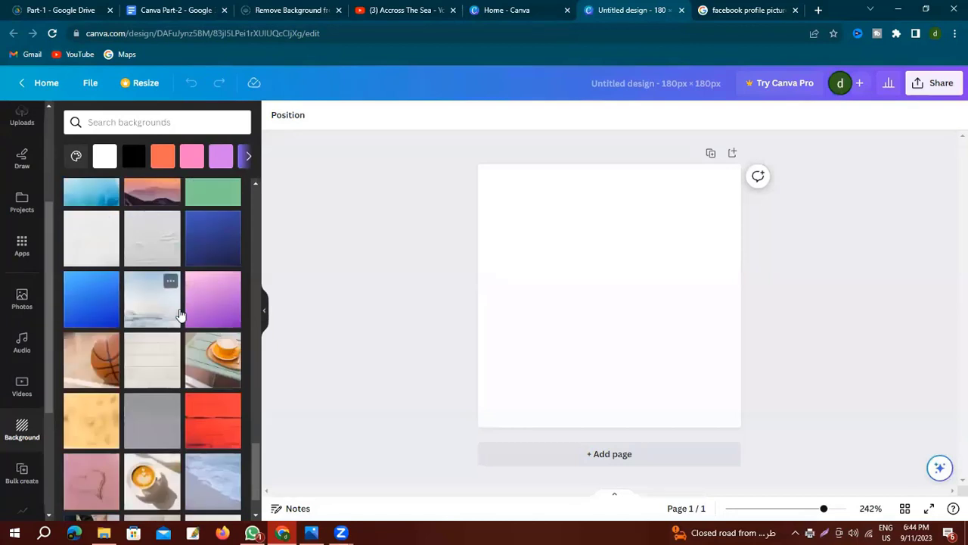
pyautogui.click(212, 191)
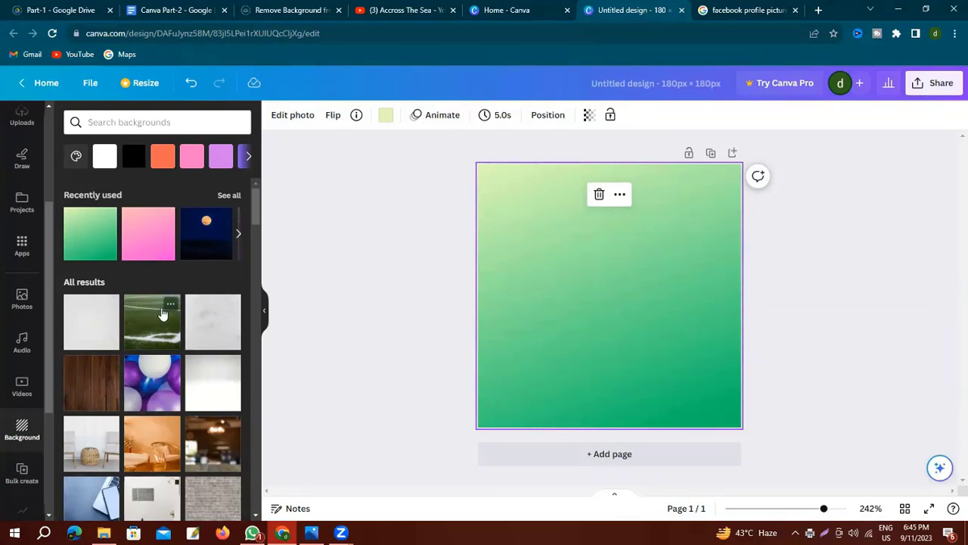
# Add a heading reading 'Modern Fashion House' and select it for font changes.
pyautogui.scroll(3, 19, 218)
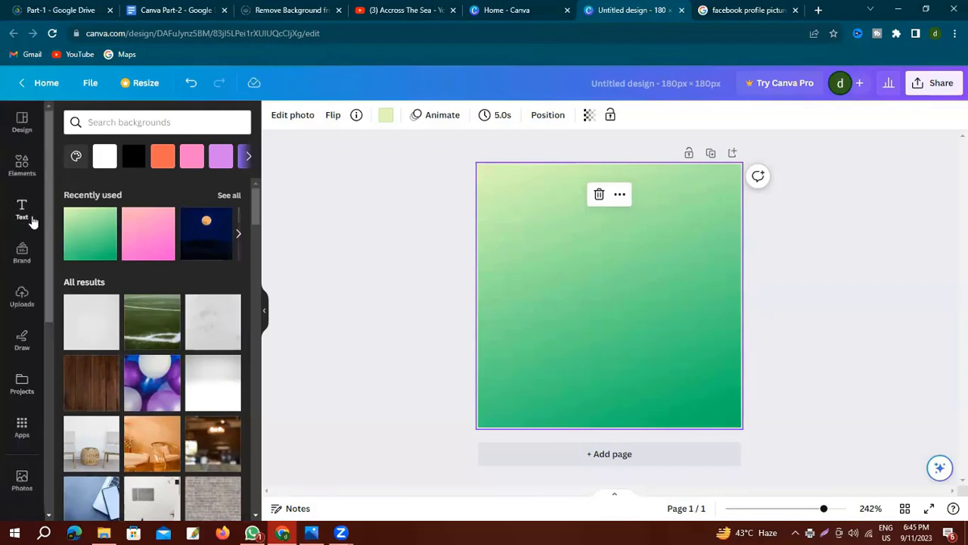
pyautogui.click(22, 210)
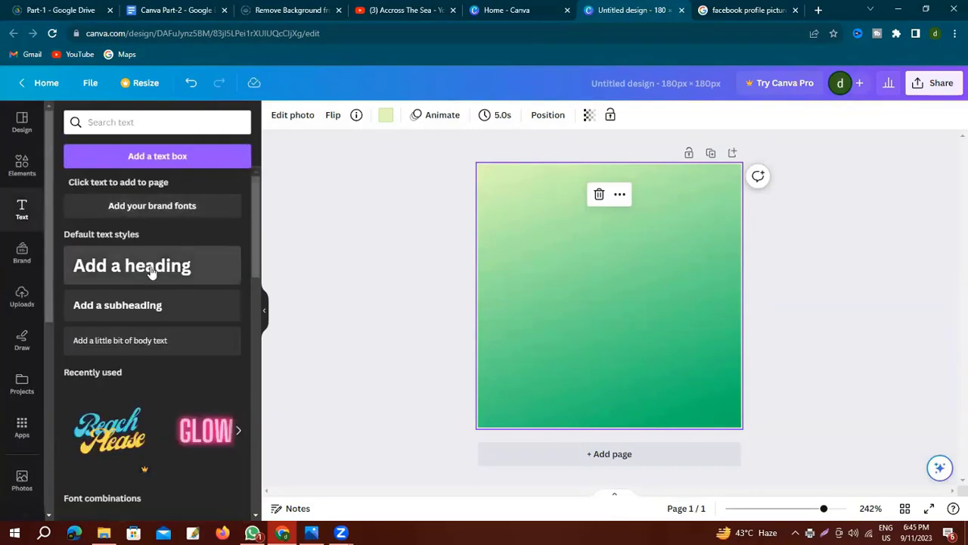
pyautogui.click(151, 273)
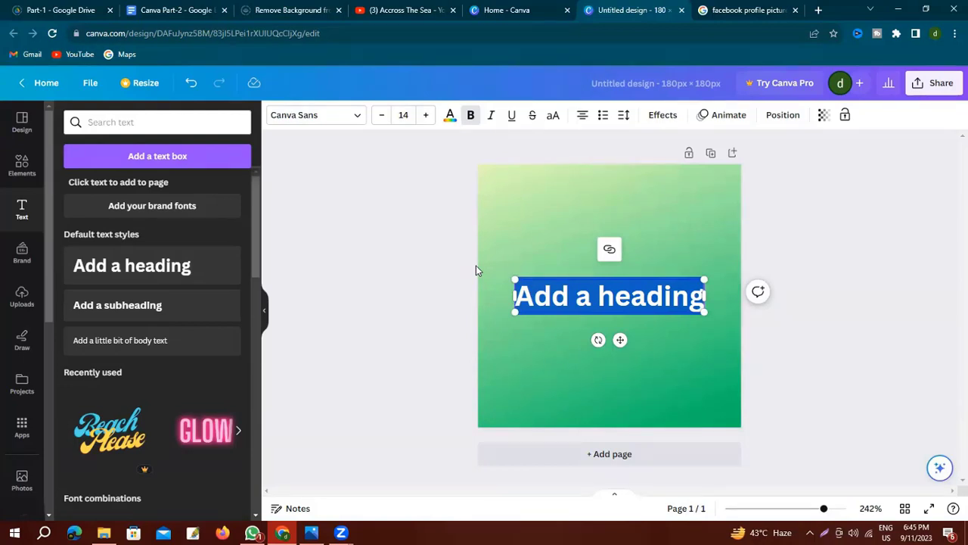
pyautogui.write('Modern Fas')
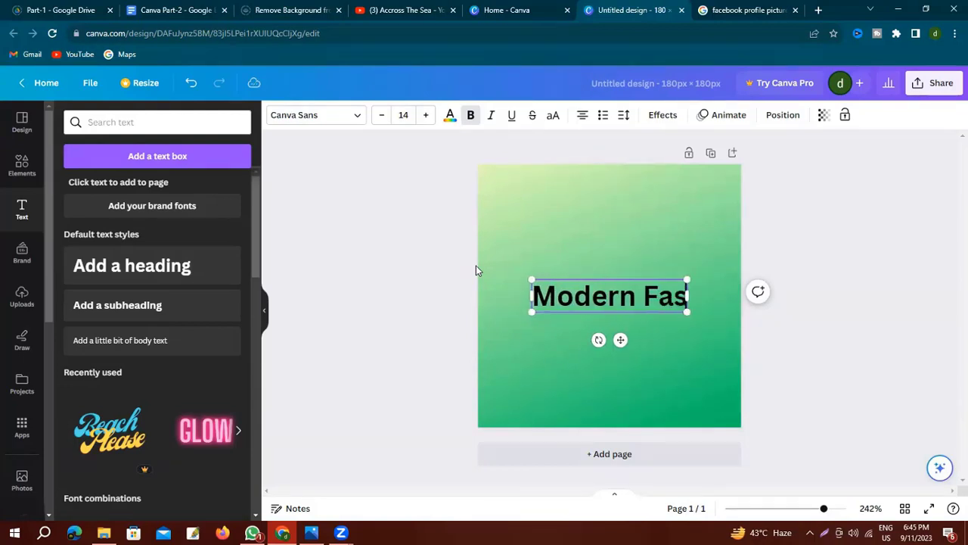
pyautogui.write('hion')
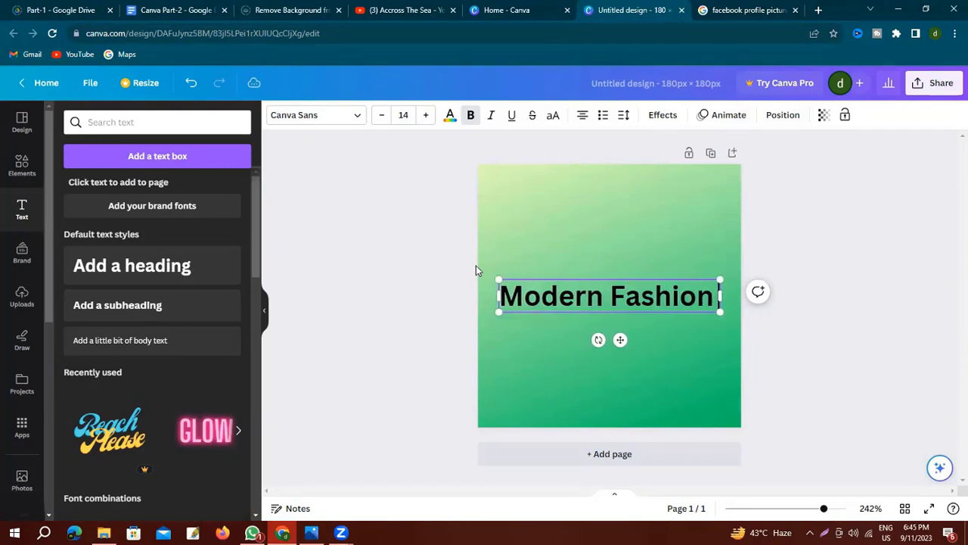
pyautogui.write(' Hous')
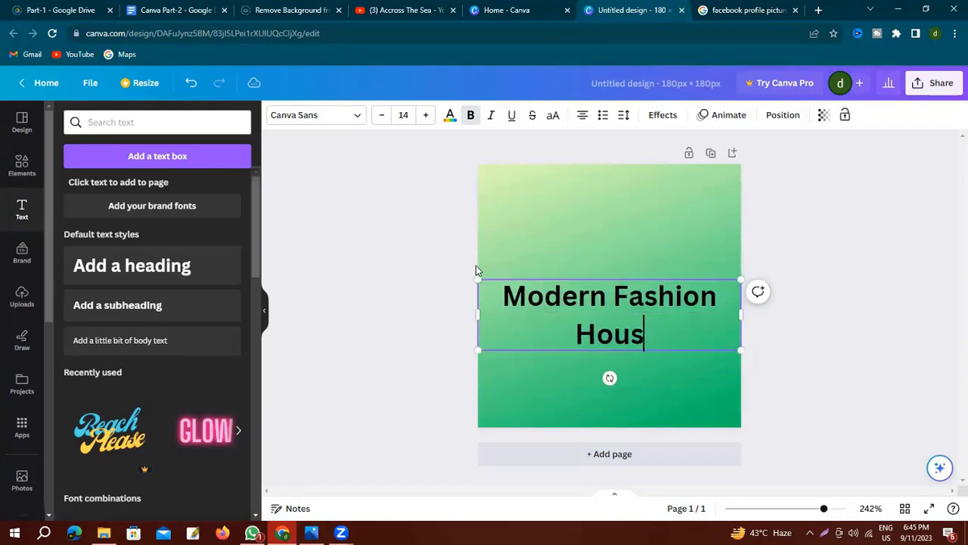
pyautogui.write('e')
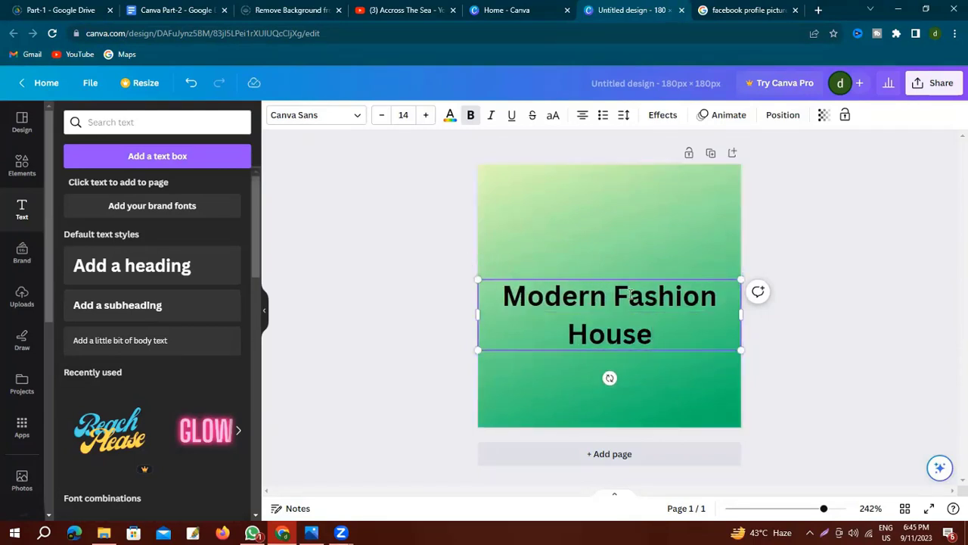
pyautogui.moveTo(503, 296); pyautogui.dragTo(718, 327)
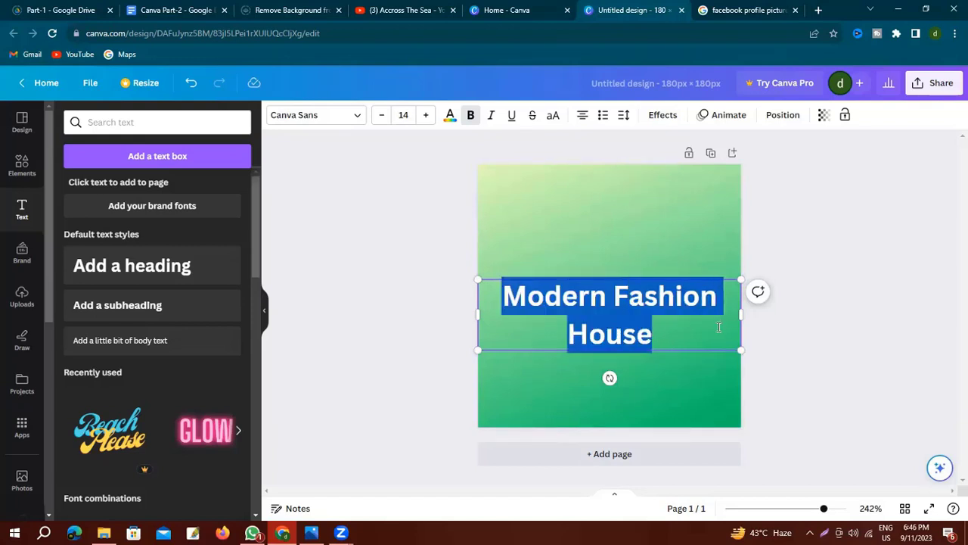
pyautogui.click(357, 117)
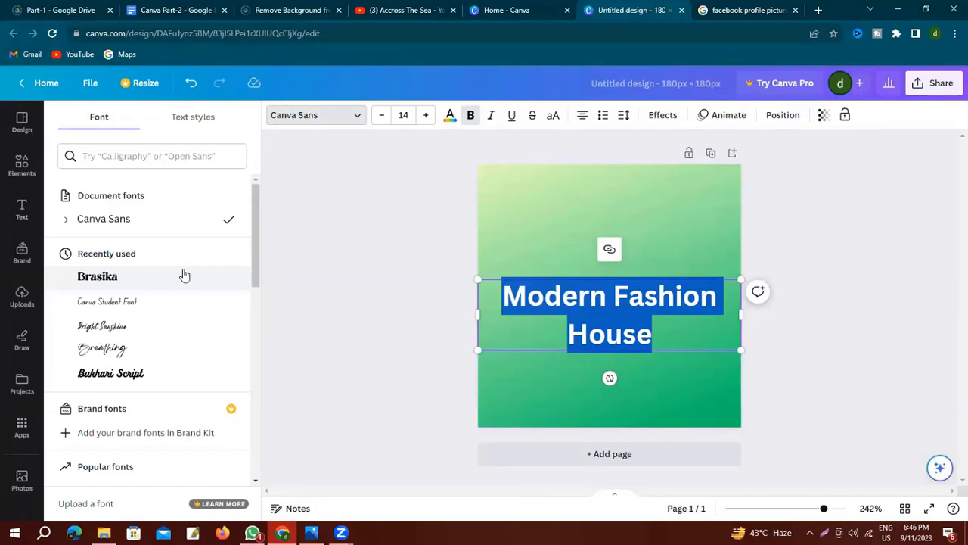
# Try Bright Sunshine, then settle on Canva Student Font for the heading.
pyautogui.click(103, 326)
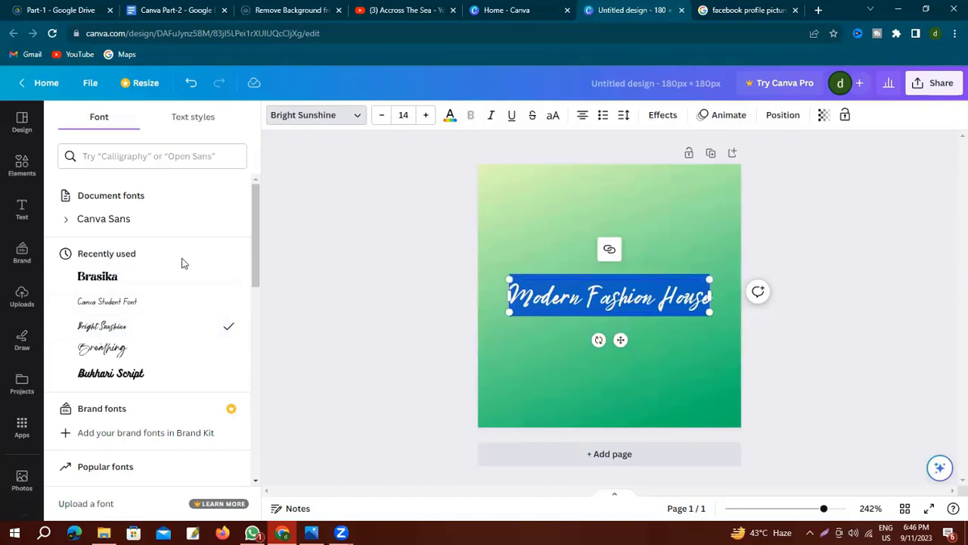
pyautogui.click(113, 301)
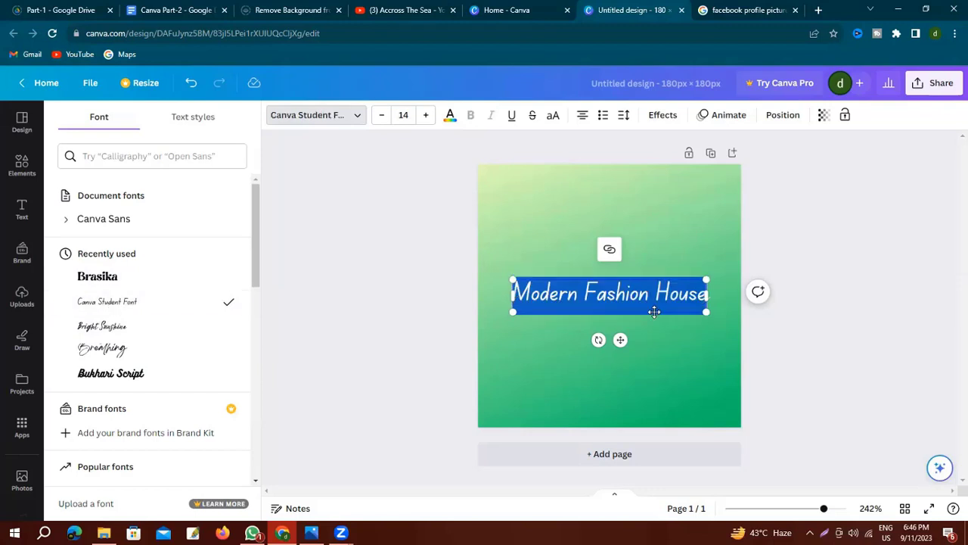
pyautogui.click(567, 344)
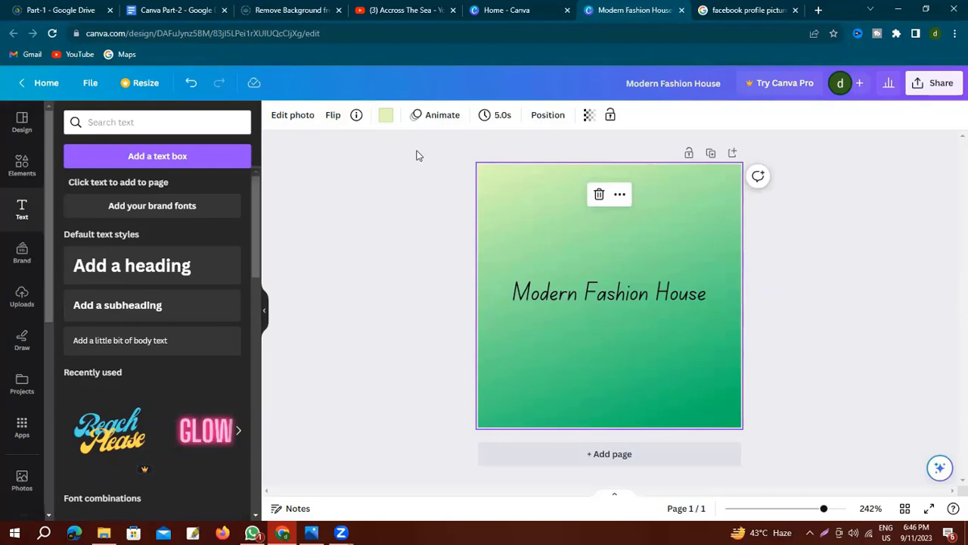
# Search Google Images for 'modern fashion house' and browse the results.
pyautogui.click(752, 11)
pyautogui.click(442, 96)
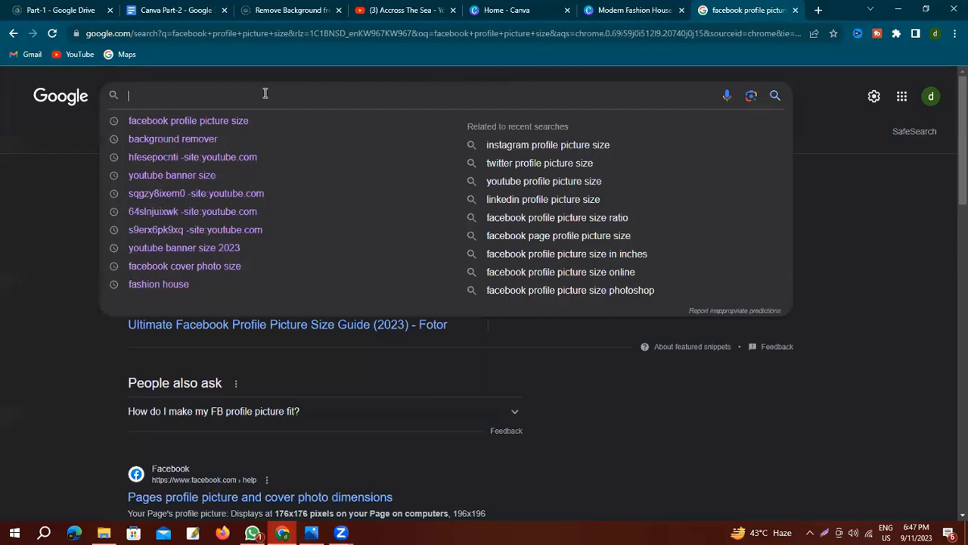
pyautogui.write('modern fashion house')
pyautogui.press('Return')
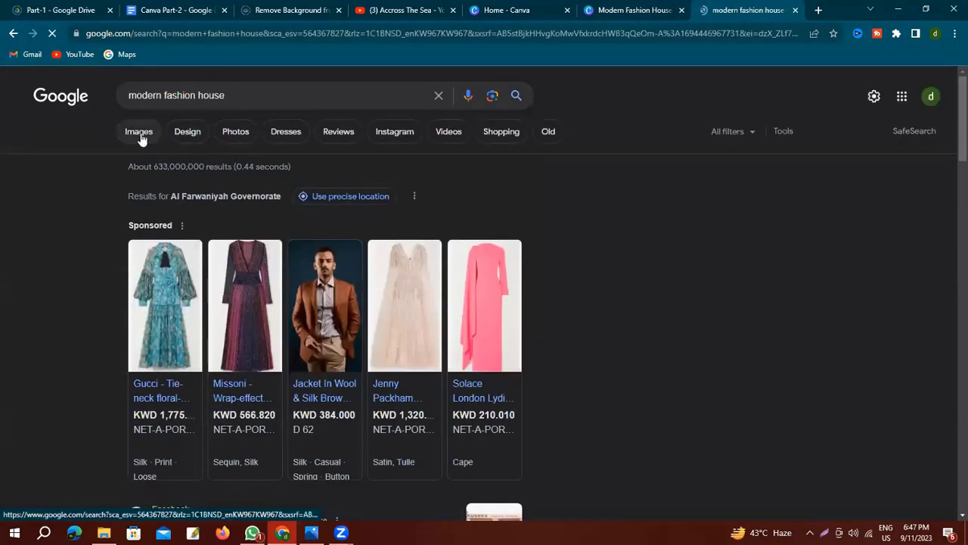
pyautogui.click(139, 135)
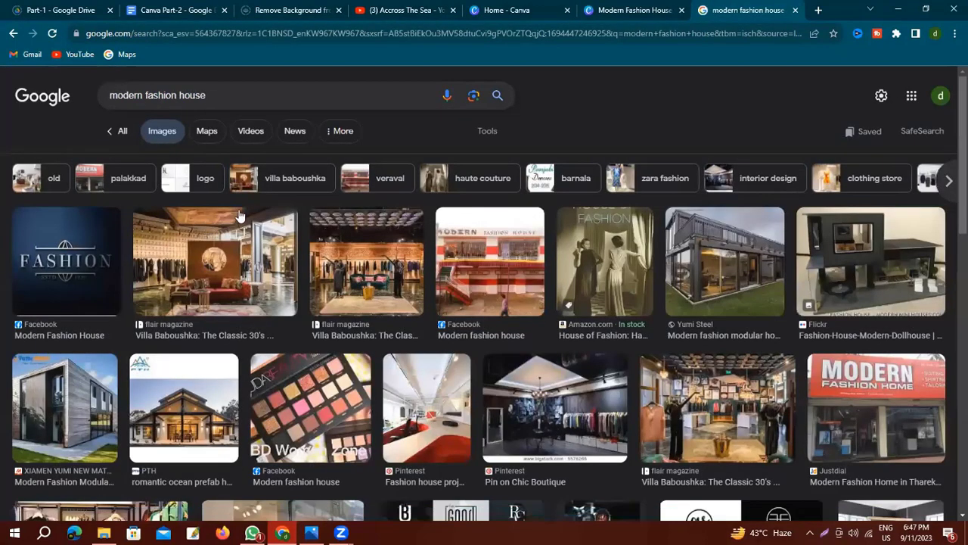
pyautogui.scroll(-2, 295, 229)
pyautogui.scroll(-10, 295, 229)
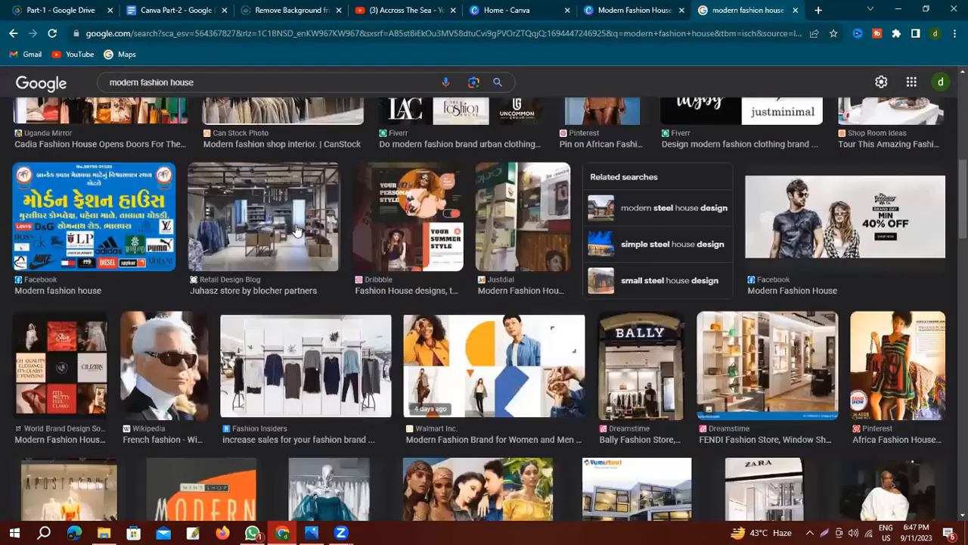
pyautogui.scroll(-9, 351, 217)
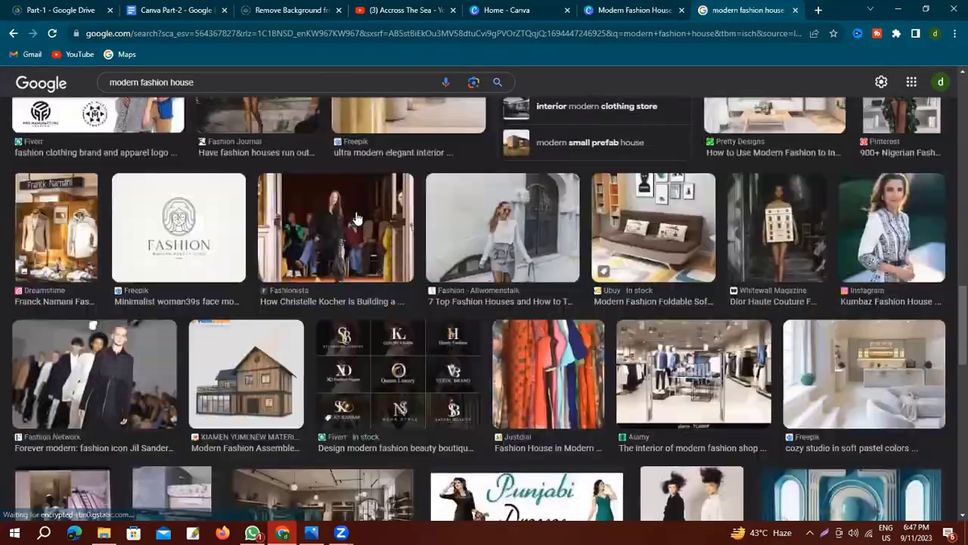
pyautogui.scroll(-10, 367, 217)
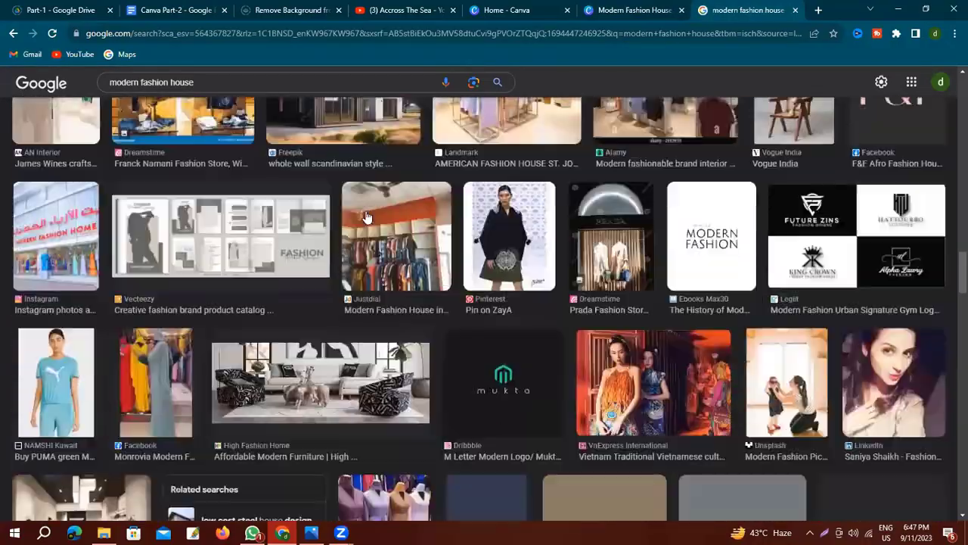
pyautogui.scroll(-6, 367, 217)
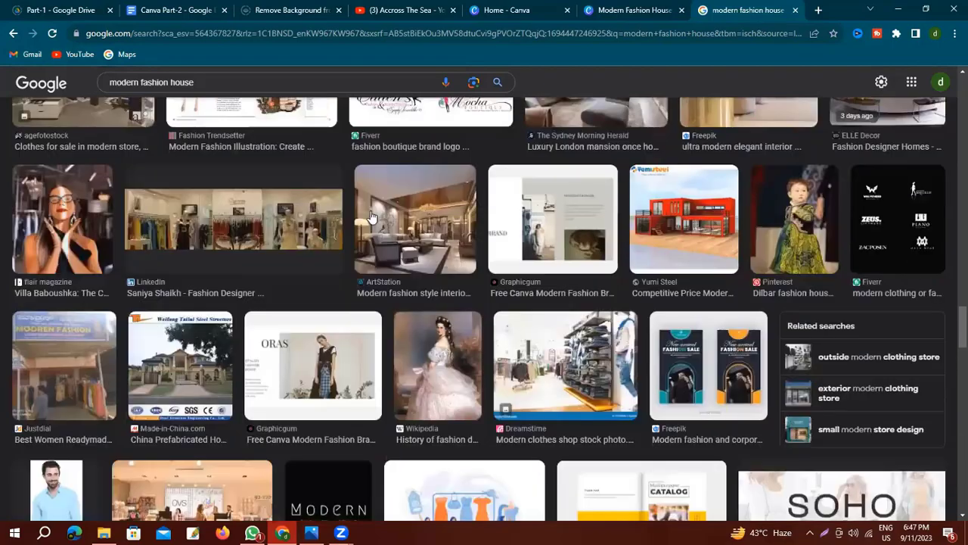
pyautogui.scroll(-5, 336, 216)
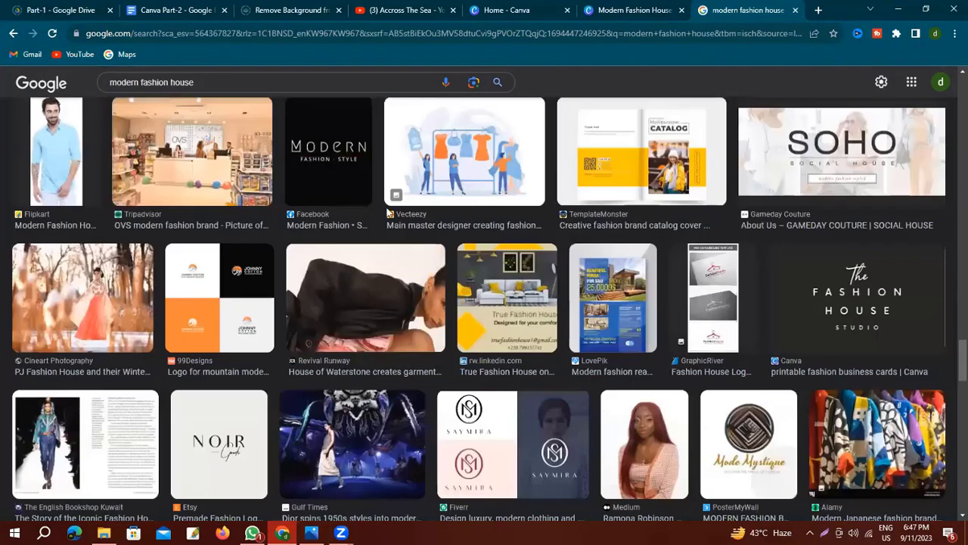
pyautogui.scroll(-10, 388, 214)
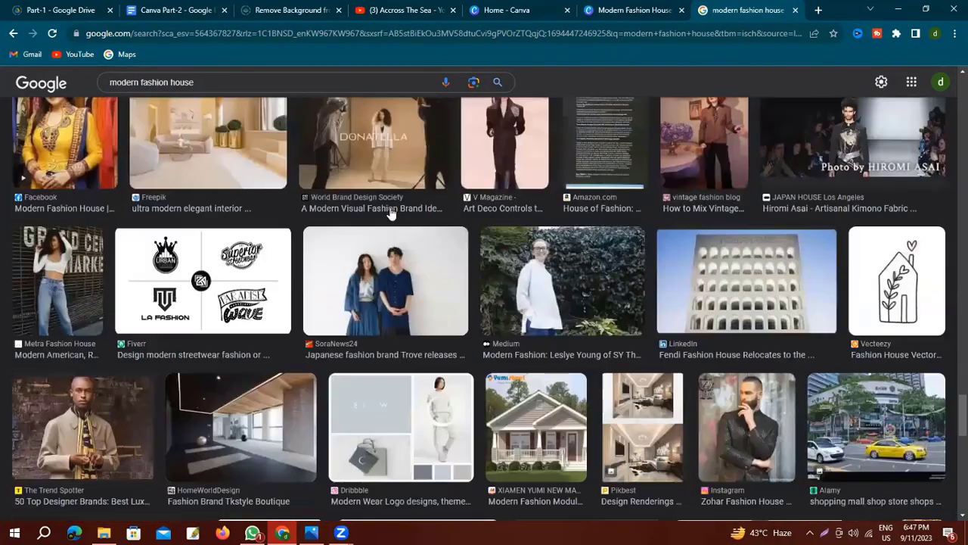
pyautogui.scroll(-4, 390, 215)
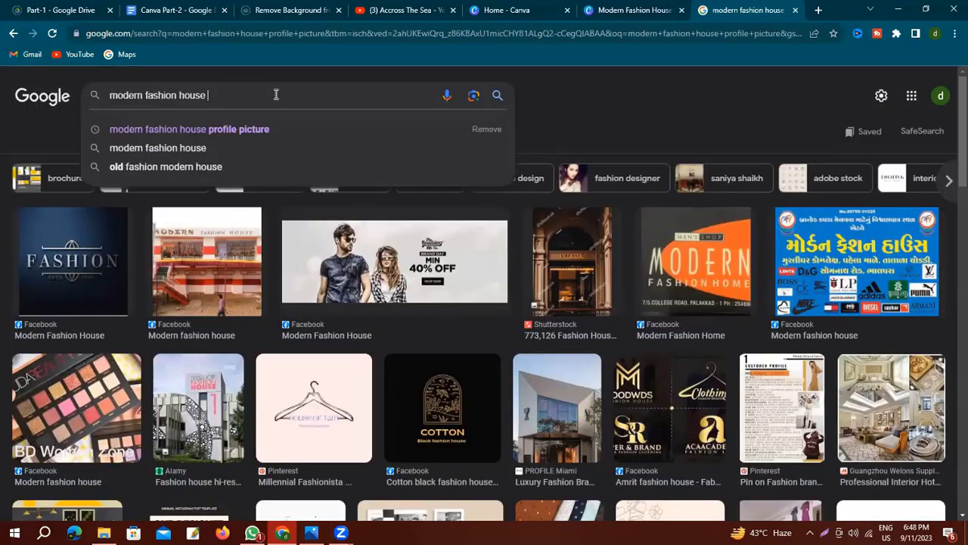
# Refine to 'modern fashion house logo' and preview the PosterMyWall Fashion House logo.
pyautogui.write('lo')
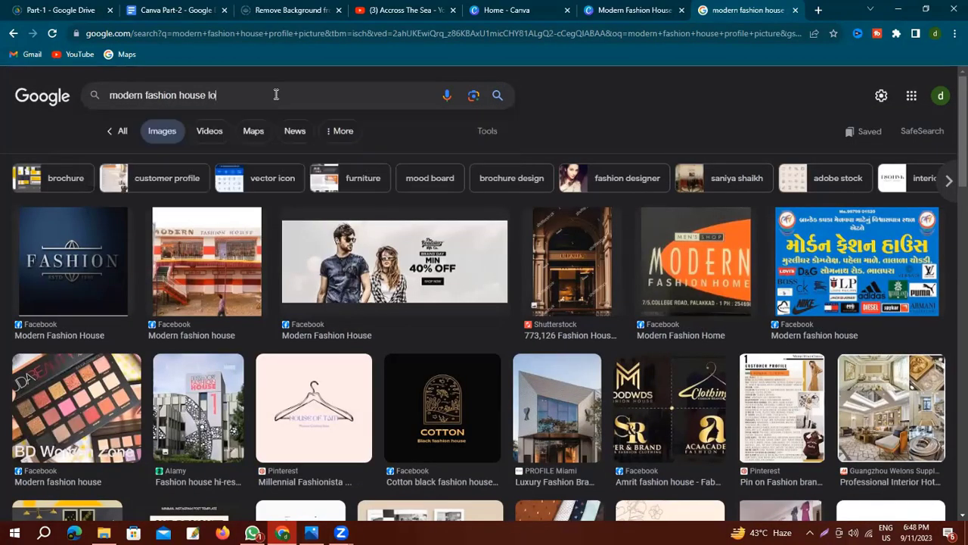
pyautogui.write('go')
pyautogui.press('Return')
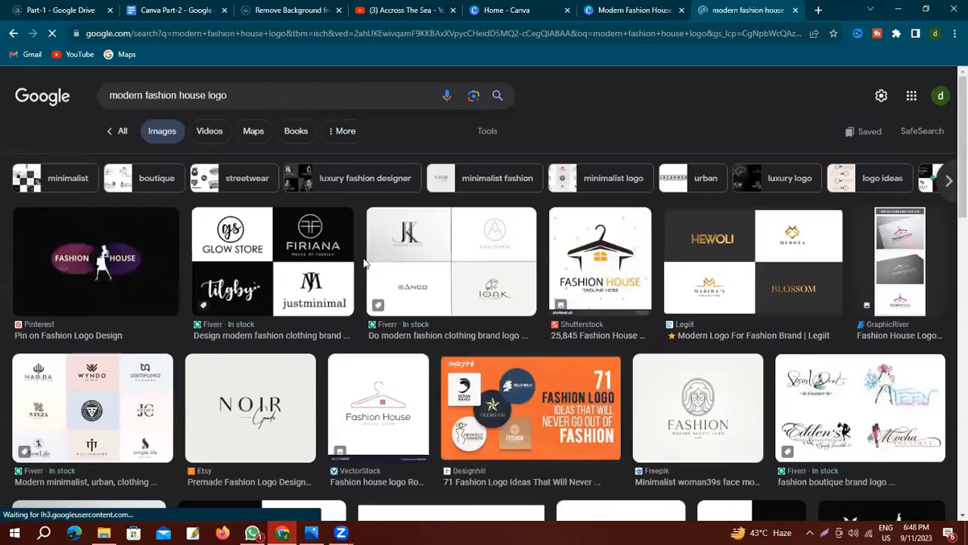
pyautogui.scroll(-3, 403, 237)
pyautogui.click(403, 236)
pyautogui.rightClick(766, 251)
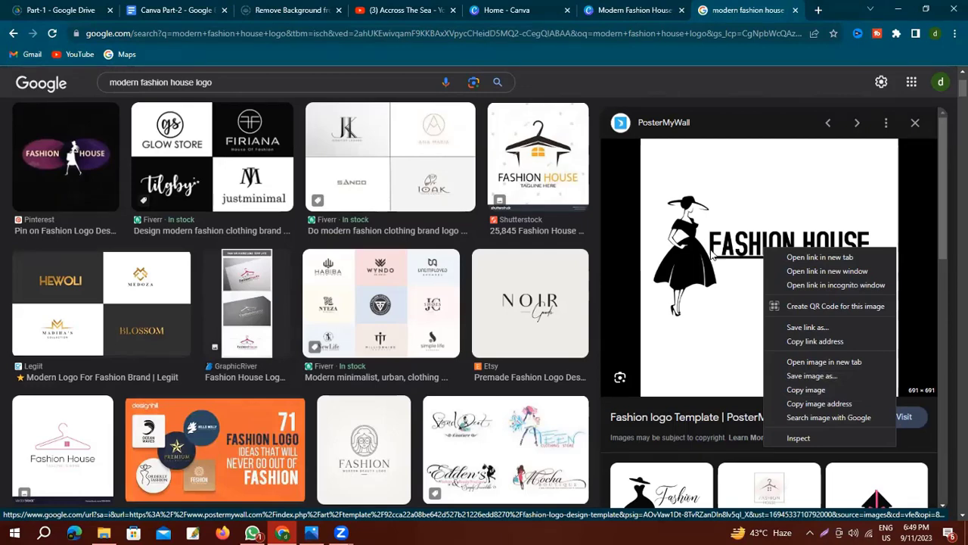
pyautogui.click(915, 122)
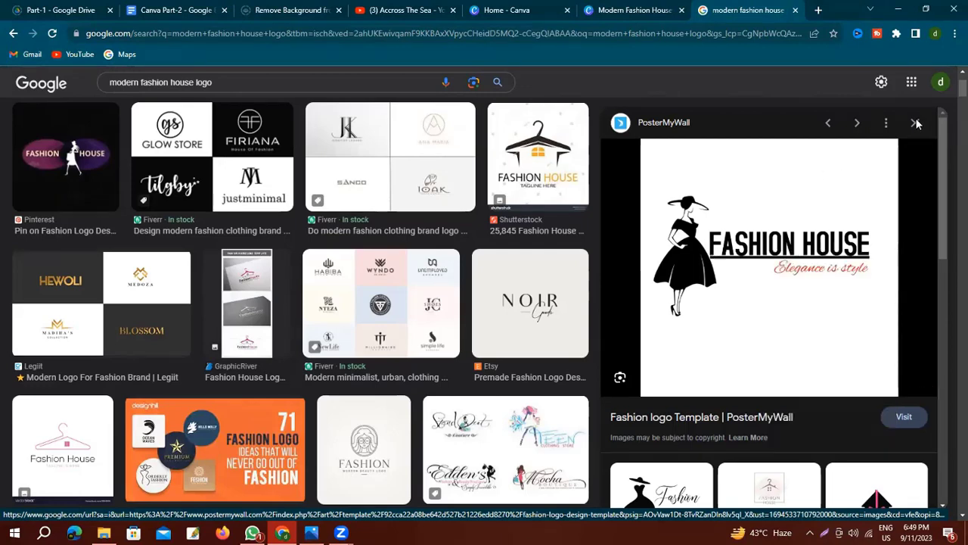
pyautogui.click(916, 122)
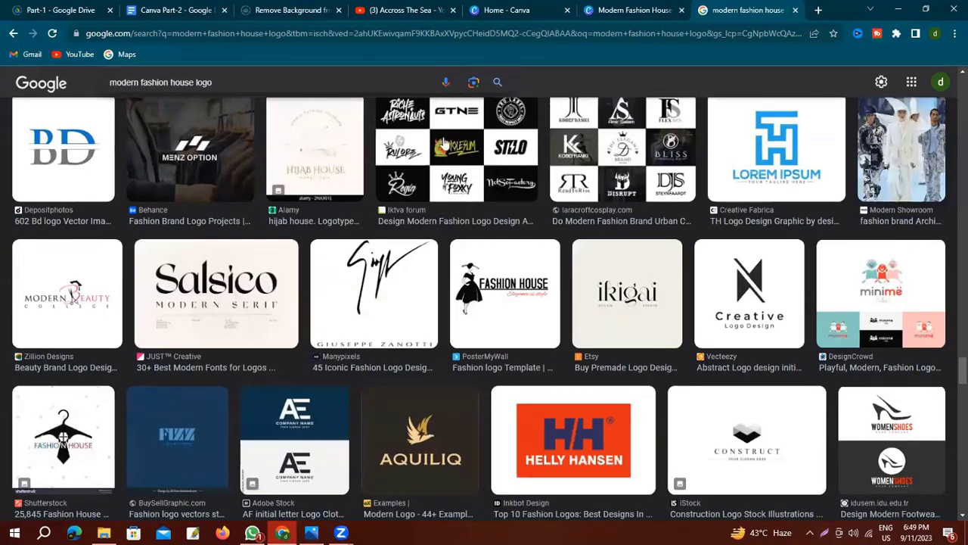
# Drag the uploaded pink dress illustration onto the canvas above the heading.
pyautogui.click(626, 12)
pyautogui.click(22, 297)
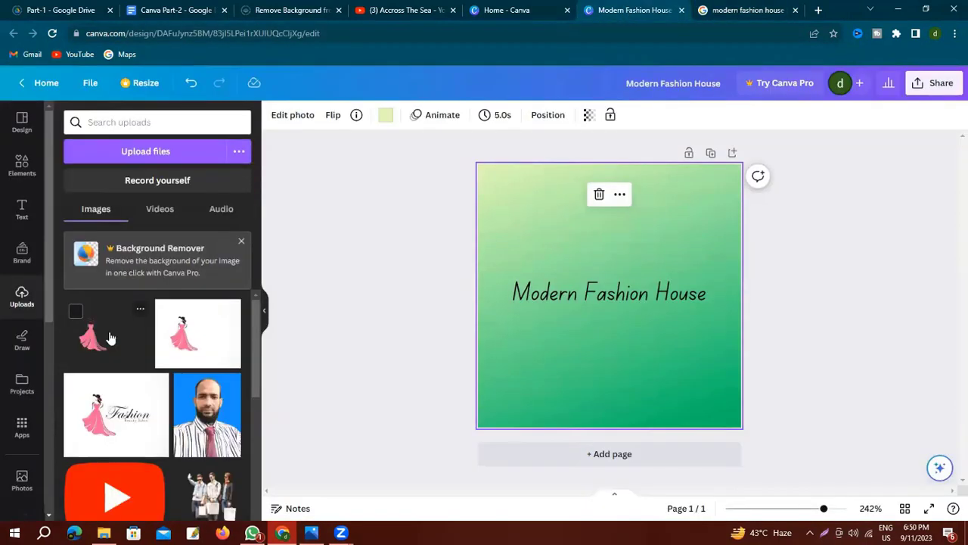
pyautogui.moveTo(110, 338); pyautogui.dragTo(634, 231)
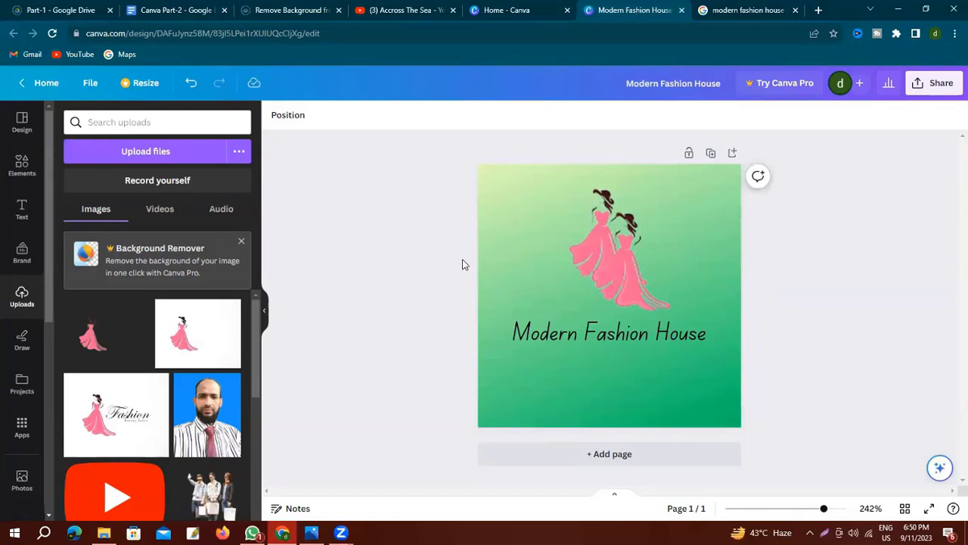
pyautogui.click(575, 333)
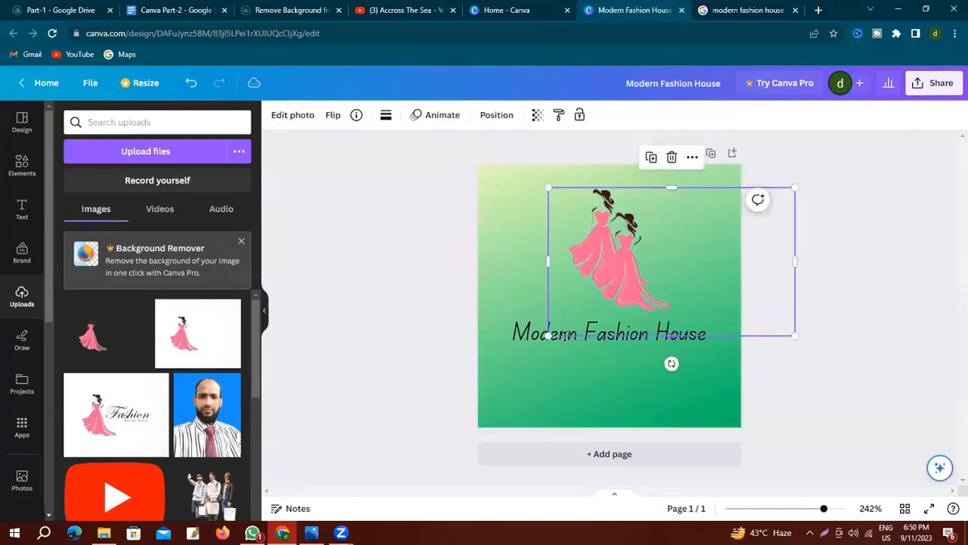
pyautogui.click(533, 340)
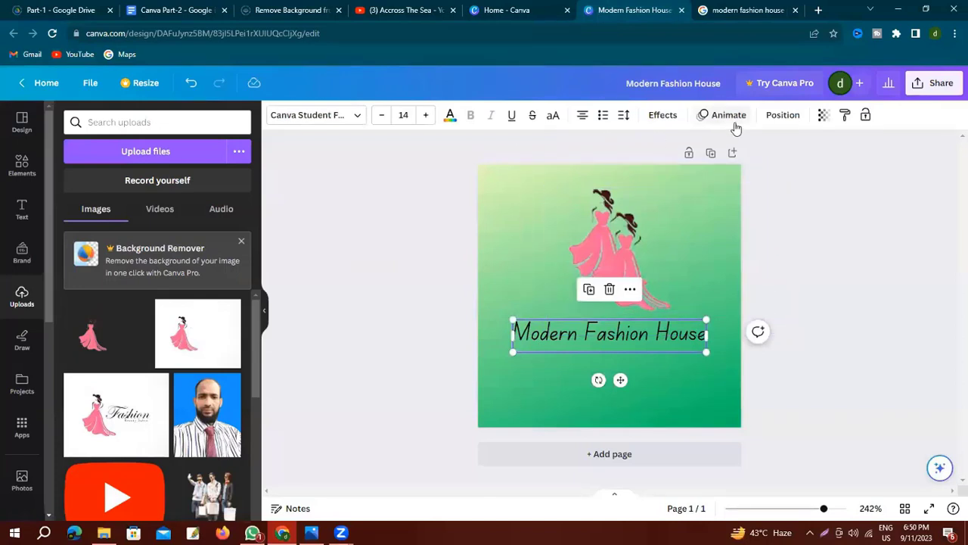
# Give the title a rounded yellow Background effect with black text colour.
pyautogui.click(663, 117)
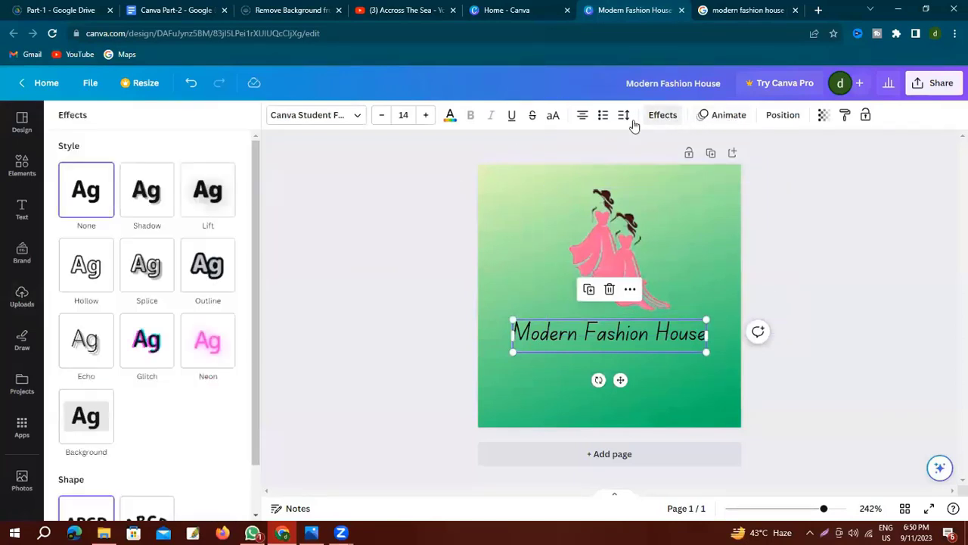
pyautogui.click(73, 420)
pyautogui.click(425, 115)
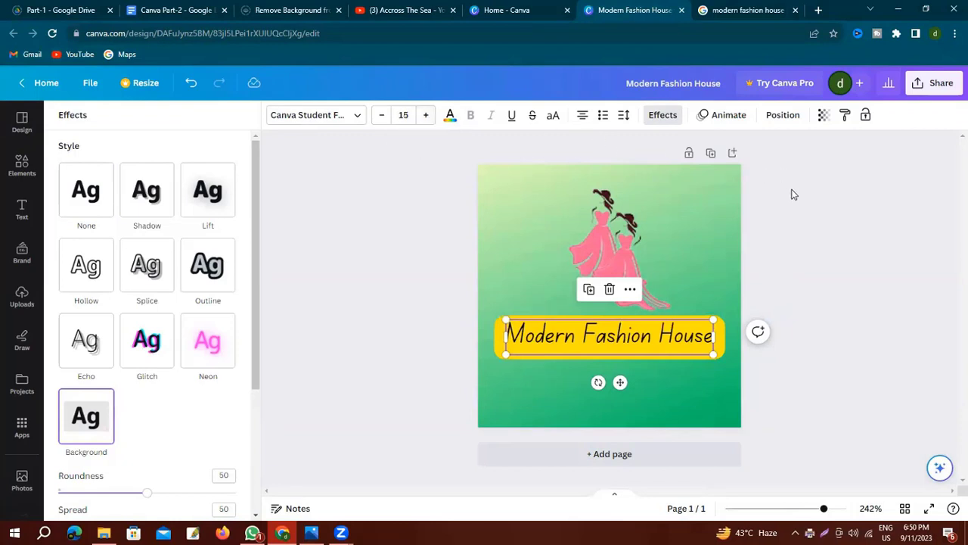
pyautogui.press('Escape')
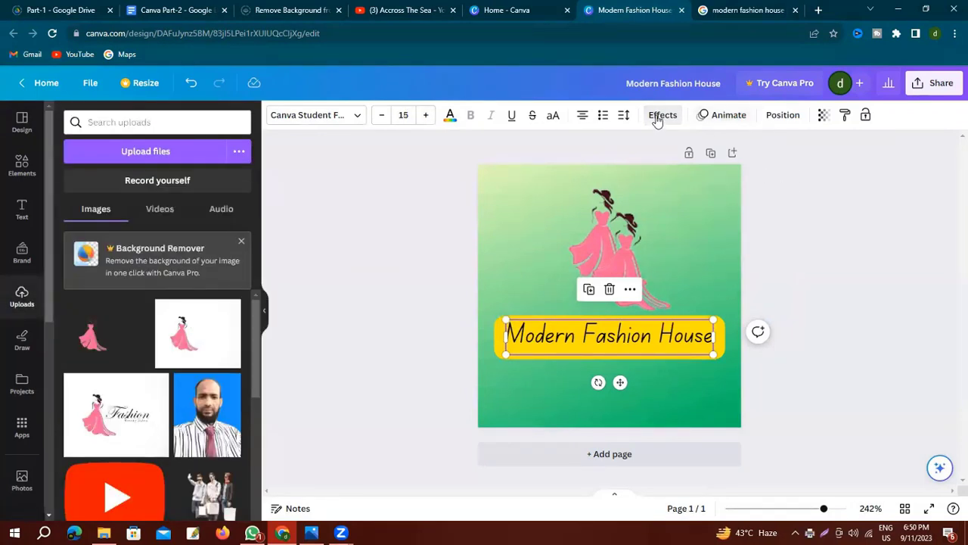
pyautogui.click(450, 117)
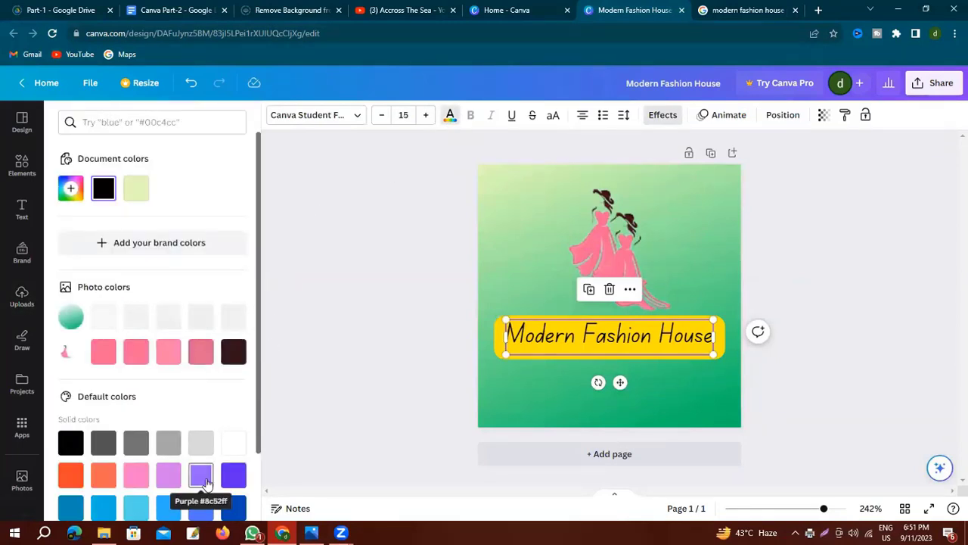
pyautogui.click(909, 259)
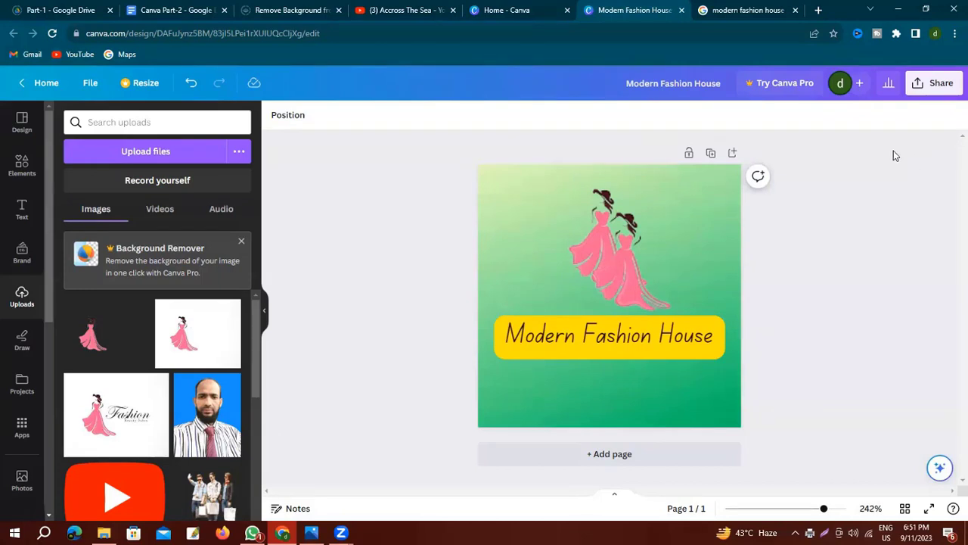
# Download the design from Share > Download as a PNG file.
pyautogui.click(934, 86)
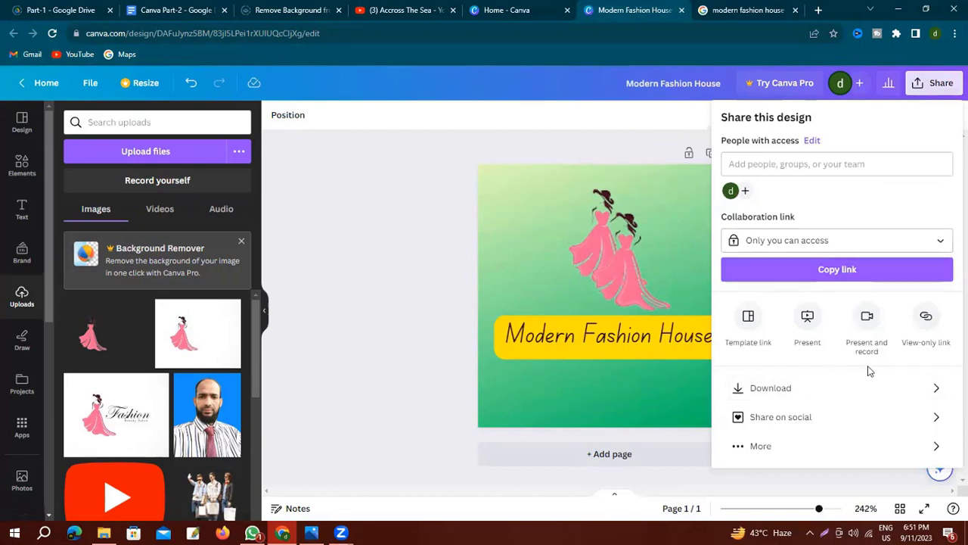
pyautogui.click(821, 390)
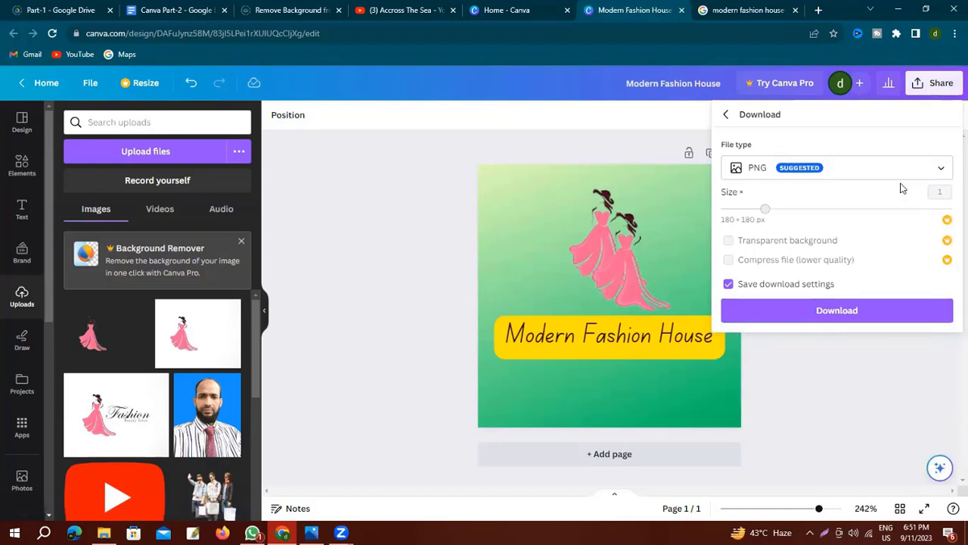
pyautogui.click(941, 168)
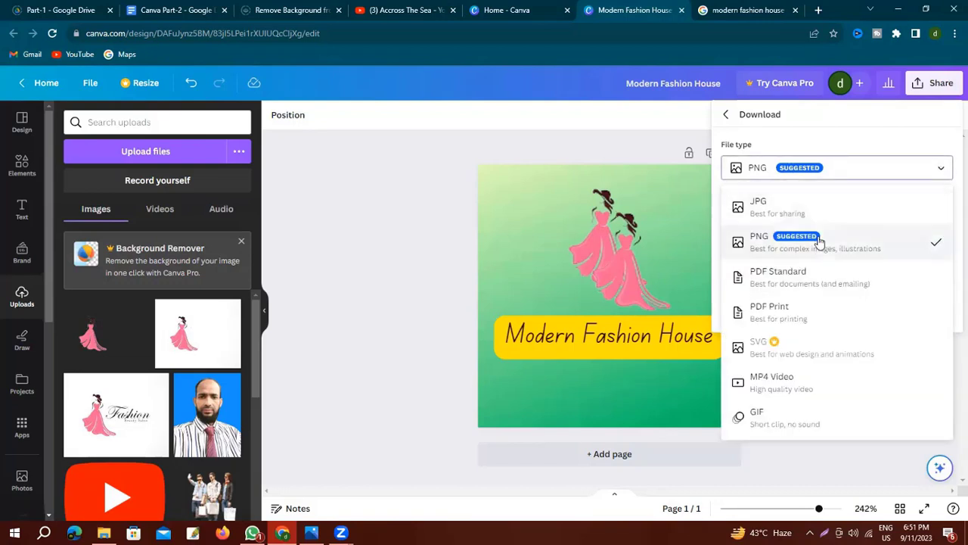
pyautogui.click(860, 245)
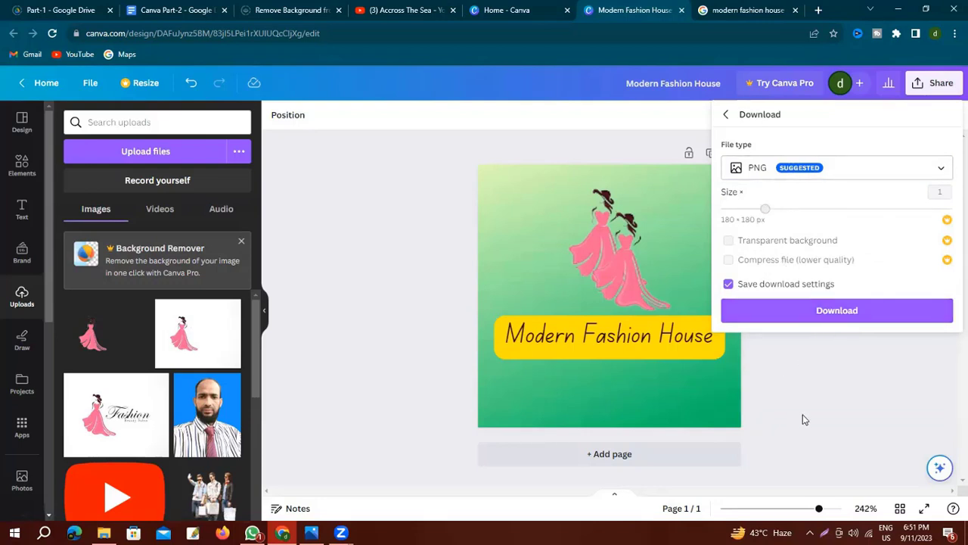
pyautogui.click(852, 313)
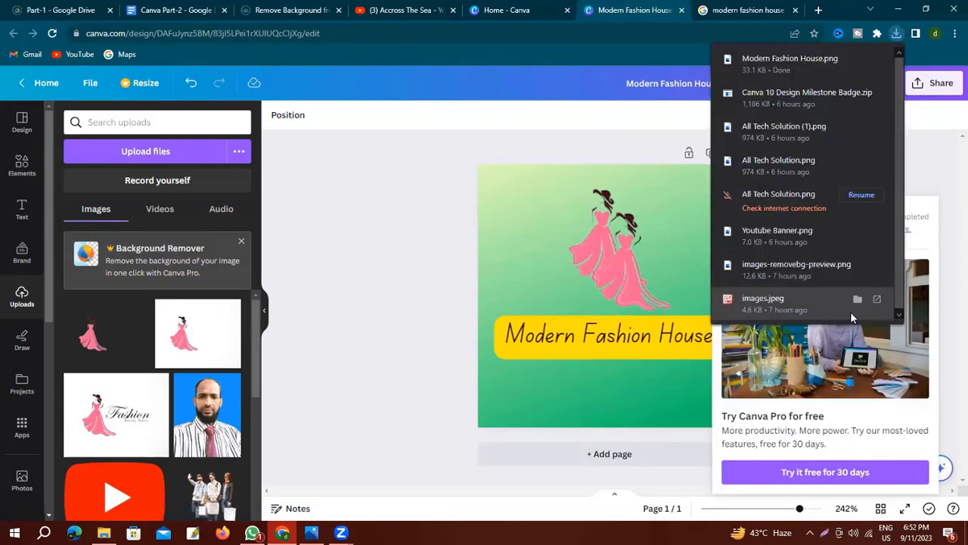
# Dismiss the downloads list and promo card, then minimize Chrome.
pyautogui.click(368, 239)
pyautogui.click(368, 238)
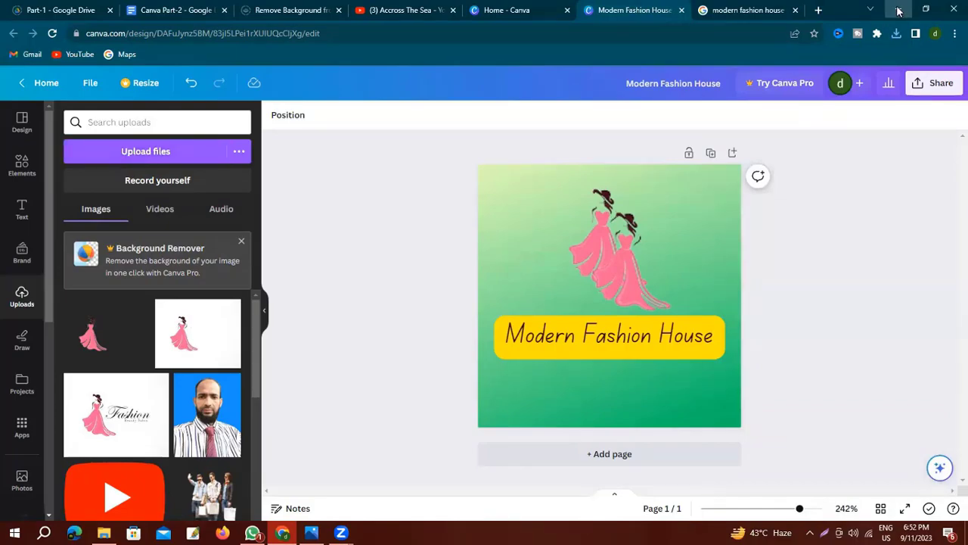
pyautogui.click(898, 10)
# Open Modern Fashion House.png from the Downloads folder in Photos to inspect it.
pyautogui.doubleClick(23, 31)
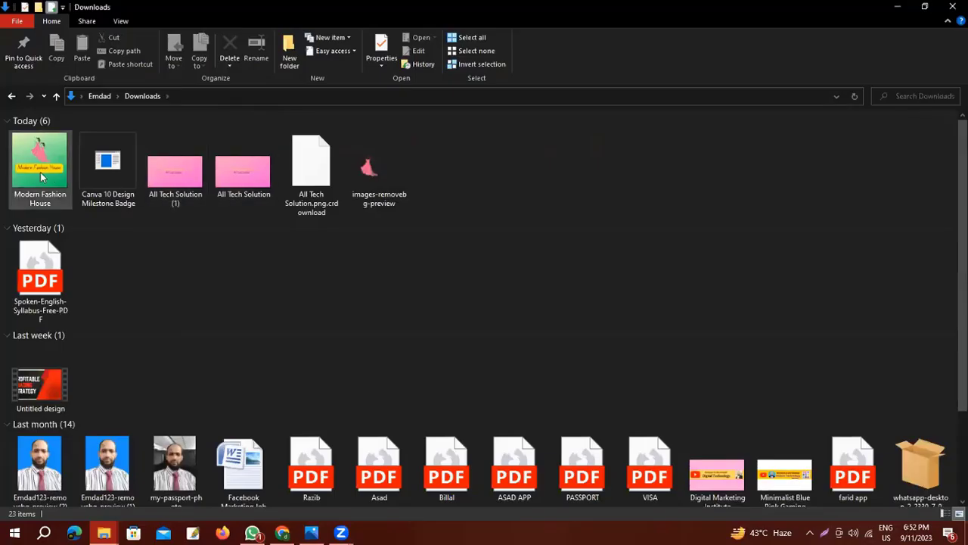
pyautogui.click(42, 168)
pyautogui.doubleClick(42, 168)
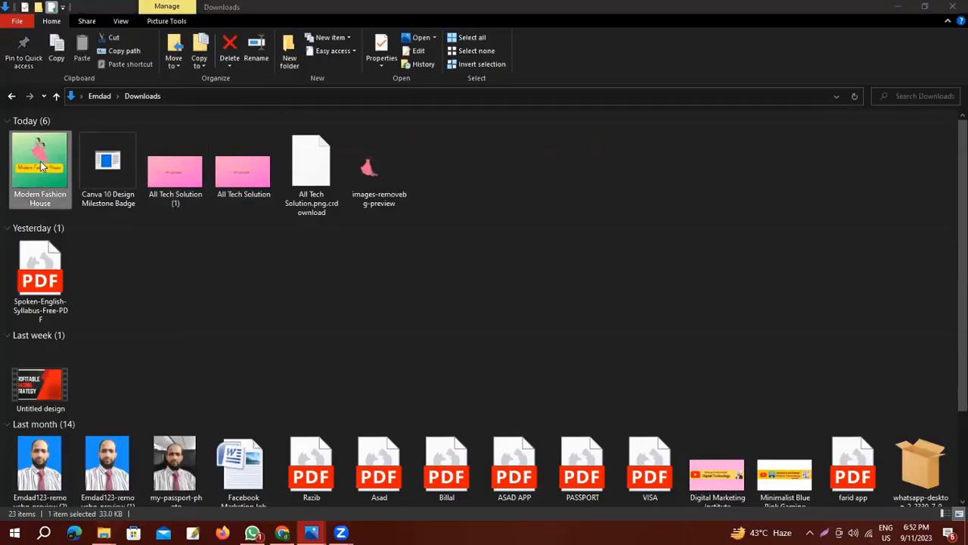
pyautogui.scroll(3, 674, 285)
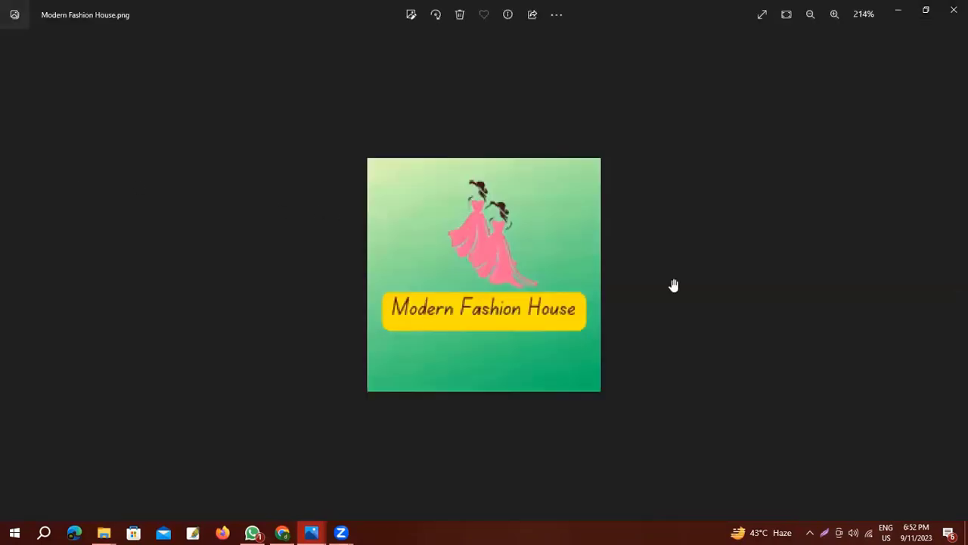
pyautogui.scroll(-2, 675, 285)
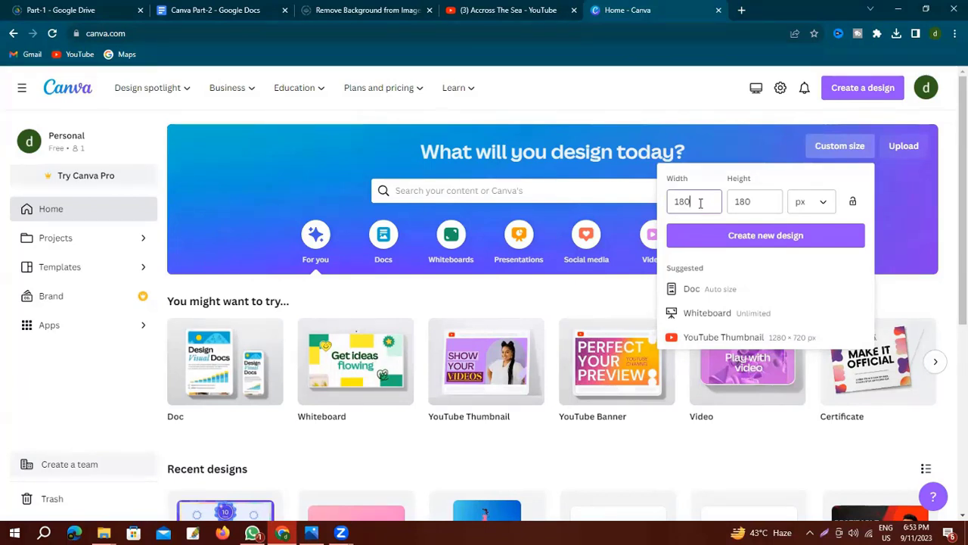
# Create a new custom-size design 815 px wide by 312 px high.
pyautogui.moveTo(701, 203); pyautogui.dragTo(662, 206)
pyautogui.write('815')
pyautogui.press('Tab')
pyautogui.write('312')
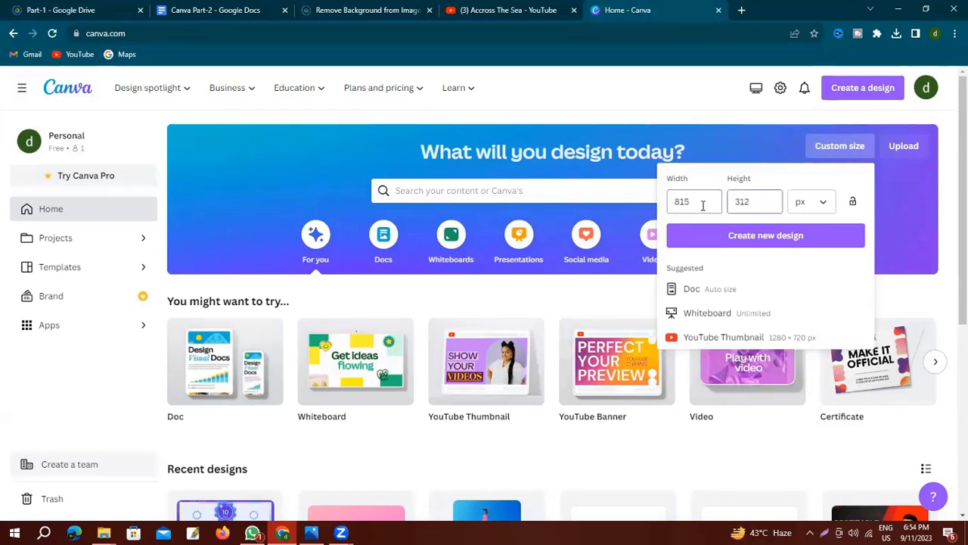
pyautogui.click(764, 235)
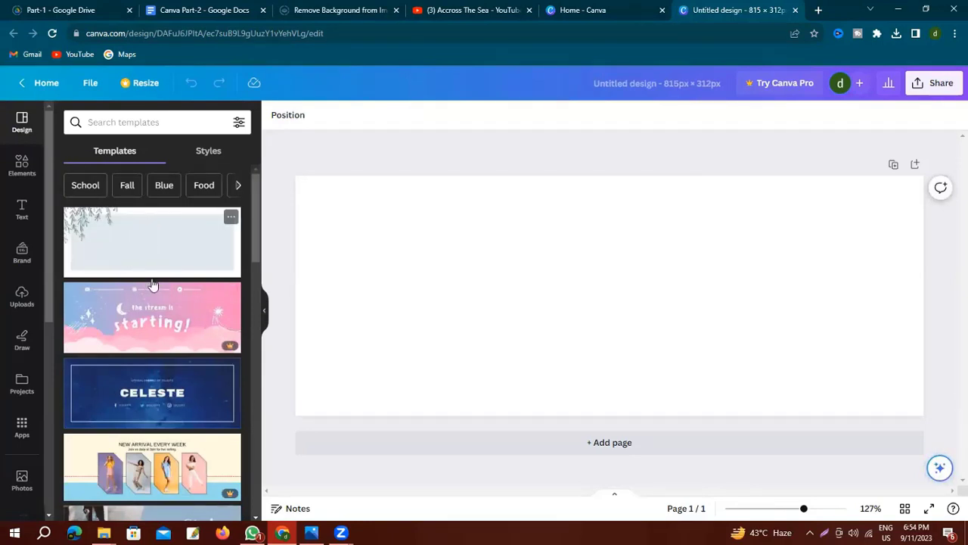
# Select the blank page and bring up the Background collection.
pyautogui.scroll(-1, 168, 297)
pyautogui.scroll(-10, 168, 297)
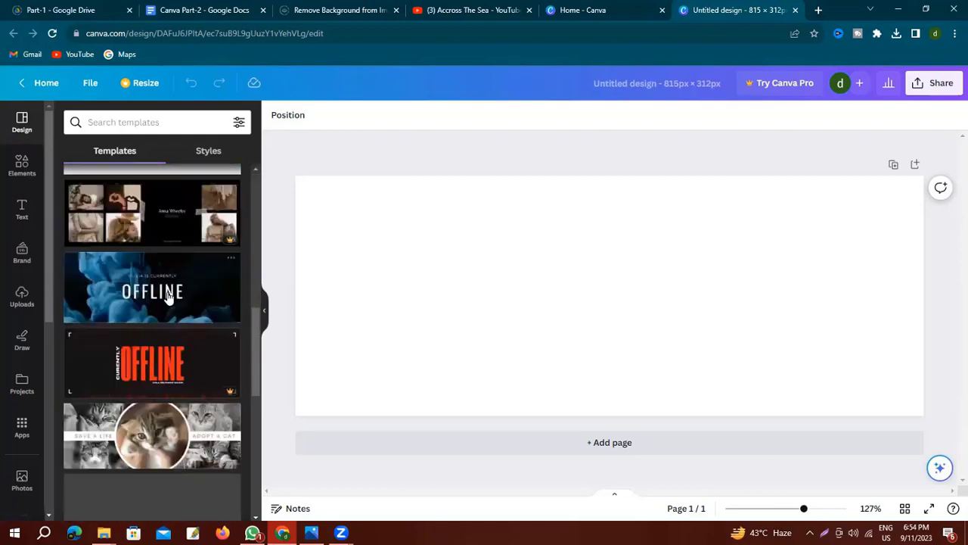
pyautogui.scroll(15, 168, 297)
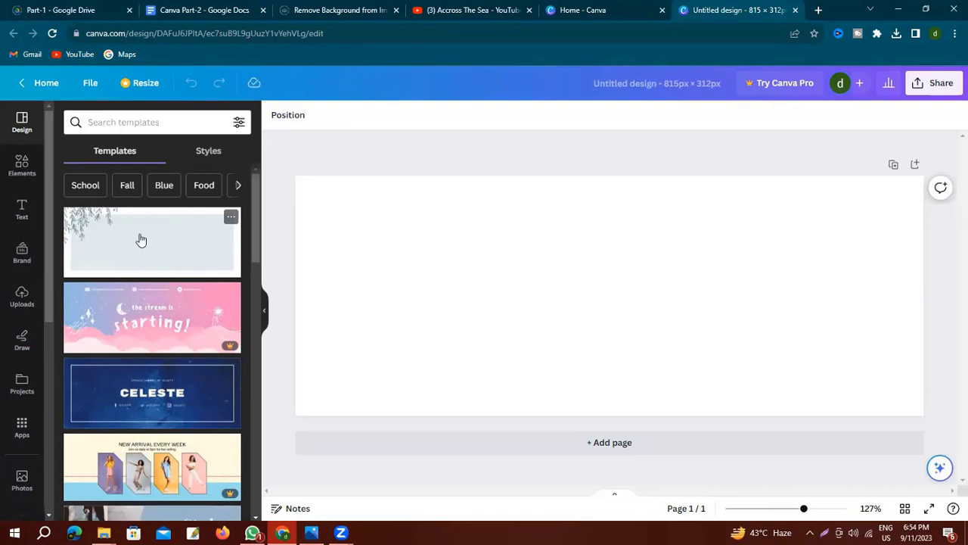
pyautogui.click(560, 252)
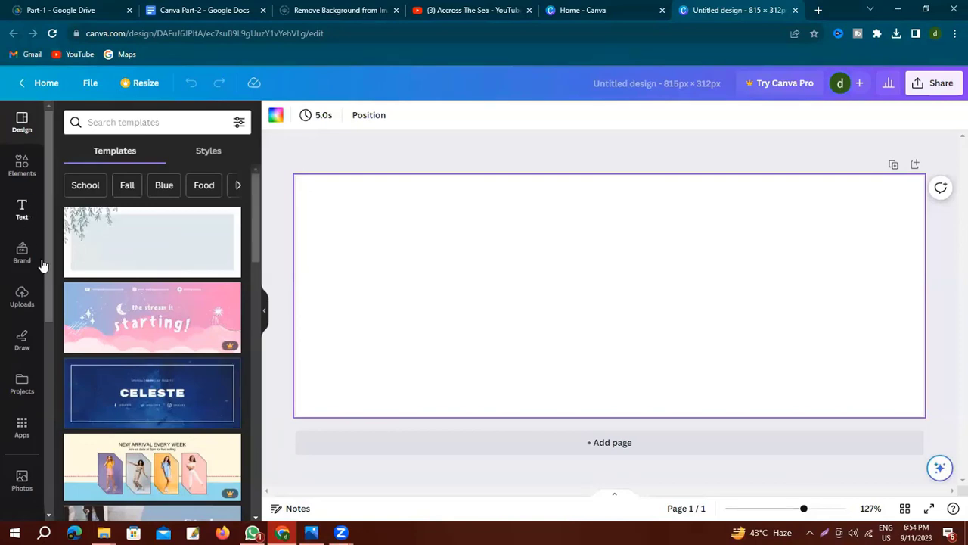
pyautogui.scroll(-2, 22, 376)
pyautogui.click(22, 429)
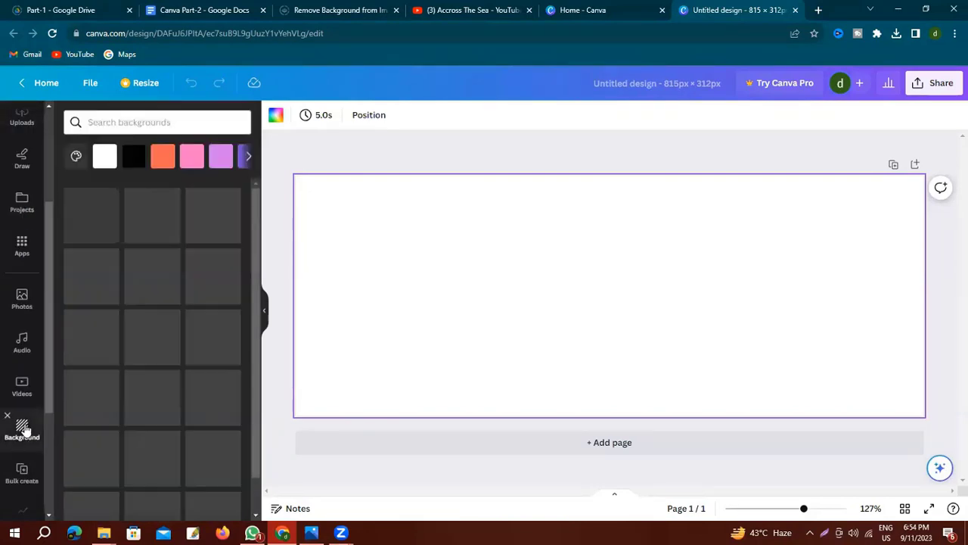
# Apply the pink-to-purple gradient background, replacing a briefly tried blue gradient.
pyautogui.scroll(-4, 162, 302)
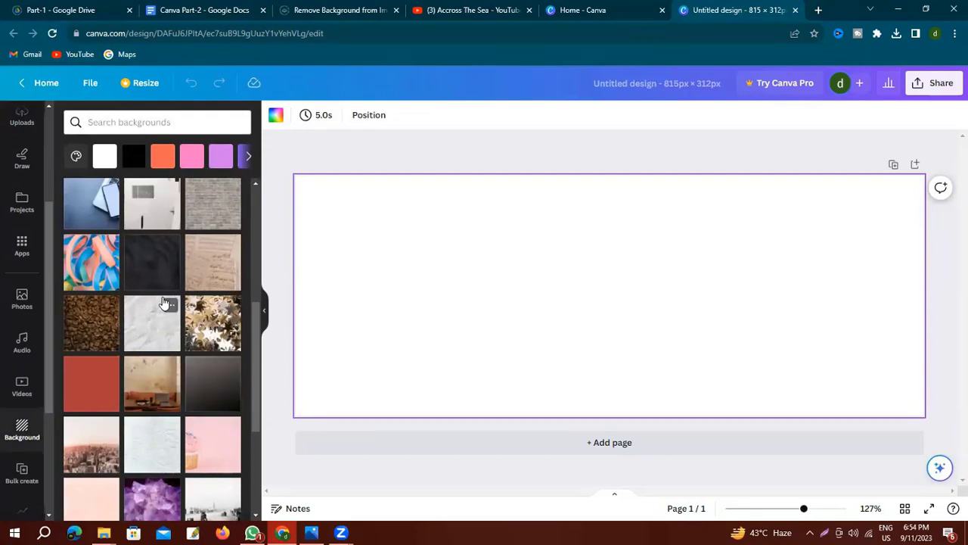
pyautogui.scroll(-3, 161, 303)
pyautogui.click(161, 298)
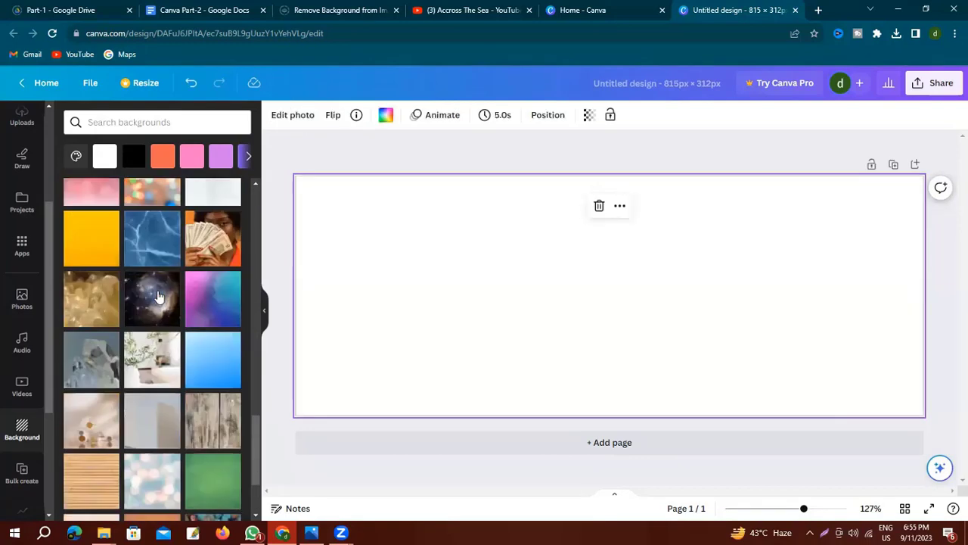
pyautogui.click(210, 357)
pyautogui.scroll(-2, 152, 310)
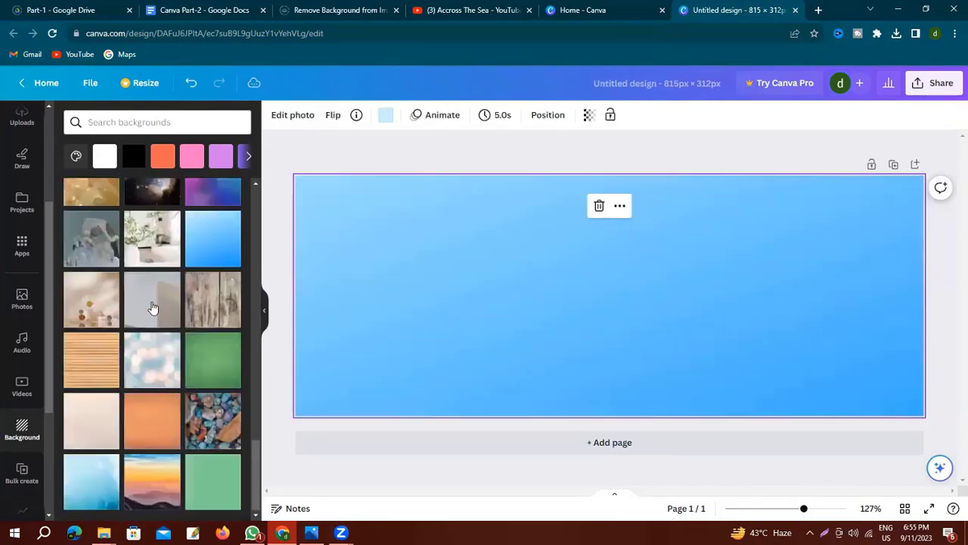
pyautogui.scroll(-4, 159, 303)
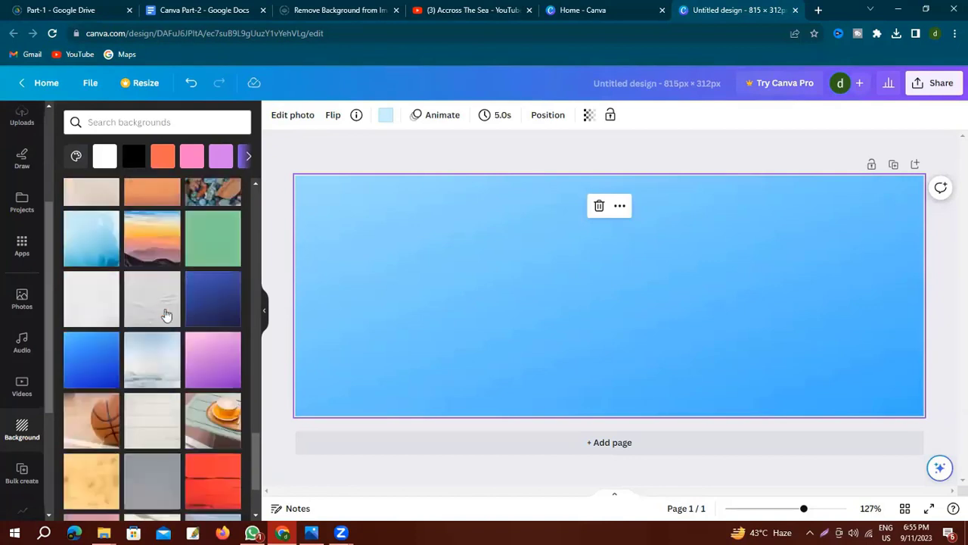
pyautogui.click(211, 366)
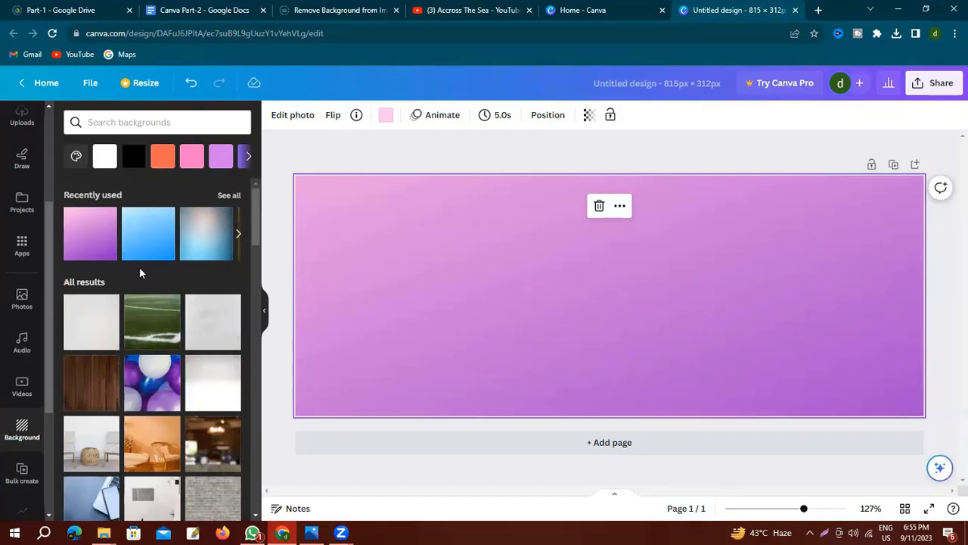
pyautogui.scroll(3, 22, 211)
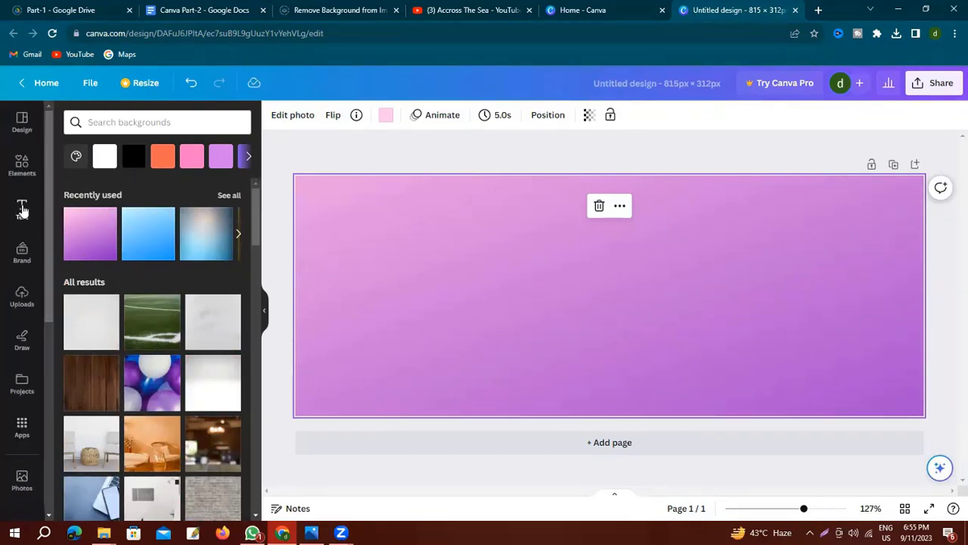
# Add the 'Modern Fashion House' heading text to the banner.
pyautogui.click(22, 210)
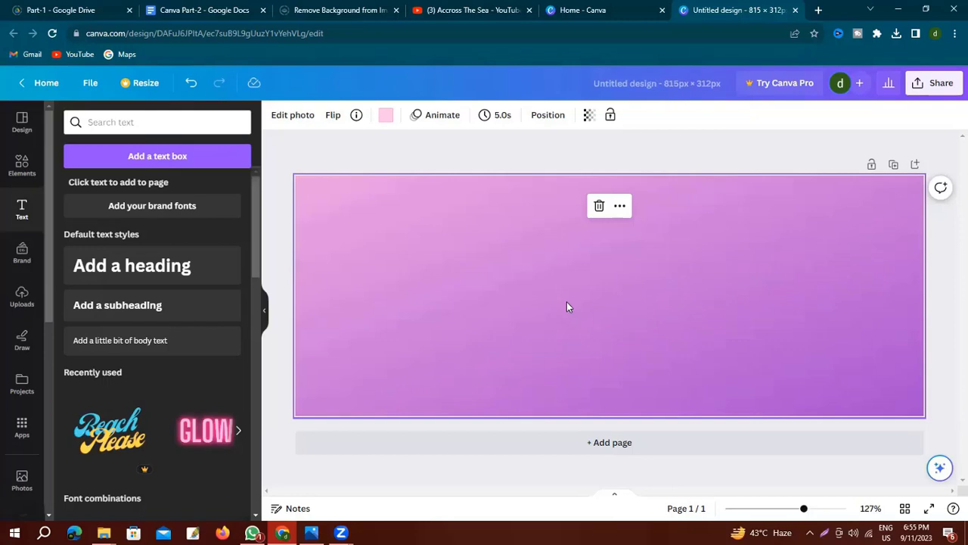
pyautogui.hotkey('ctrl', 'v')
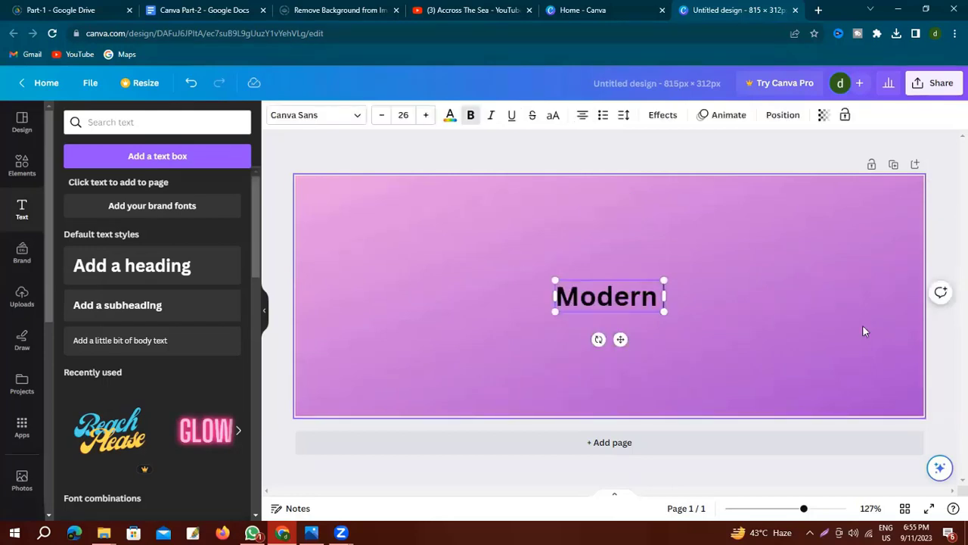
pyautogui.write('Fash')
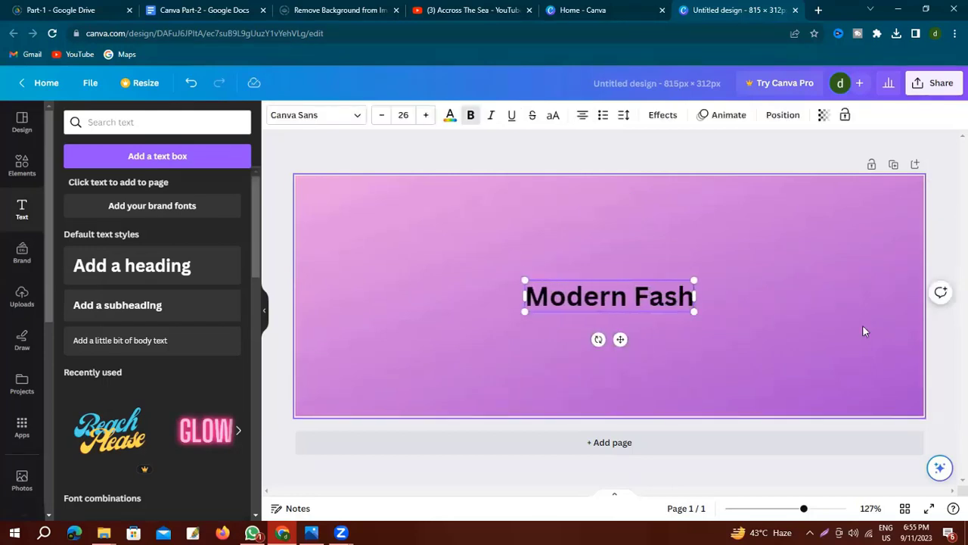
pyautogui.write('ion Ho')
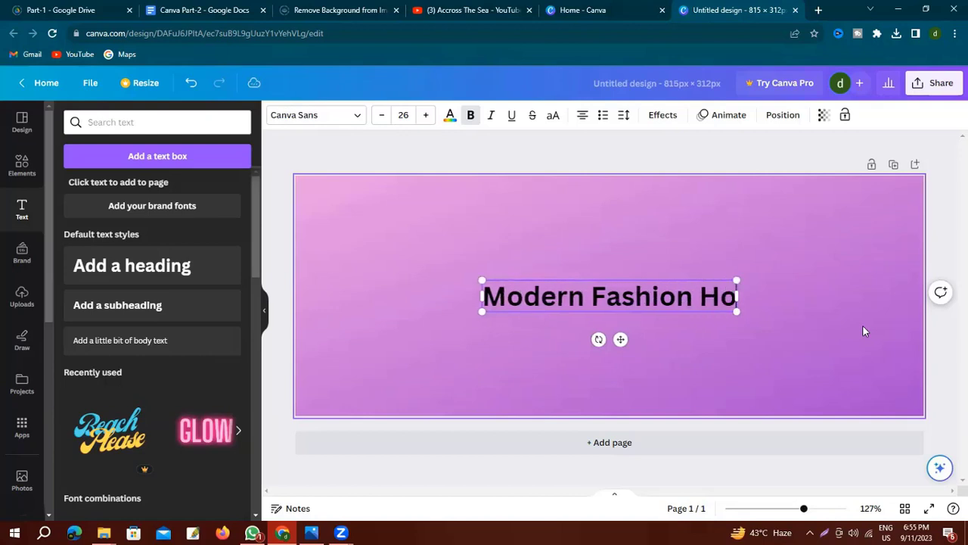
pyautogui.write('use')
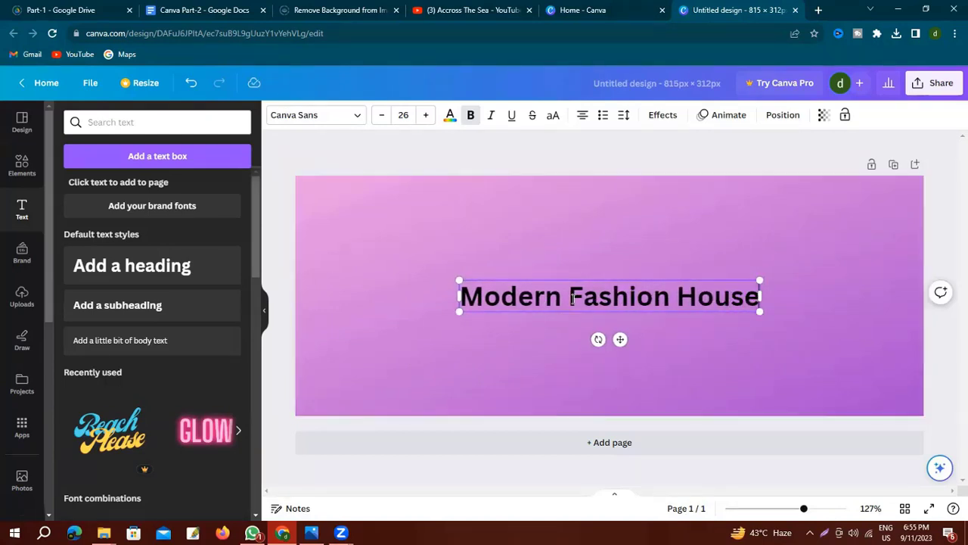
# Set the heading font to Alex Brush after trying Breathing and Bright Sunshine.
pyautogui.moveTo(461, 297); pyautogui.dragTo(762, 297)
pyautogui.click(357, 115)
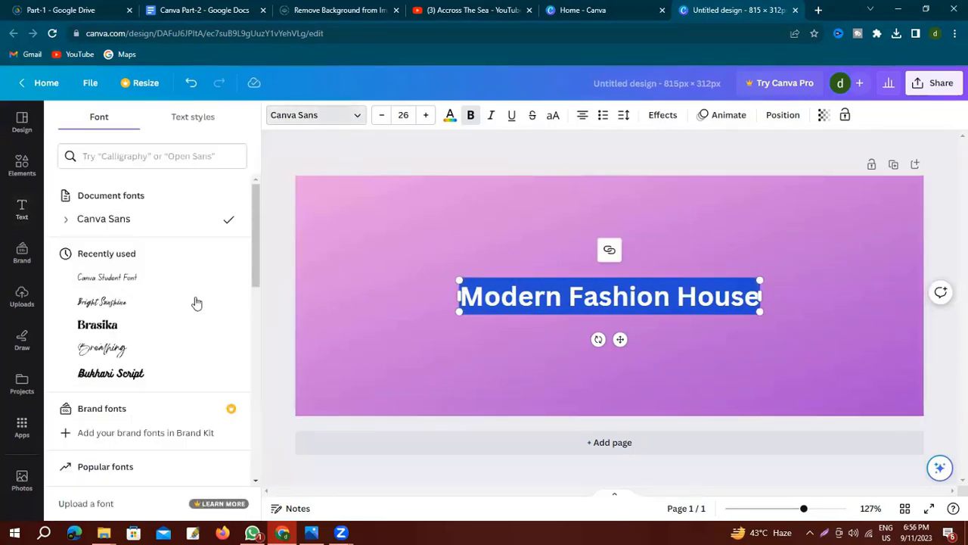
pyautogui.click(119, 350)
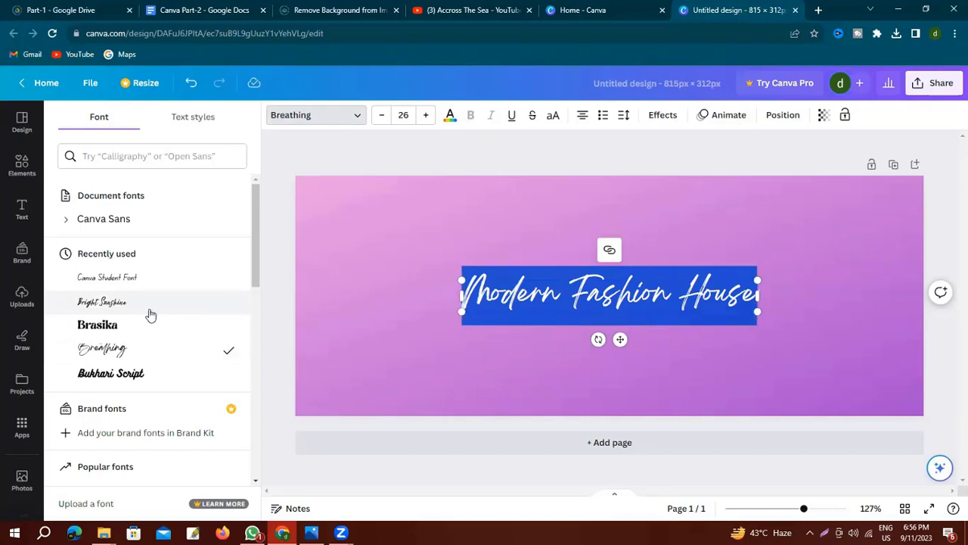
pyautogui.click(125, 303)
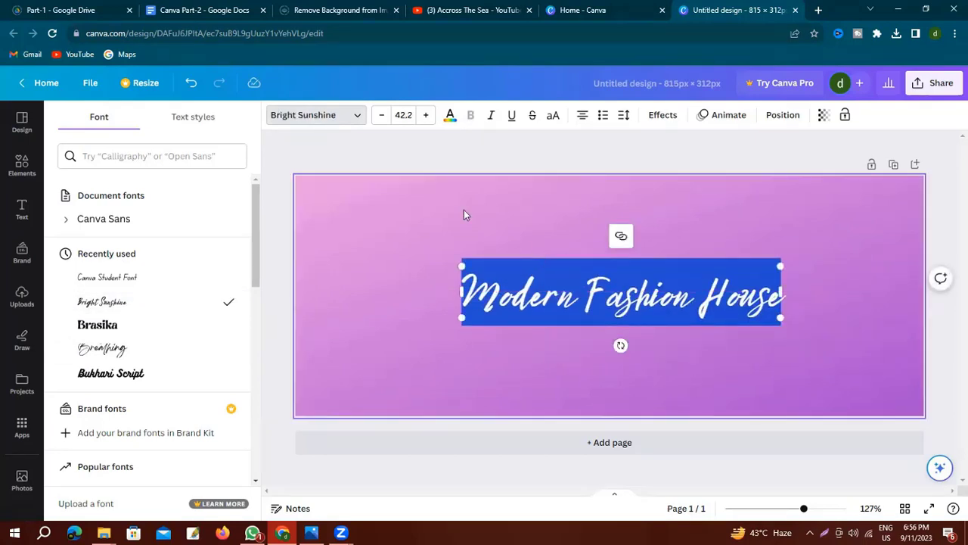
pyautogui.scroll(-2, 168, 325)
pyautogui.scroll(-10, 167, 284)
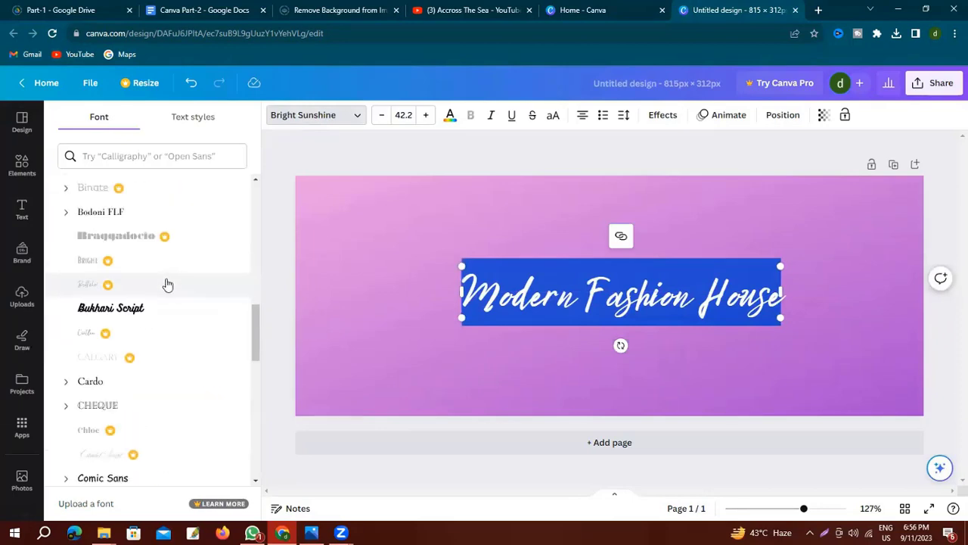
pyautogui.scroll(-10, 173, 285)
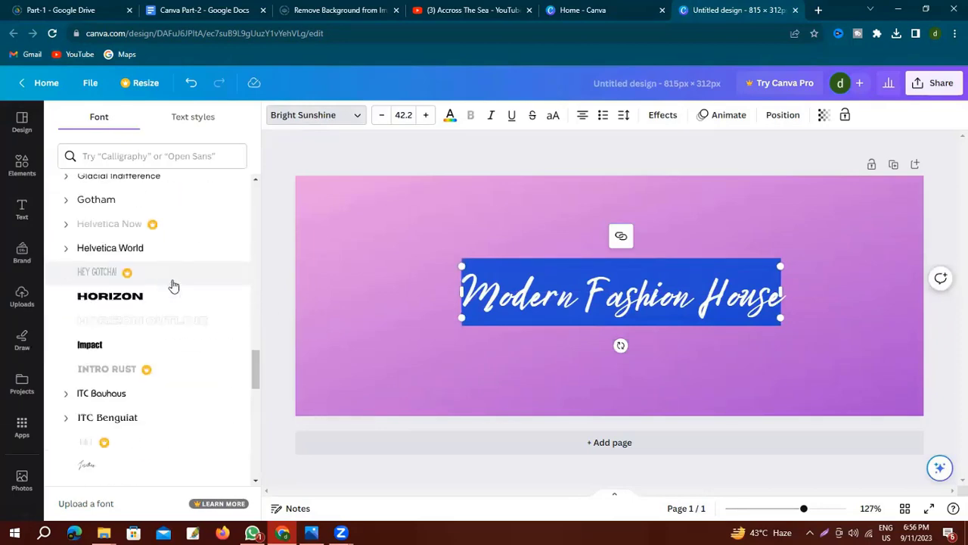
pyautogui.scroll(-10, 173, 286)
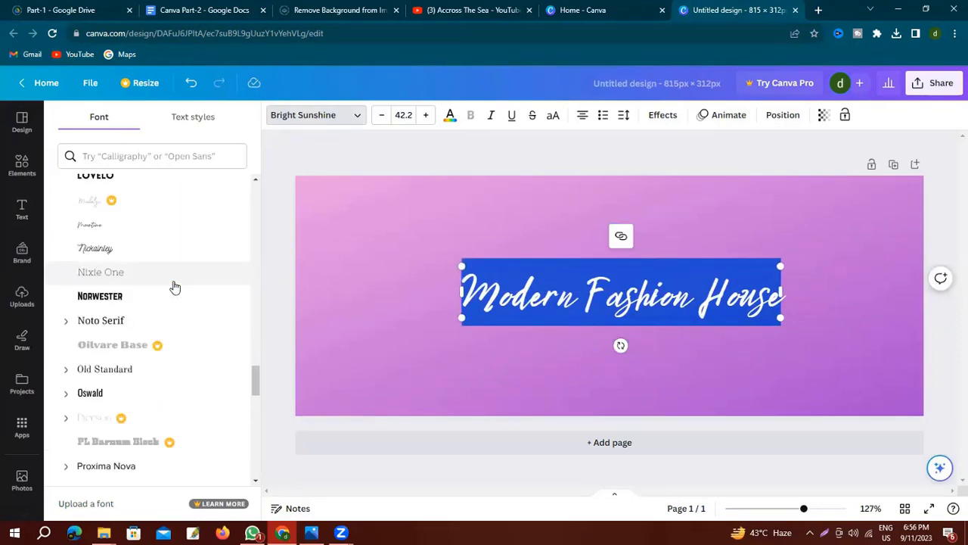
pyautogui.scroll(-15, 178, 284)
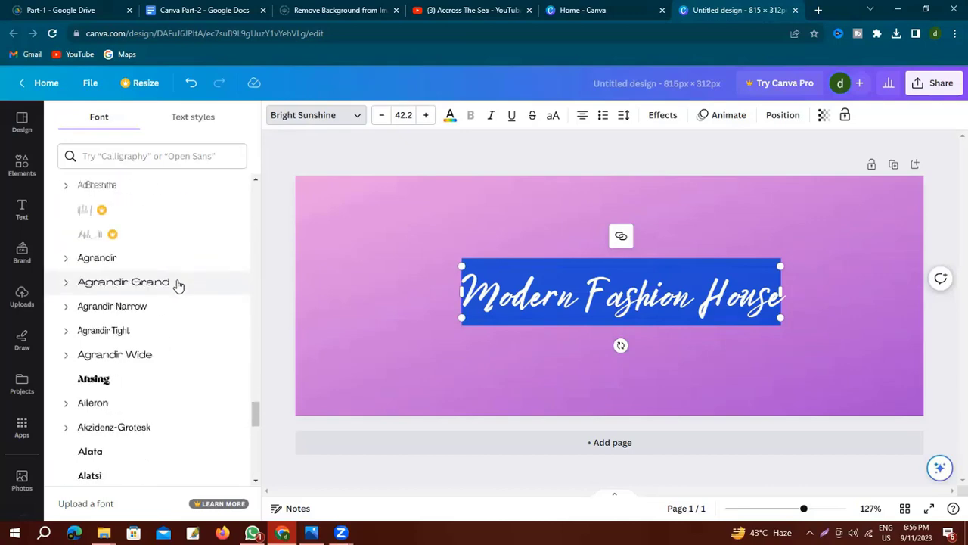
pyautogui.click(114, 307)
# Colour the heading text light green.
pyautogui.click(450, 117)
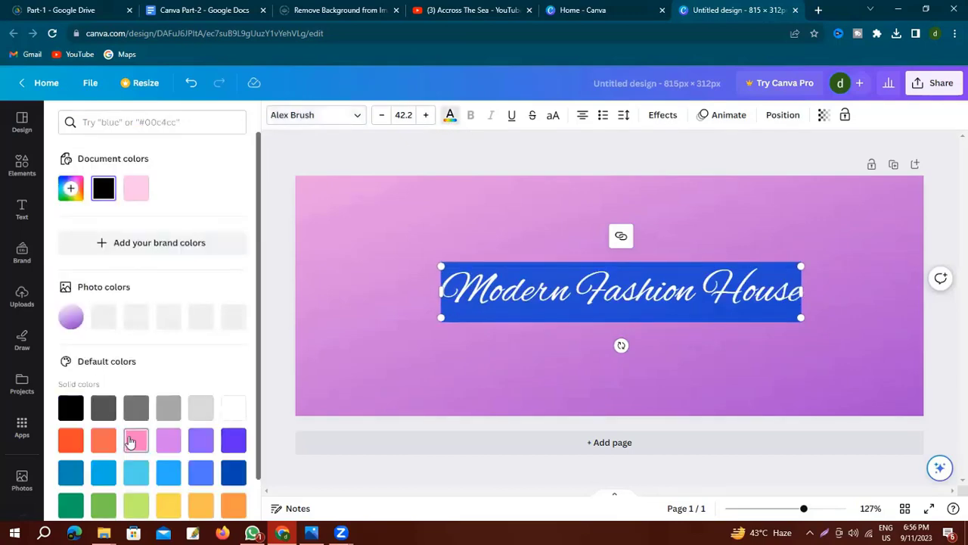
pyautogui.scroll(-1, 130, 437)
pyautogui.click(136, 459)
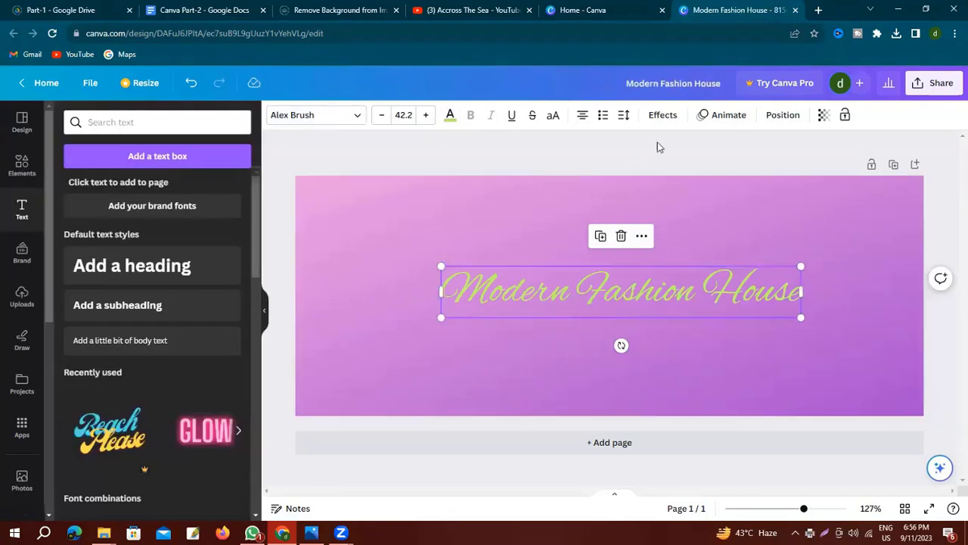
# Apply the Background text effect to the Modern Fashion House heading.
pyautogui.click(661, 115)
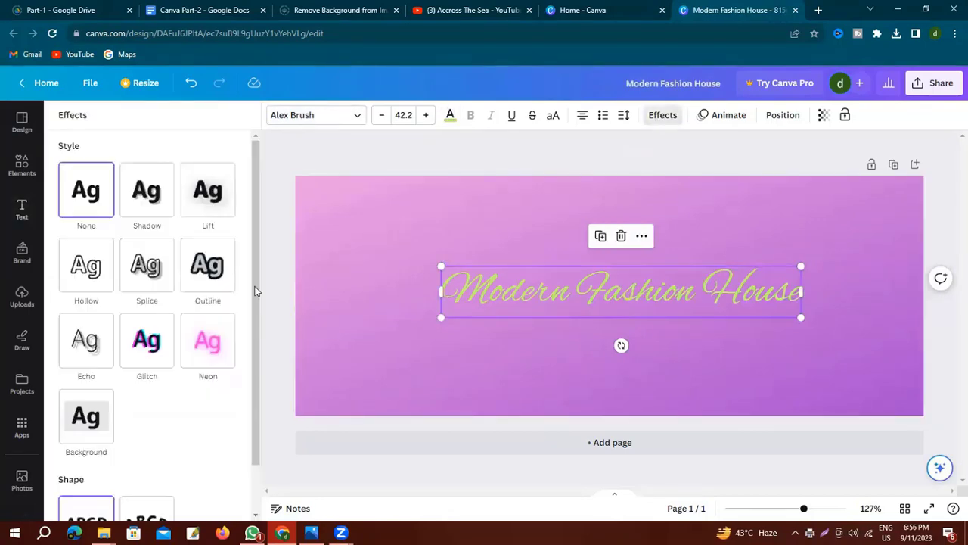
pyautogui.click(86, 422)
pyautogui.click(614, 266)
pyautogui.click(611, 268)
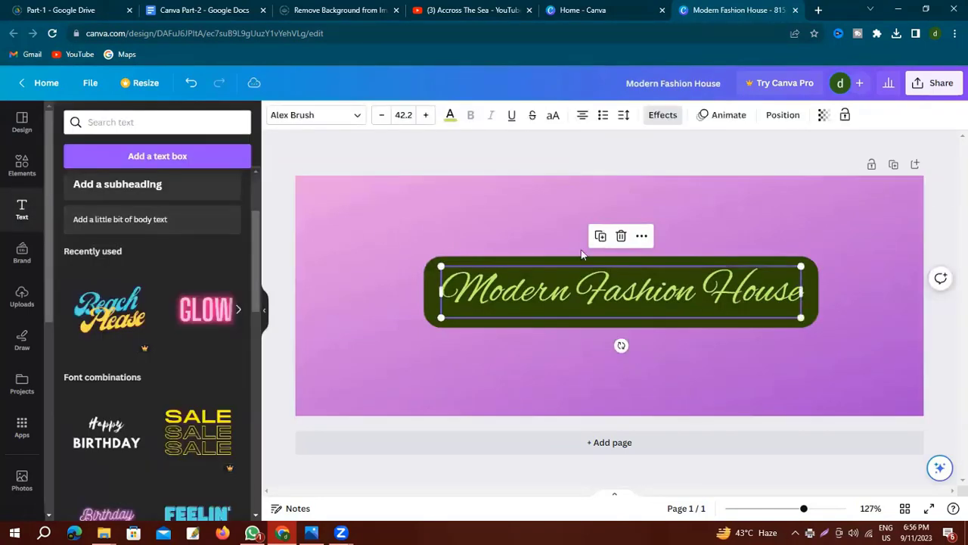
pyautogui.click(657, 115)
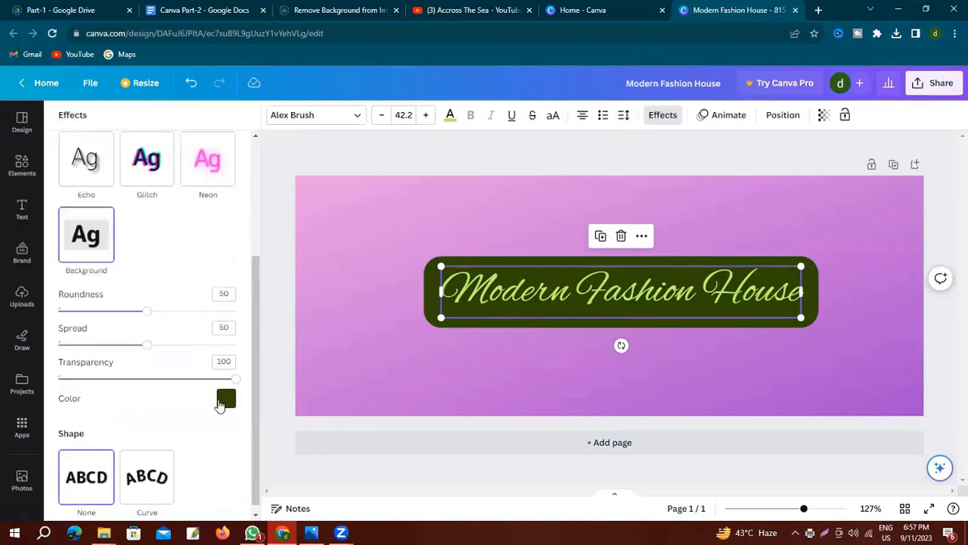
# Set the heading's background box colour to white after trying teal and light gray.
pyautogui.click(225, 401)
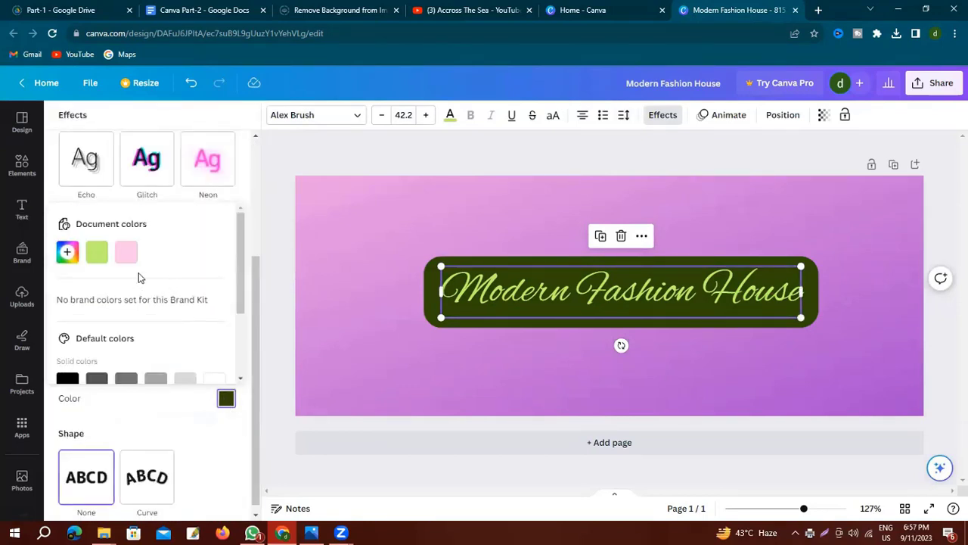
pyautogui.scroll(-3, 155, 277)
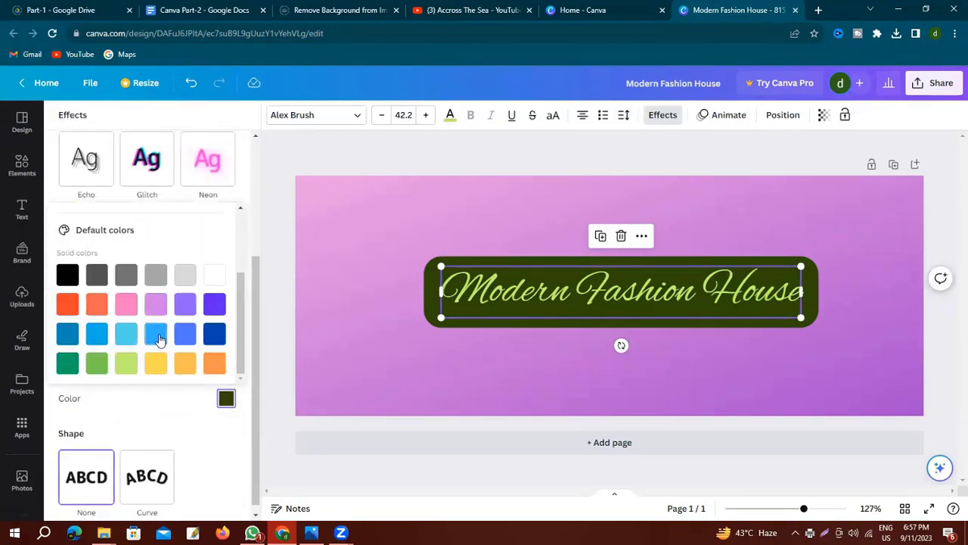
pyautogui.click(67, 363)
pyautogui.click(186, 277)
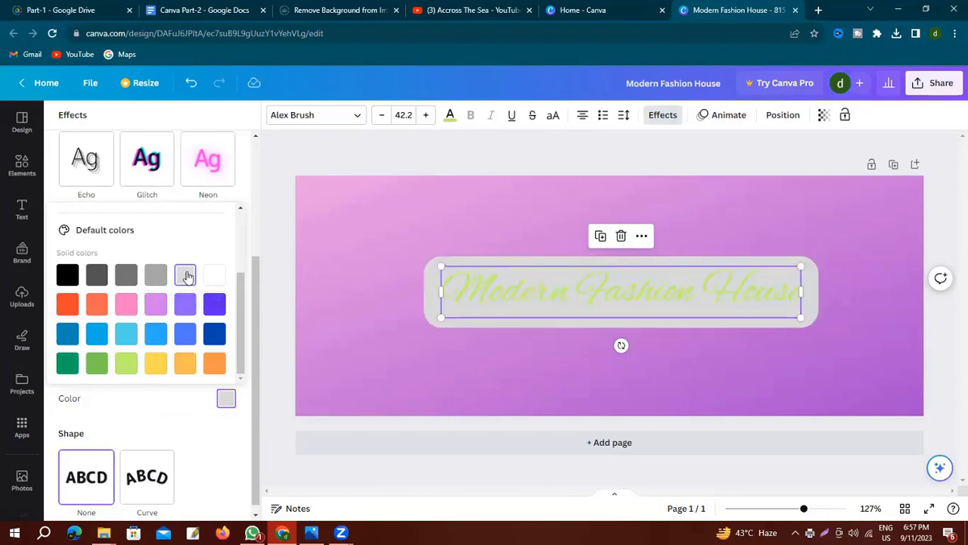
pyautogui.click(216, 278)
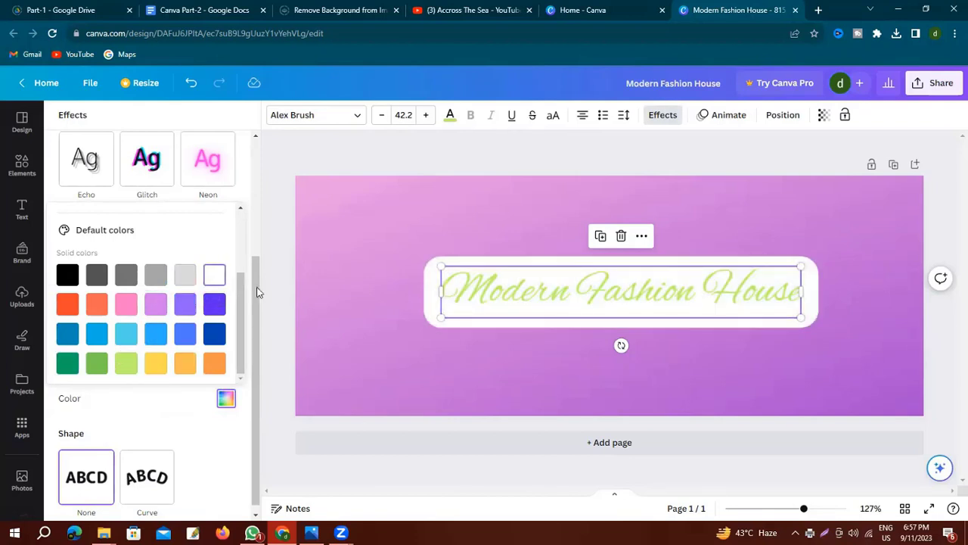
pyautogui.click(457, 296)
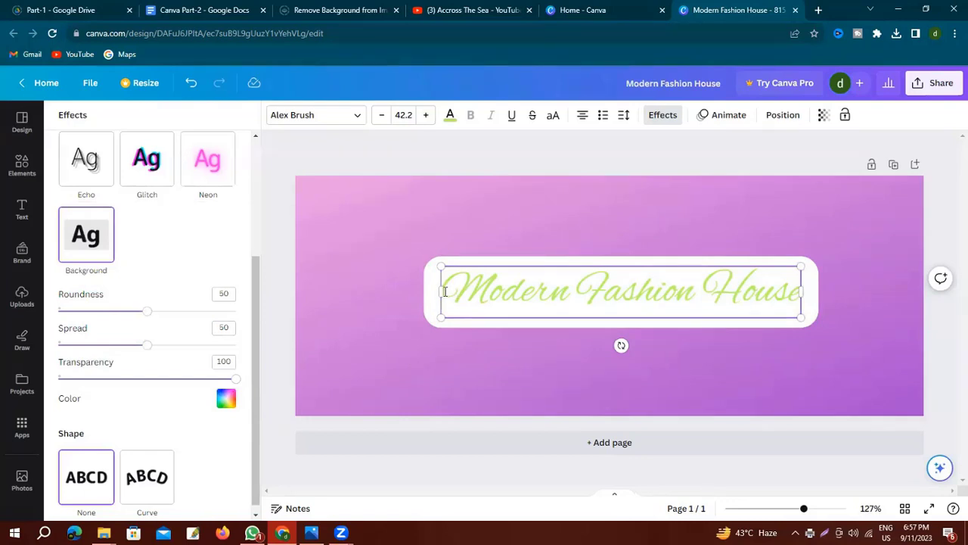
pyautogui.moveTo(445, 292); pyautogui.dragTo(800, 297)
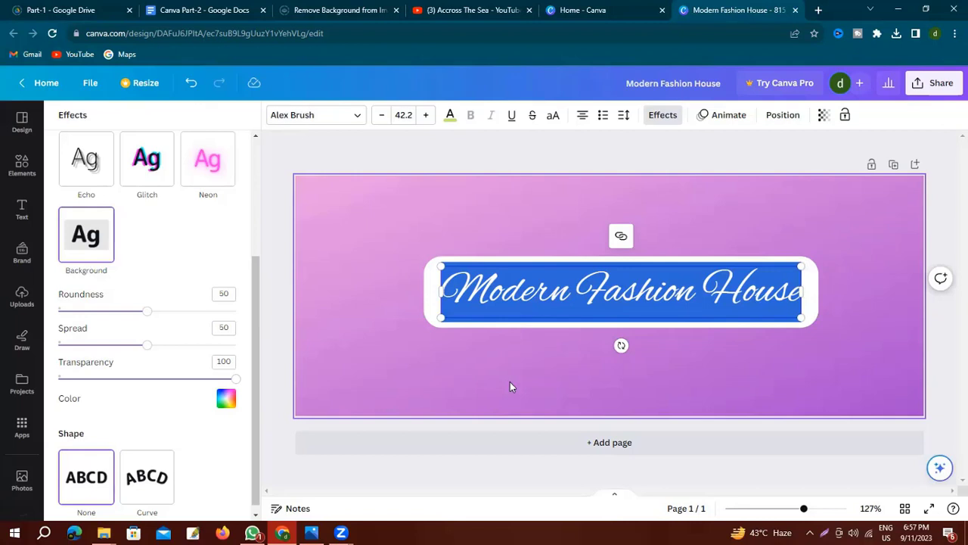
# Add a text box with the address line, then a 'Mobile No -' line with the phone number.
pyautogui.click(21, 210)
pyautogui.click(151, 264)
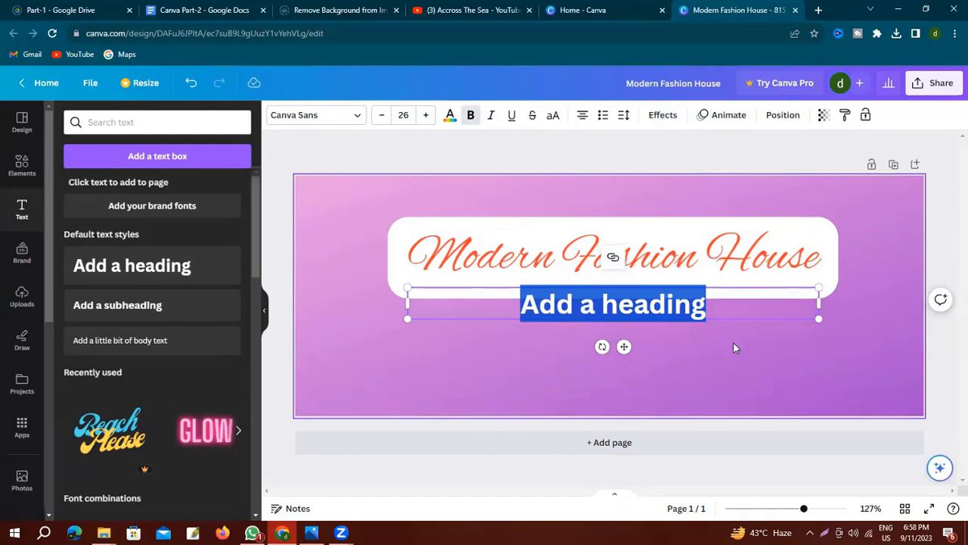
pyautogui.write('Bose para')
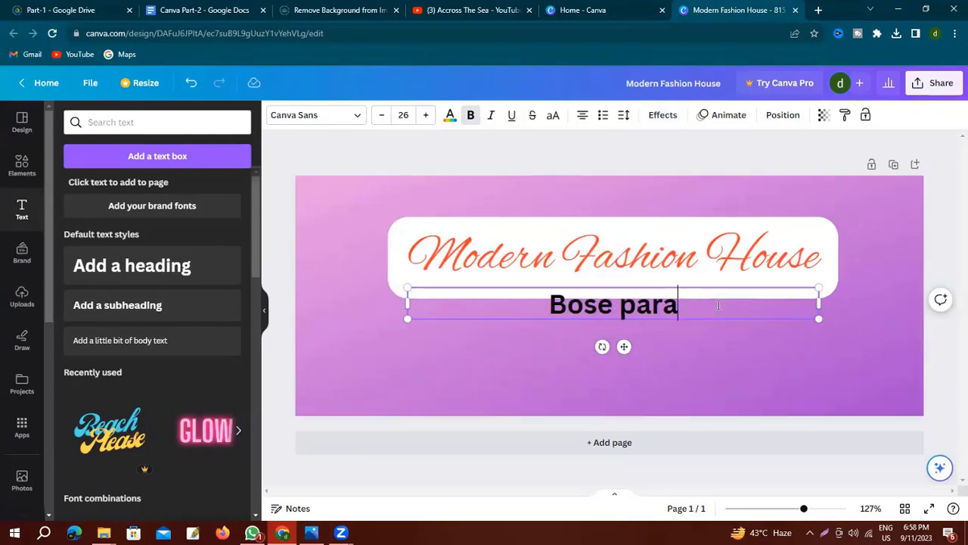
pyautogui.write(', B')
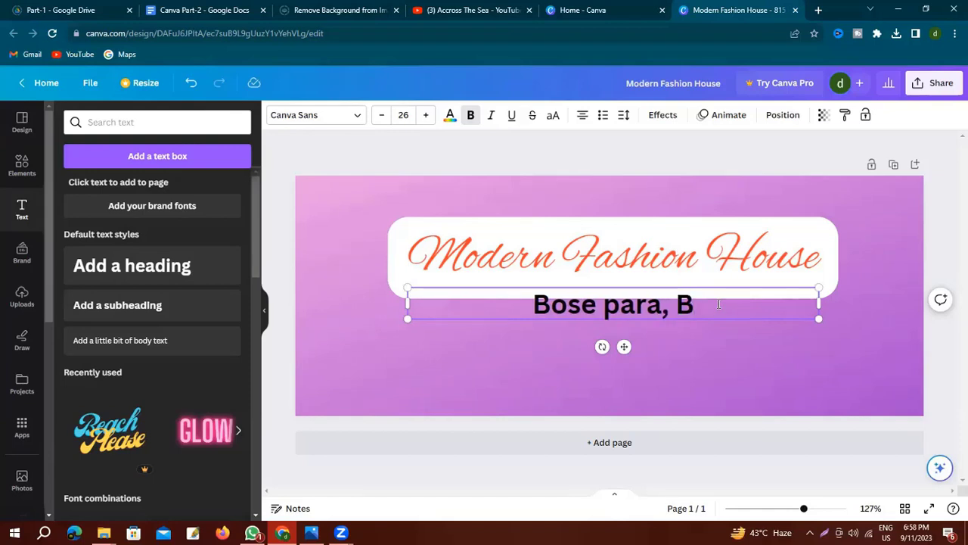
pyautogui.write('aolia')
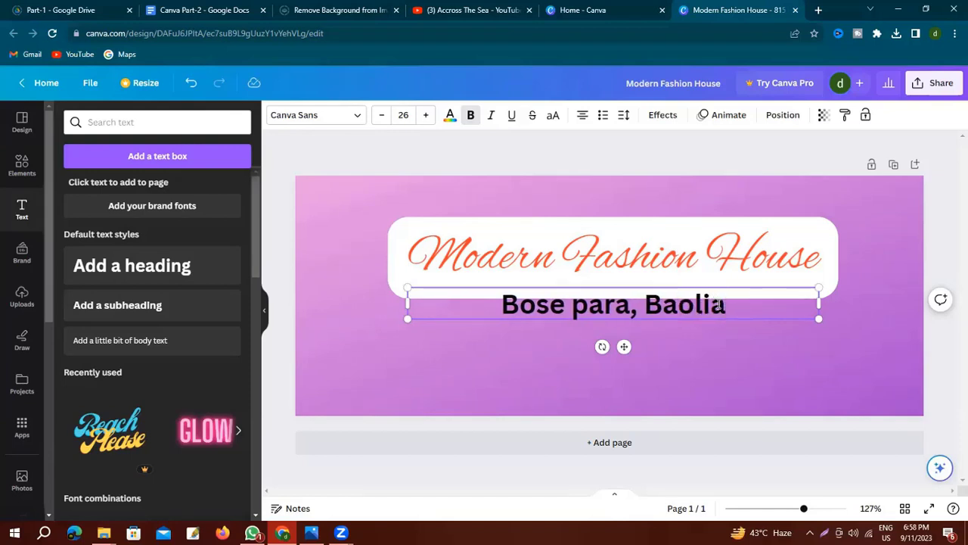
pyautogui.write(', Raj')
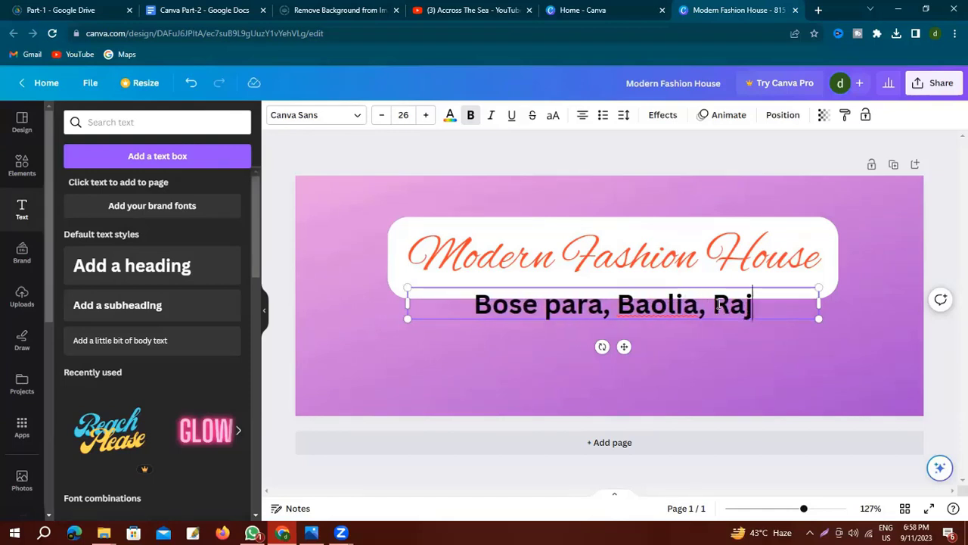
pyautogui.write('sg')
pyautogui.press('BackSpace')
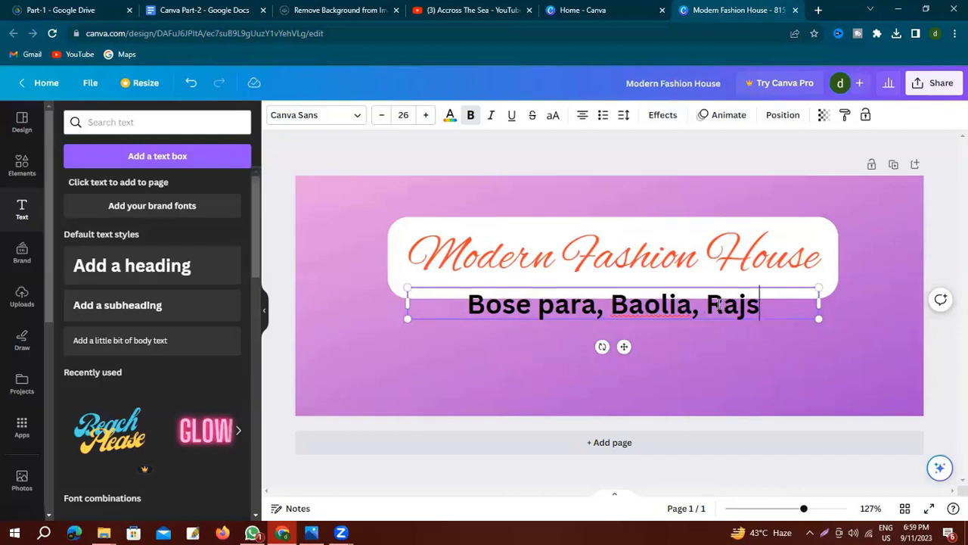
pyautogui.write('hahi')
pyautogui.press('Return')
pyautogui.write('Mo')
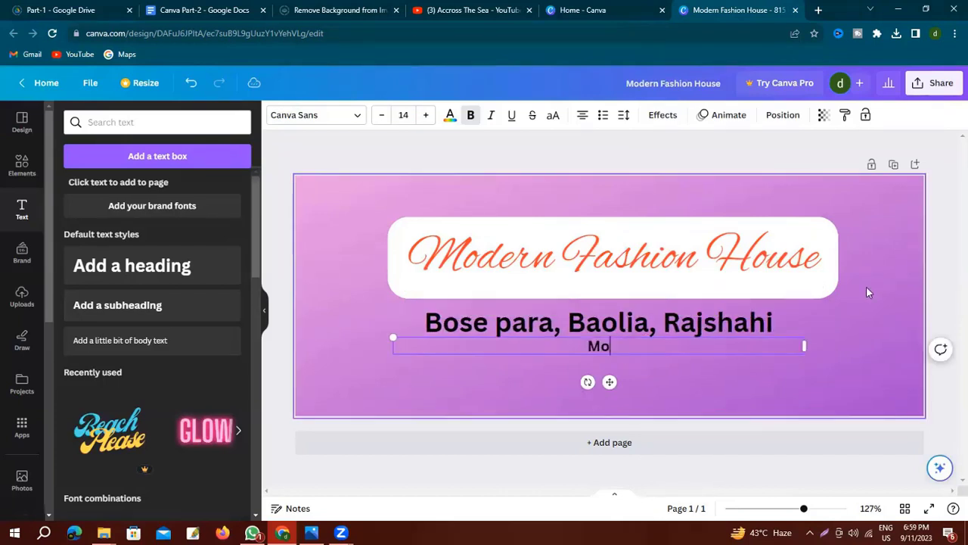
pyautogui.write('bile No ')
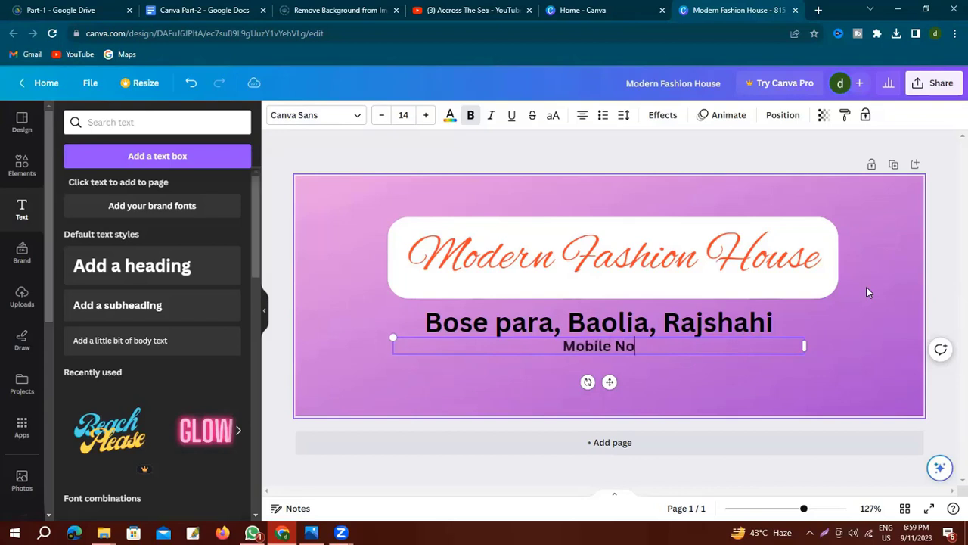
pyautogui.write('-')
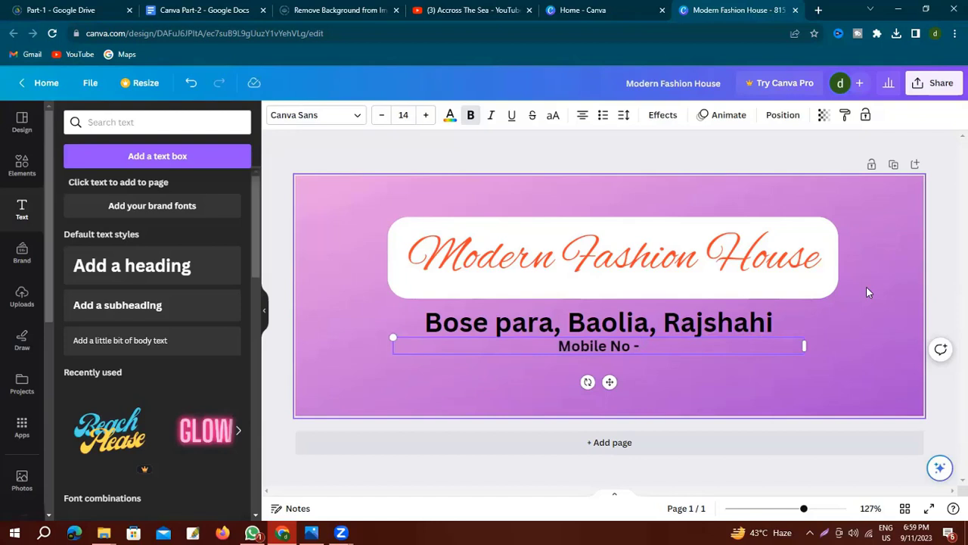
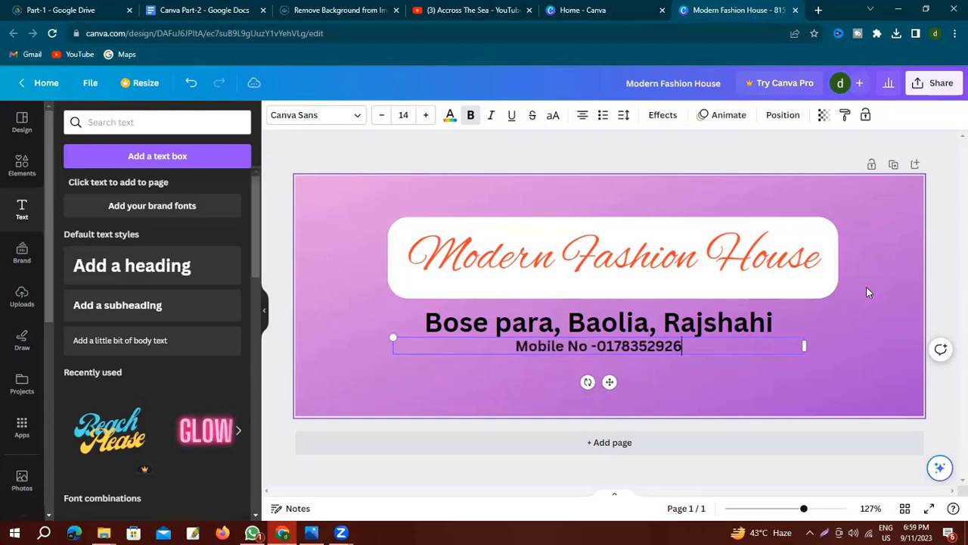
# Set the address line in Canva Student Font with a yellow rounded Background effect.
pyautogui.click(433, 324)
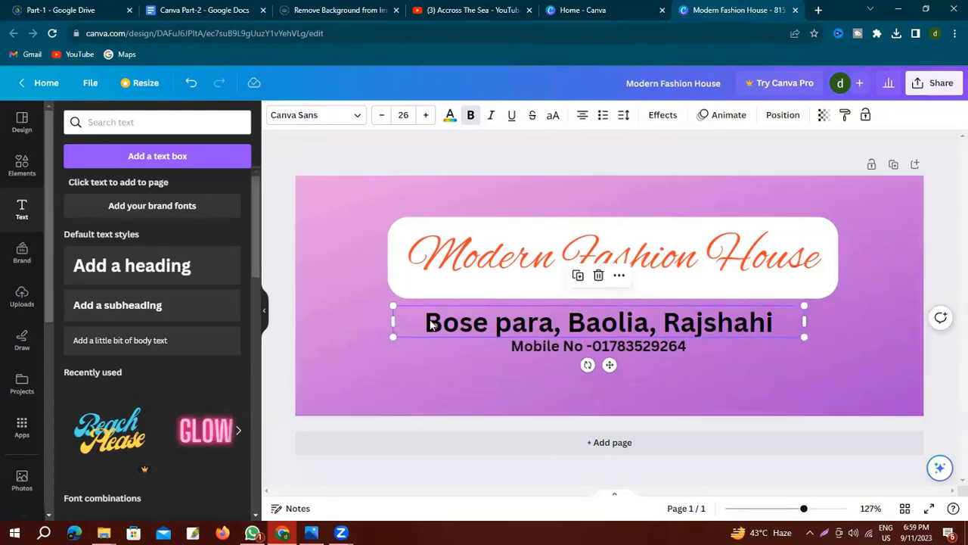
pyautogui.moveTo(427, 324); pyautogui.dragTo(773, 324)
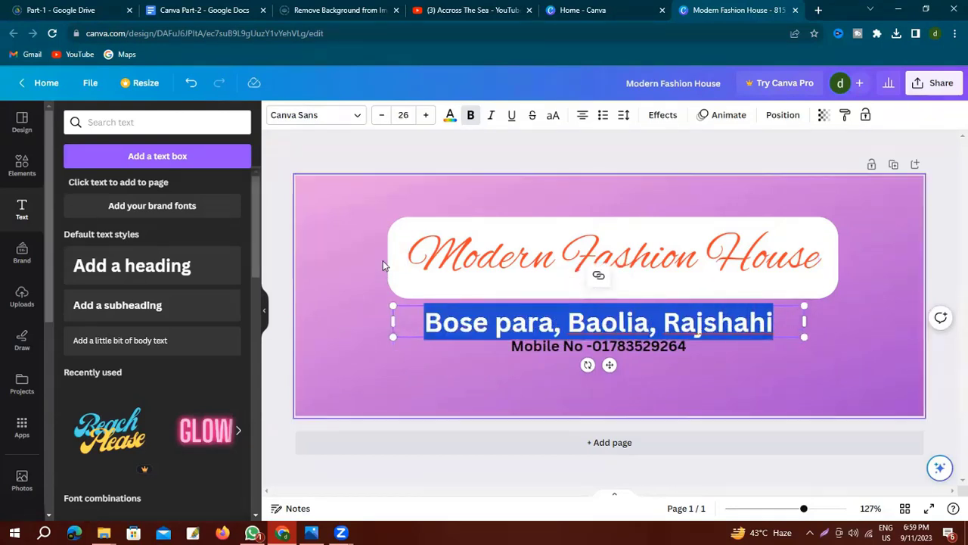
pyautogui.click(356, 115)
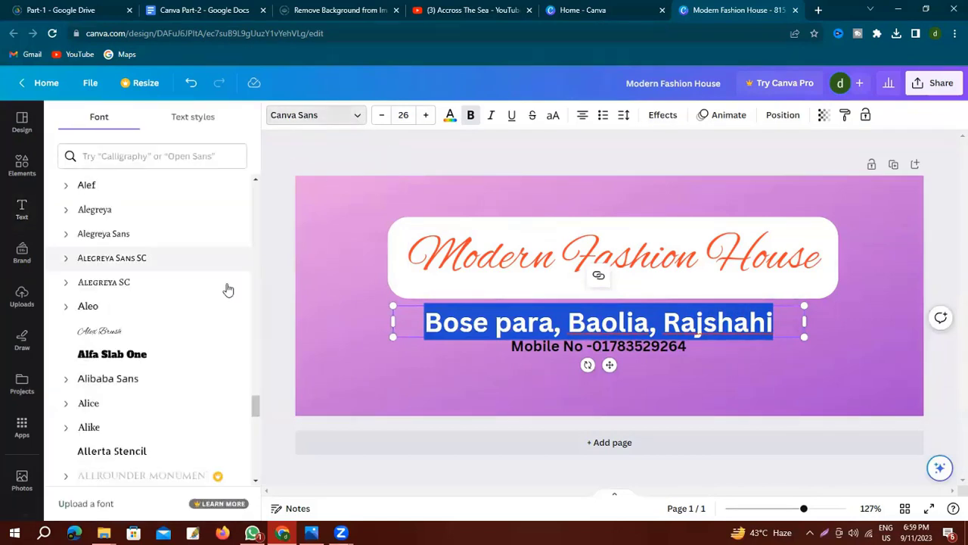
pyautogui.scroll(10, 162, 262)
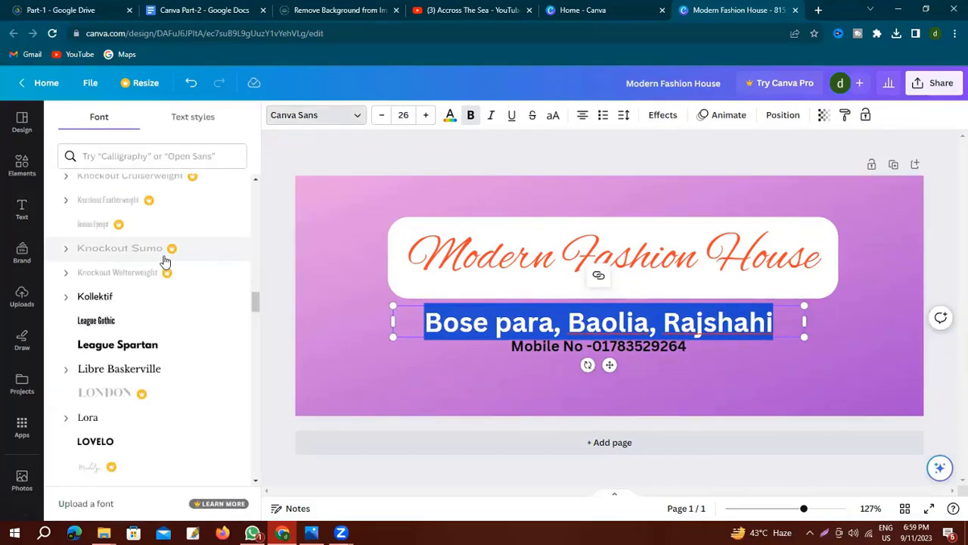
pyautogui.scroll(10, 164, 262)
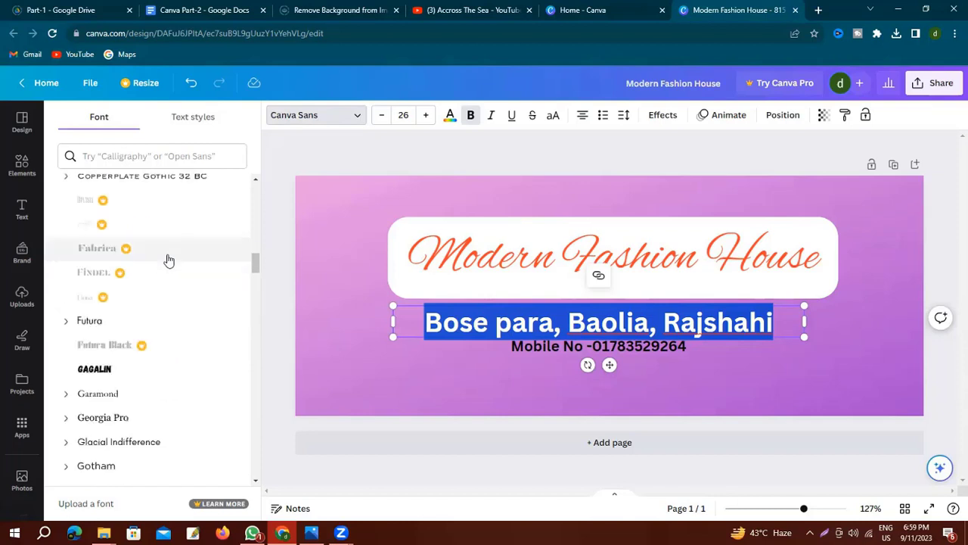
pyautogui.scroll(2, 168, 260)
pyautogui.scroll(10, 168, 260)
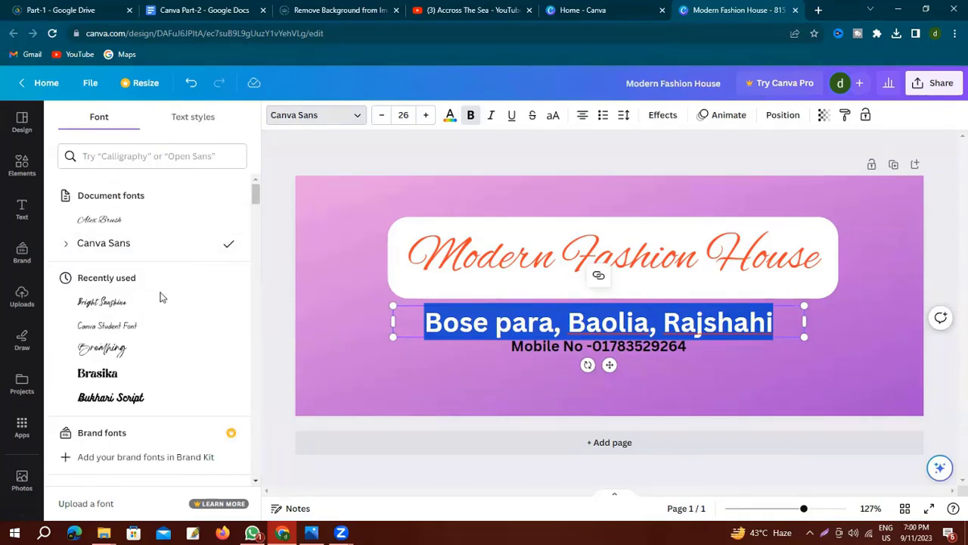
pyautogui.click(115, 326)
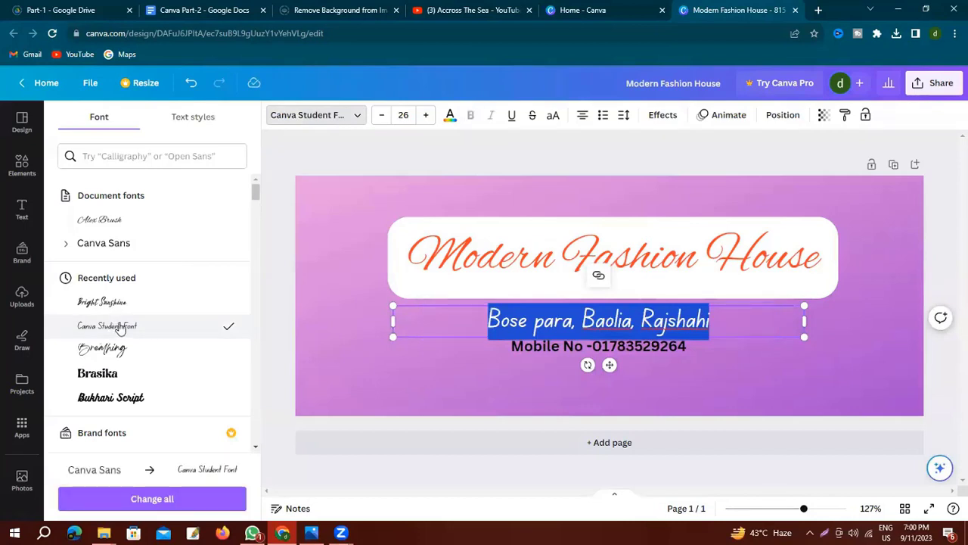
pyautogui.click(669, 116)
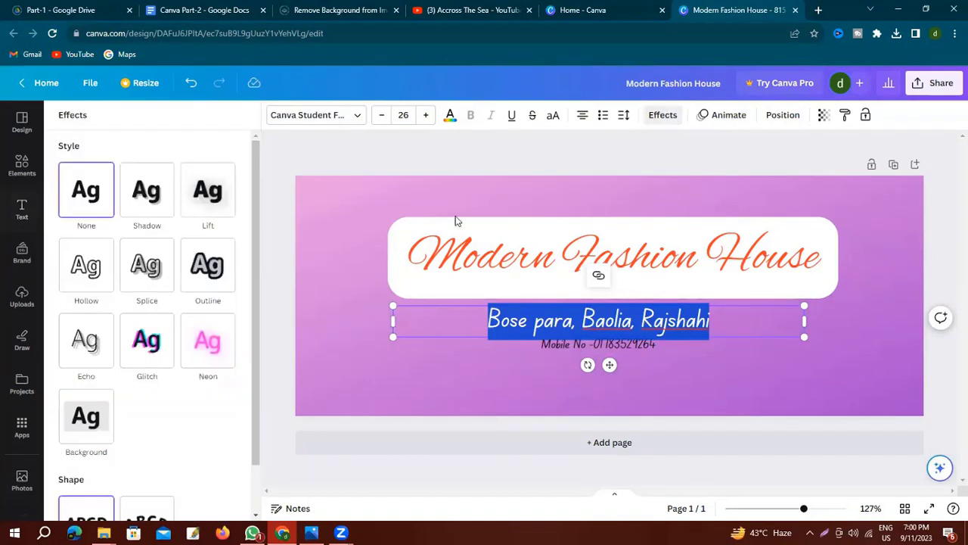
pyautogui.click(88, 416)
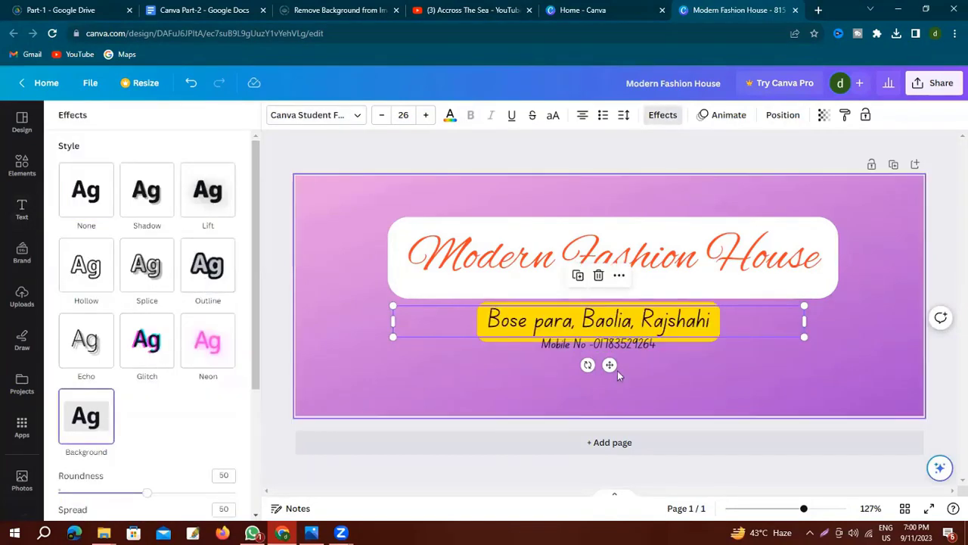
# Colour the mobile number line purple.
pyautogui.doubleClick(757, 351)
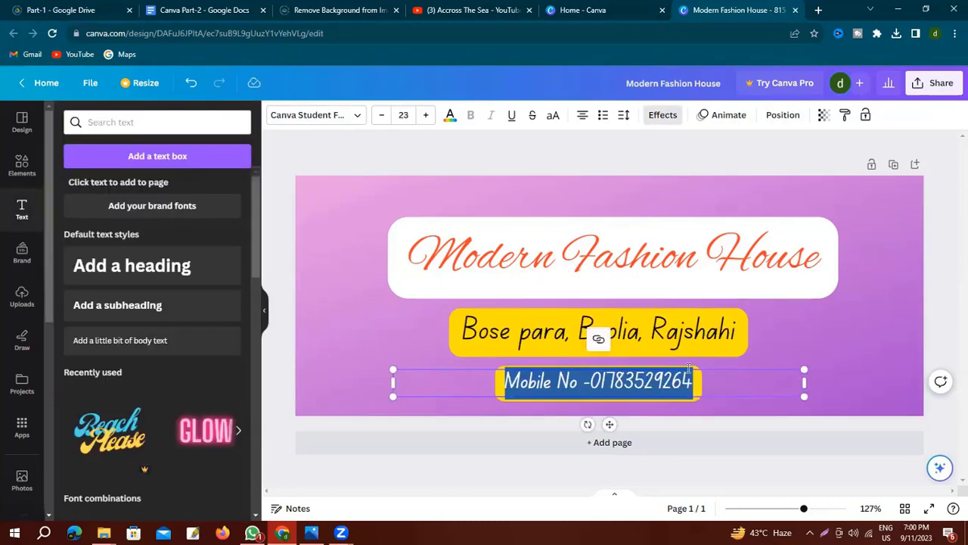
pyautogui.click(450, 115)
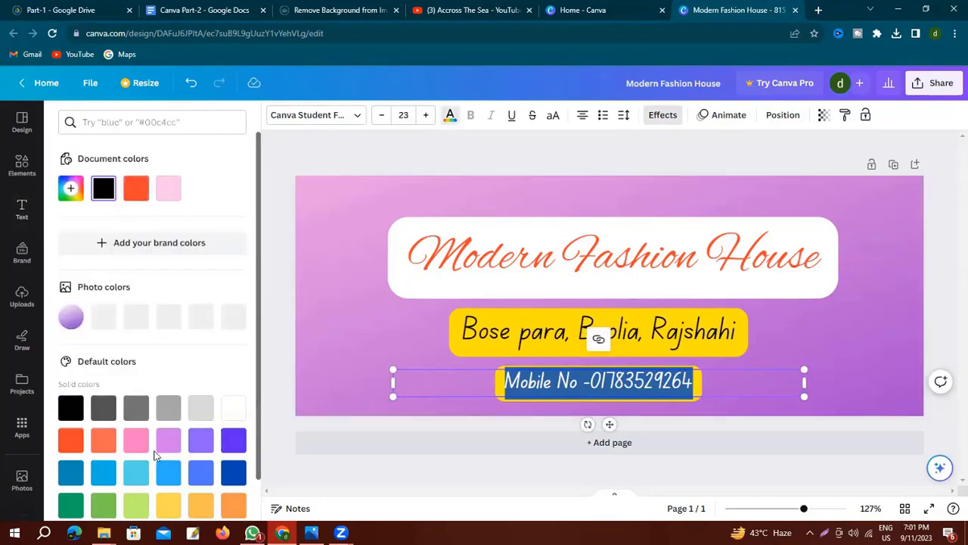
pyautogui.click(201, 442)
pyautogui.click(320, 317)
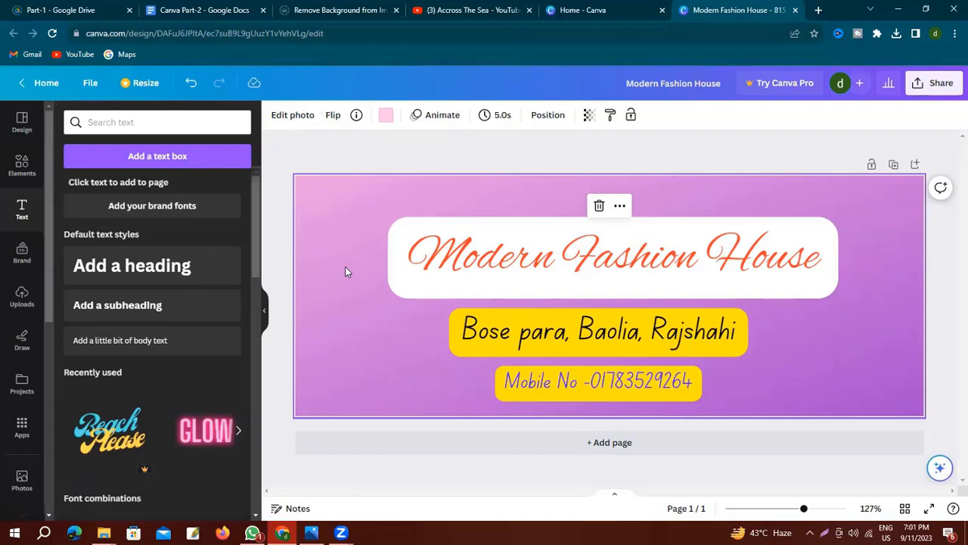
# Run a Google image search for 'fashion man' in a new tab.
pyautogui.click(818, 10)
pyautogui.click(424, 258)
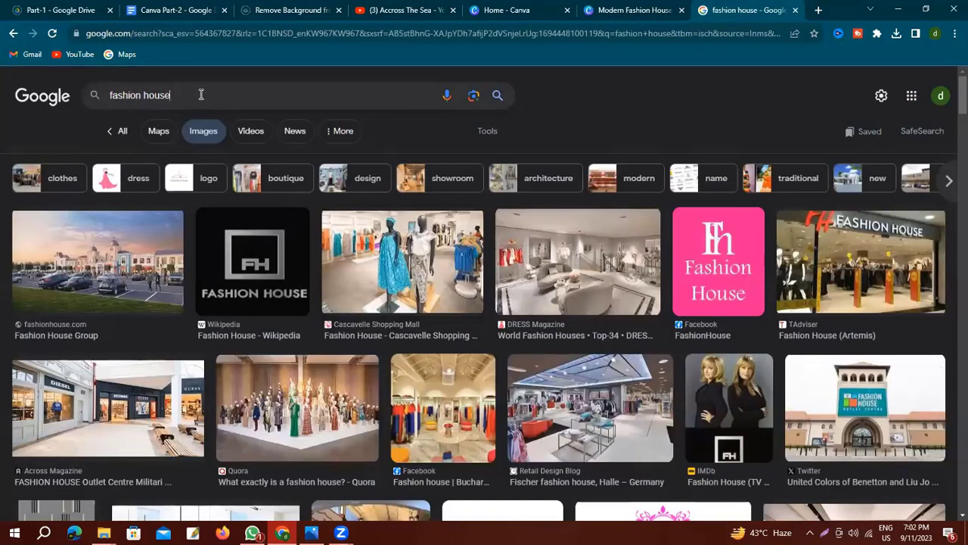
pyautogui.click(202, 95)
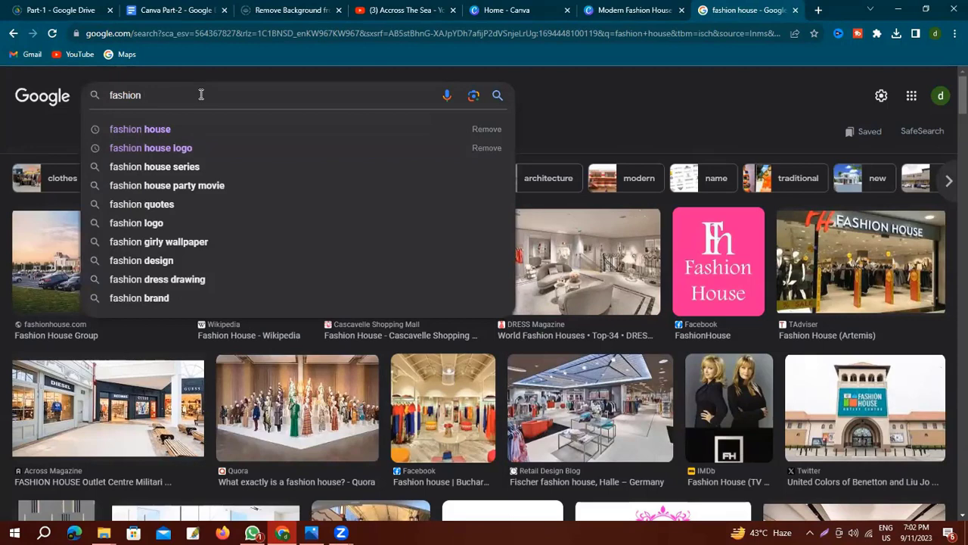
pyautogui.press('Return')
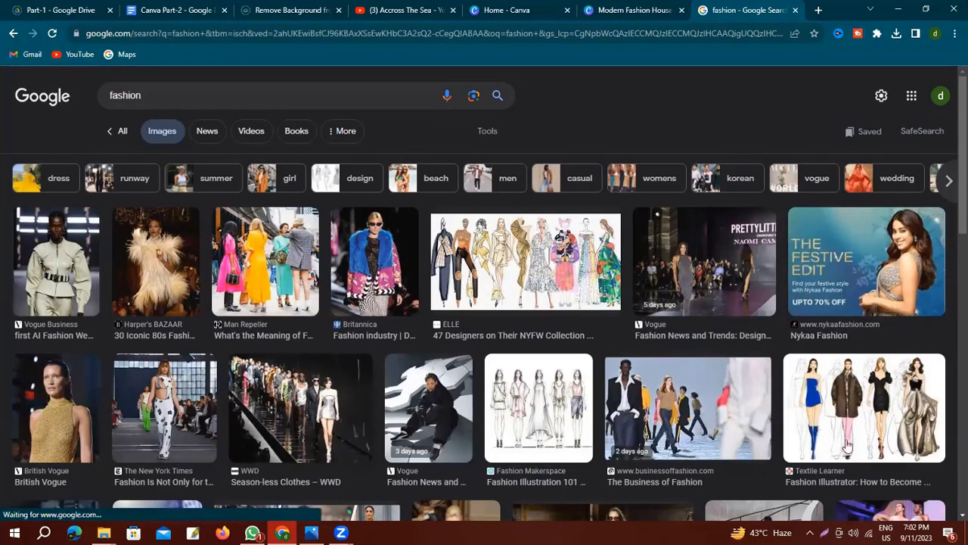
# Preview the Fashion Illustrator and The National's fashion images without saving them.
pyautogui.click(876, 413)
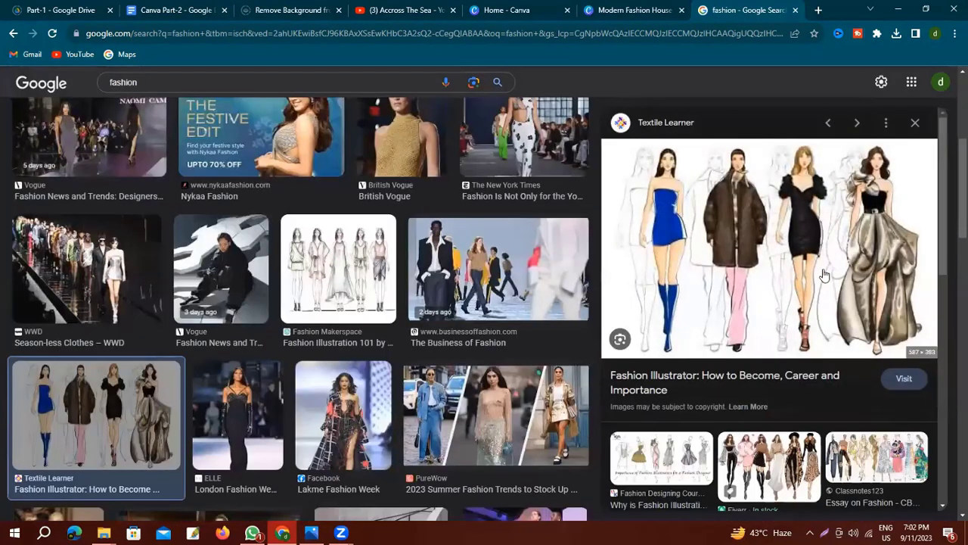
pyautogui.rightClick(747, 205)
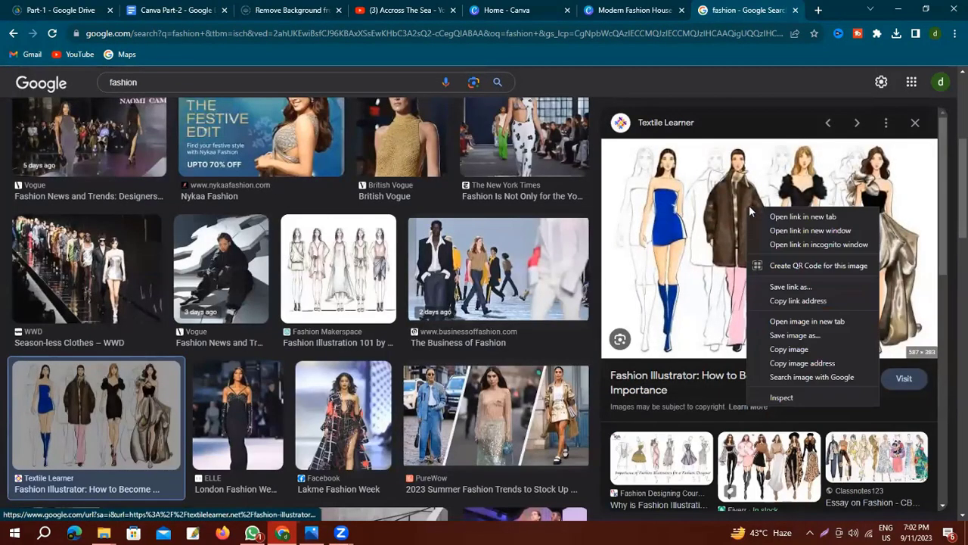
pyautogui.click(793, 336)
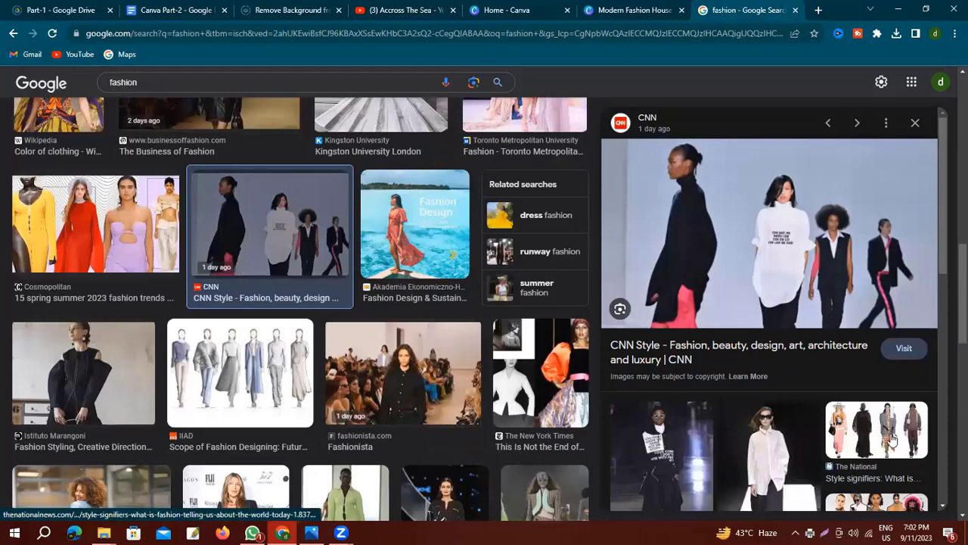
pyautogui.click(883, 427)
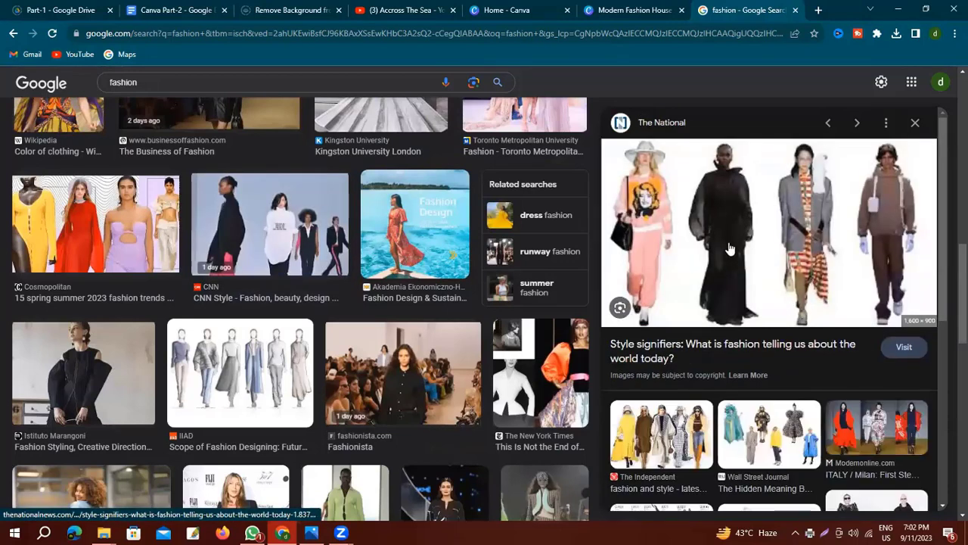
pyautogui.rightClick(737, 241)
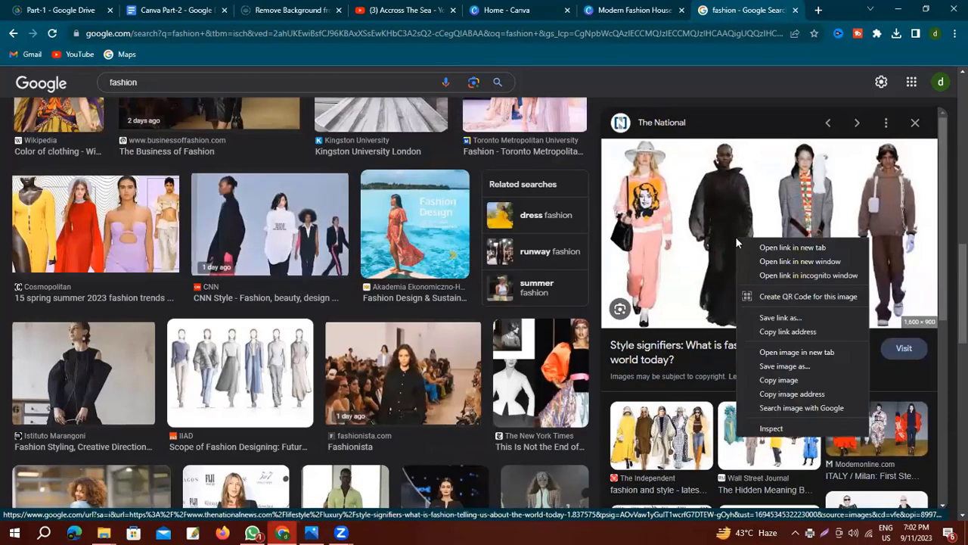
pyautogui.click(789, 369)
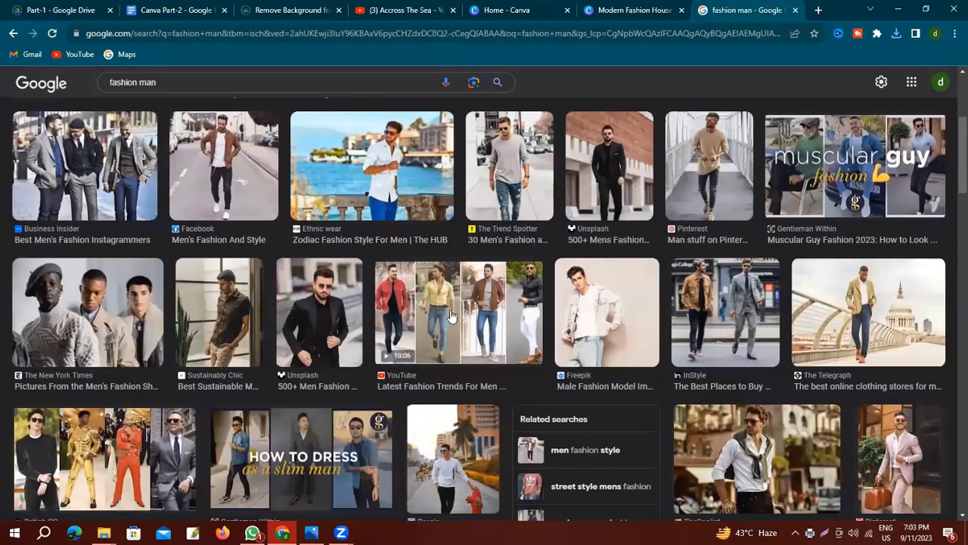
# Save the men's fashion trends image to the Desktop via Save image as.
pyautogui.click(451, 316)
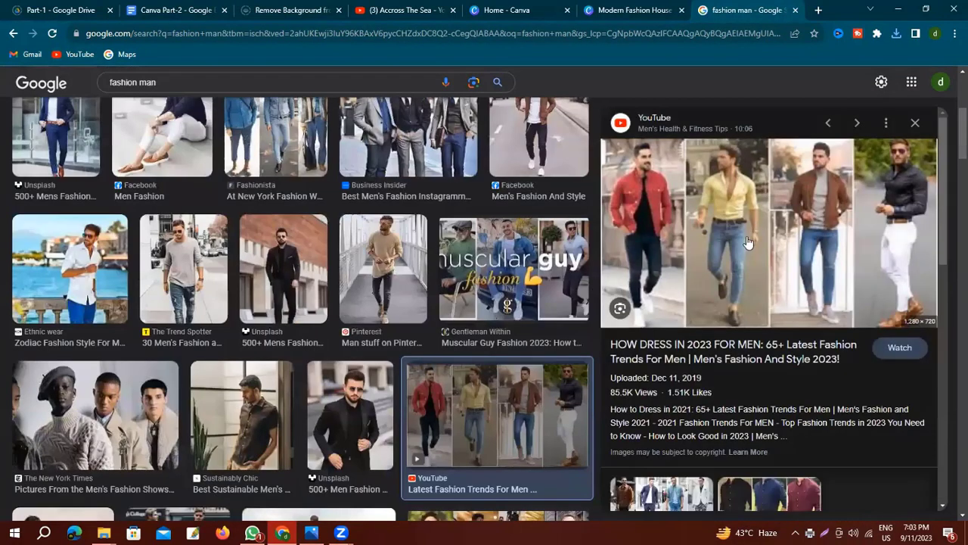
pyautogui.rightClick(747, 240)
pyautogui.click(777, 345)
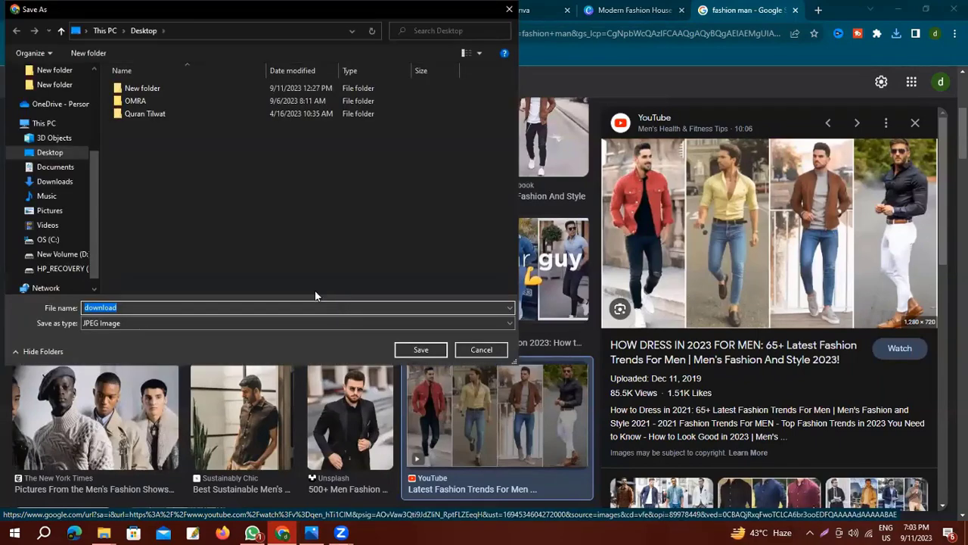
pyautogui.click(420, 350)
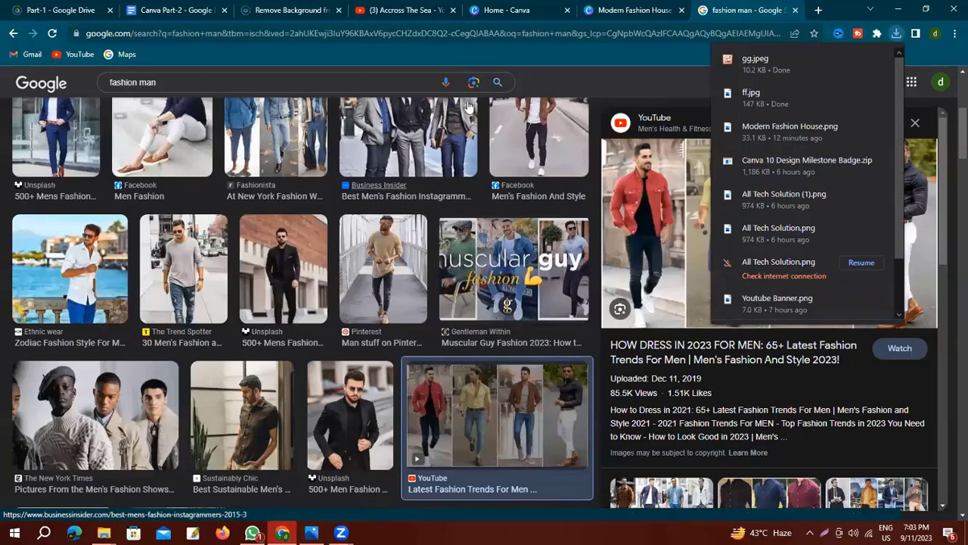
pyautogui.hotkey('ctrl', 'shift', 'Tab')
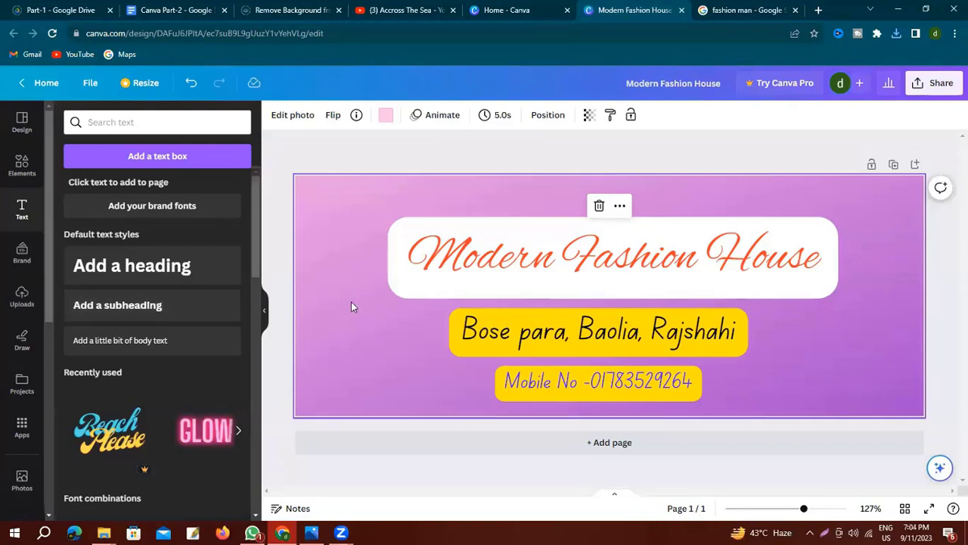
# Show the Uploads library, then cancel the Upload files picker with Esc.
pyautogui.click(22, 298)
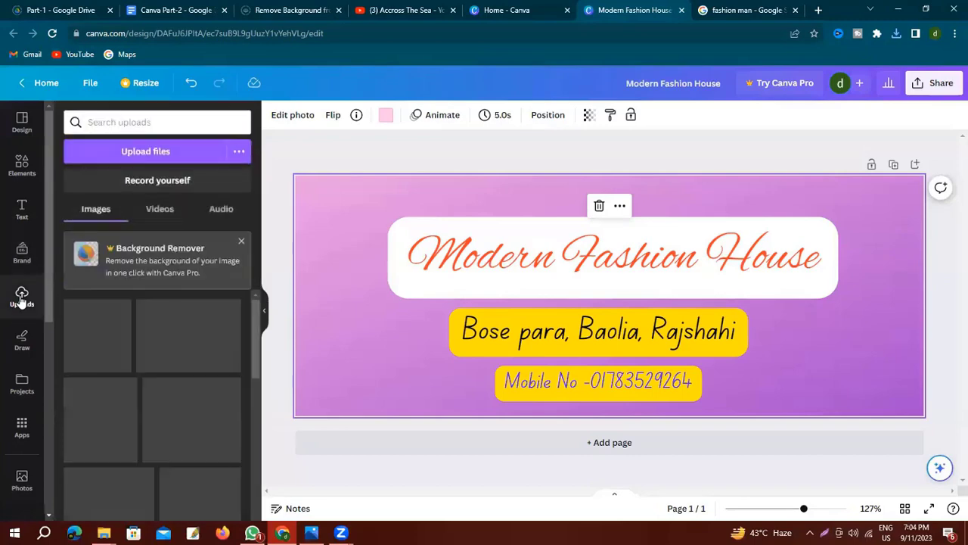
pyautogui.click(139, 154)
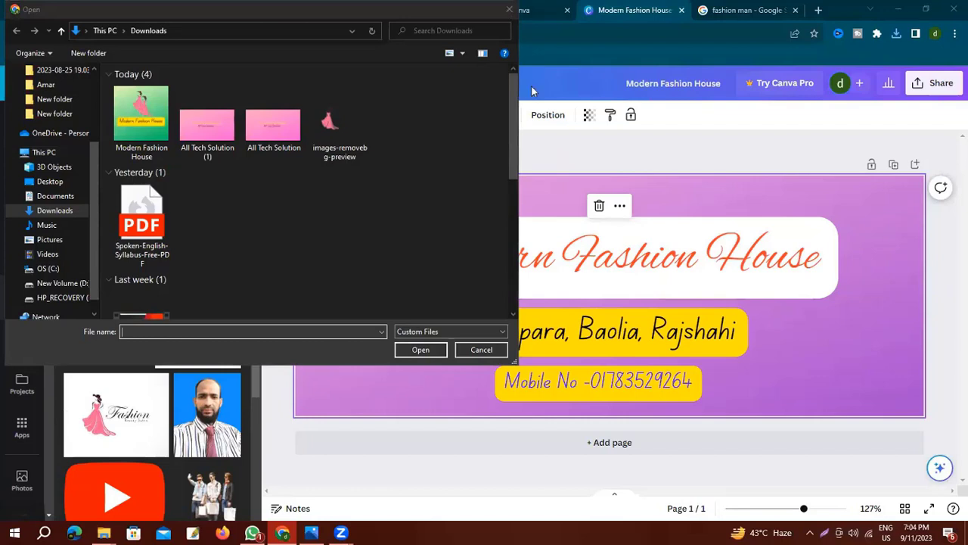
pyautogui.press('Escape')
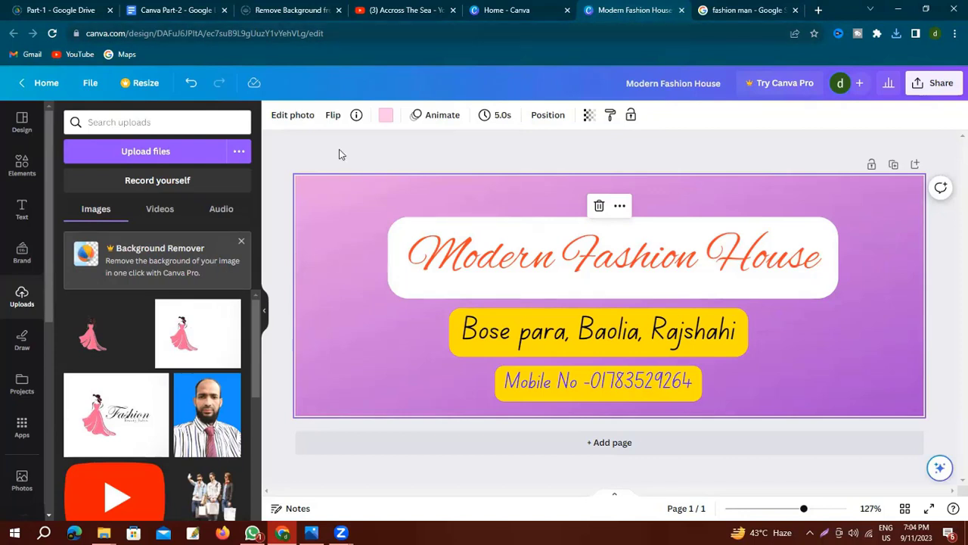
# In remove.bg, strip the background from the ff photo on the Desktop and download its cut-out preview.
pyautogui.click(295, 10)
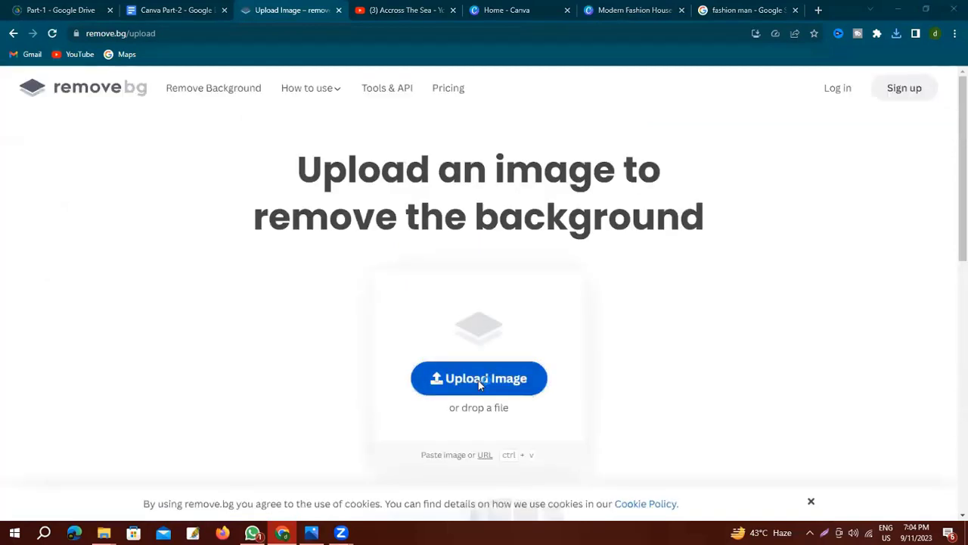
pyautogui.click(480, 385)
pyautogui.click(49, 181)
pyautogui.click(143, 126)
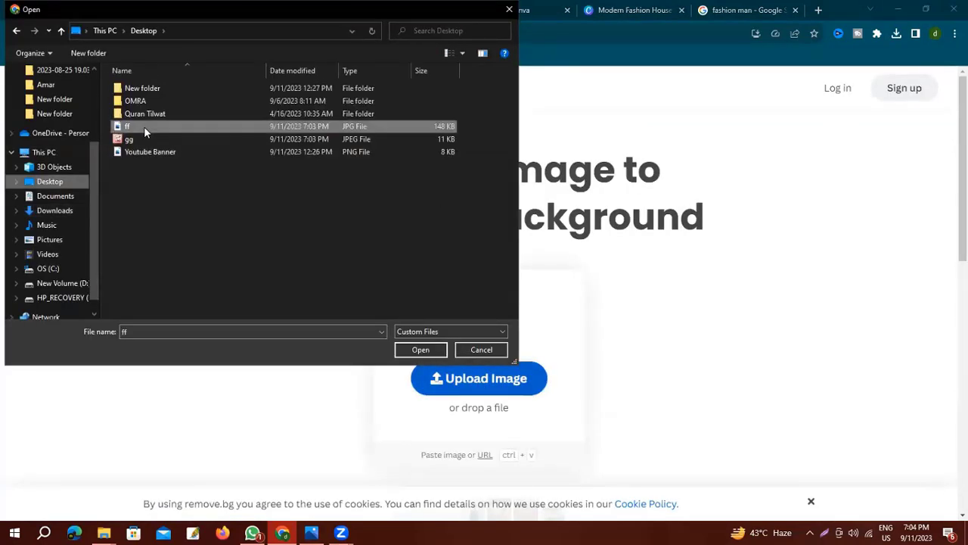
pyautogui.click(421, 350)
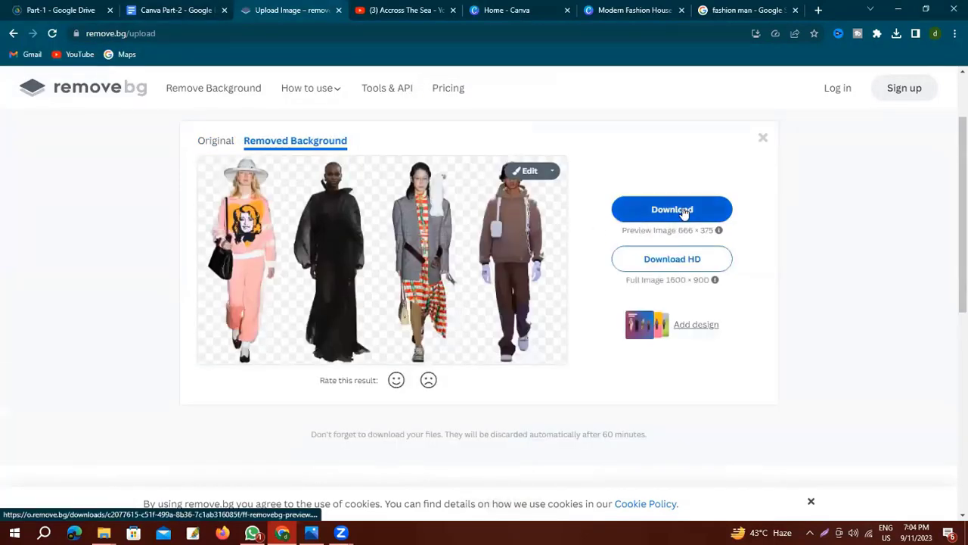
pyautogui.click(683, 212)
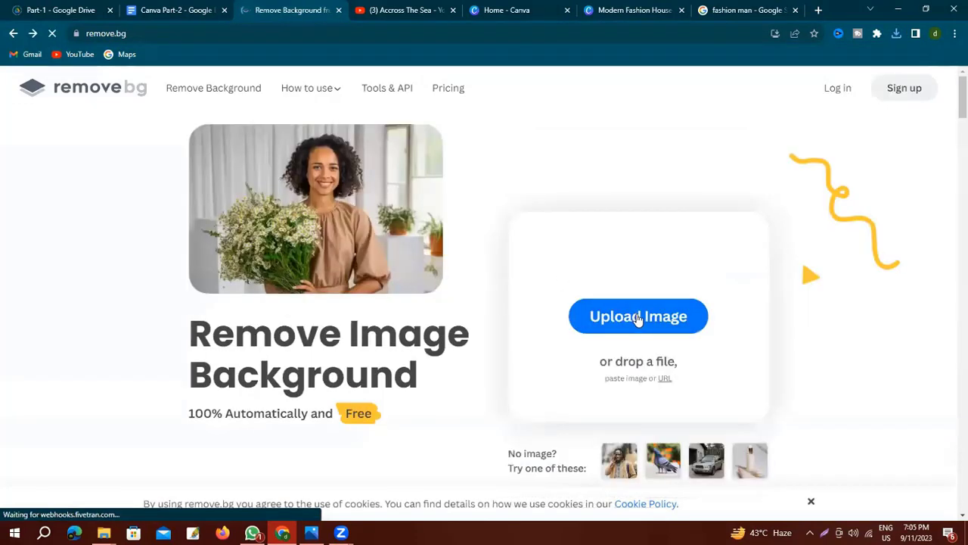
# Strip the background from the gg photo and download its preview, then return to the Canva design.
pyautogui.click(637, 321)
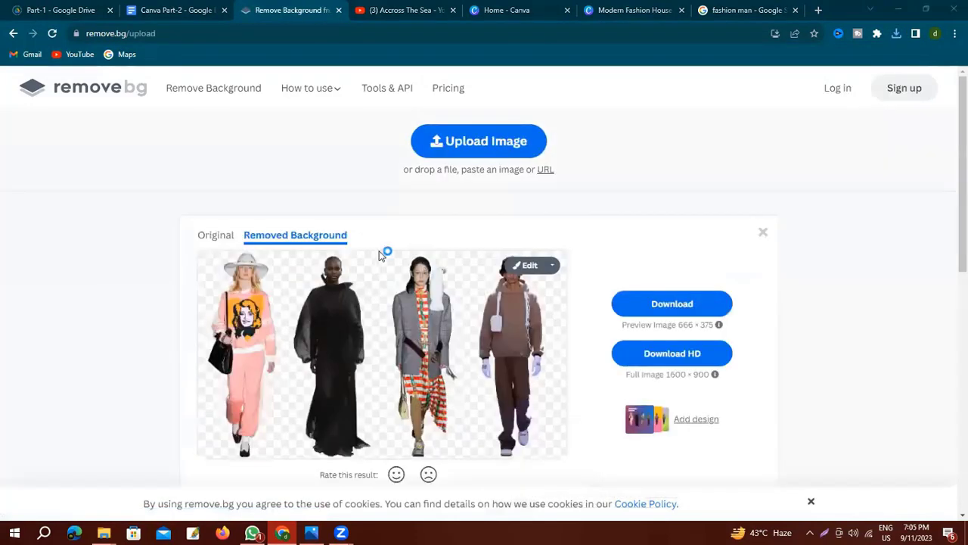
pyautogui.click(469, 380)
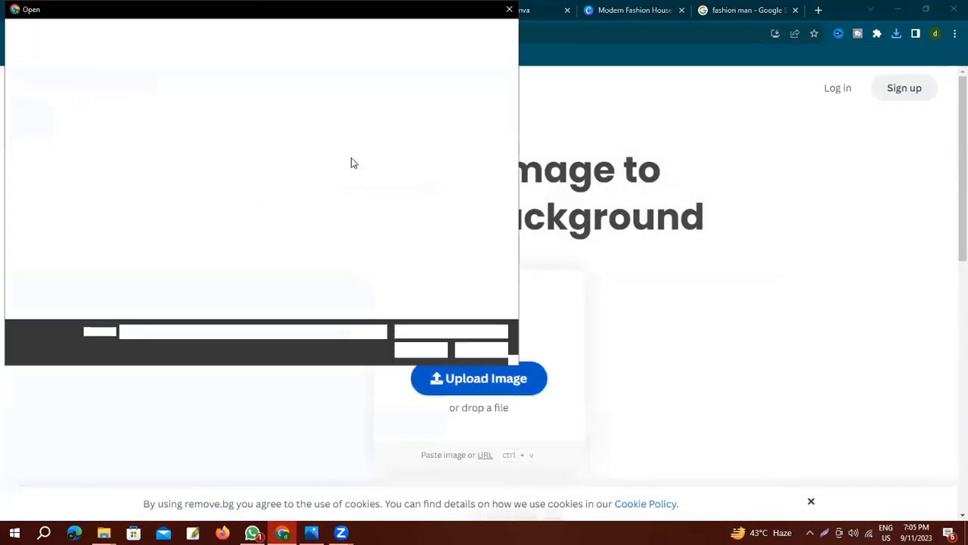
pyautogui.click(132, 140)
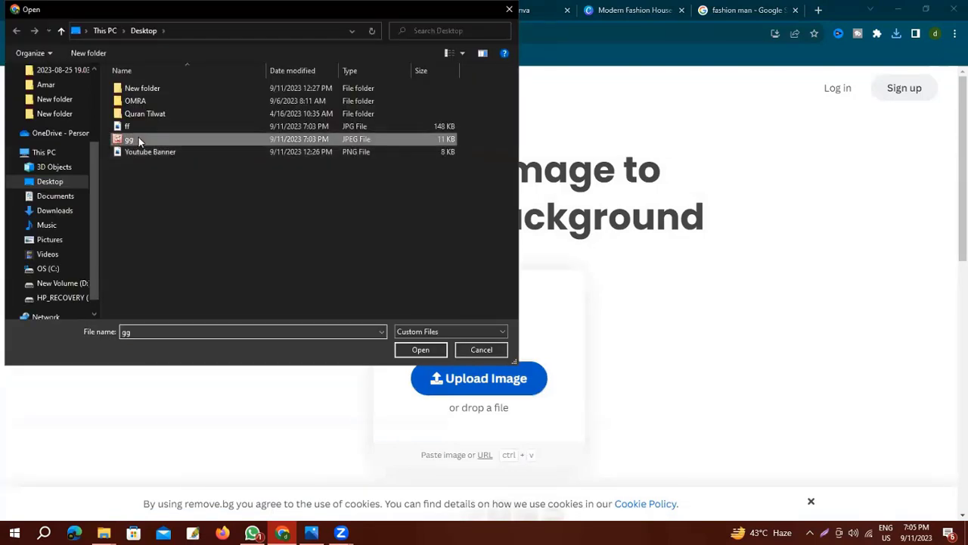
pyautogui.click(424, 349)
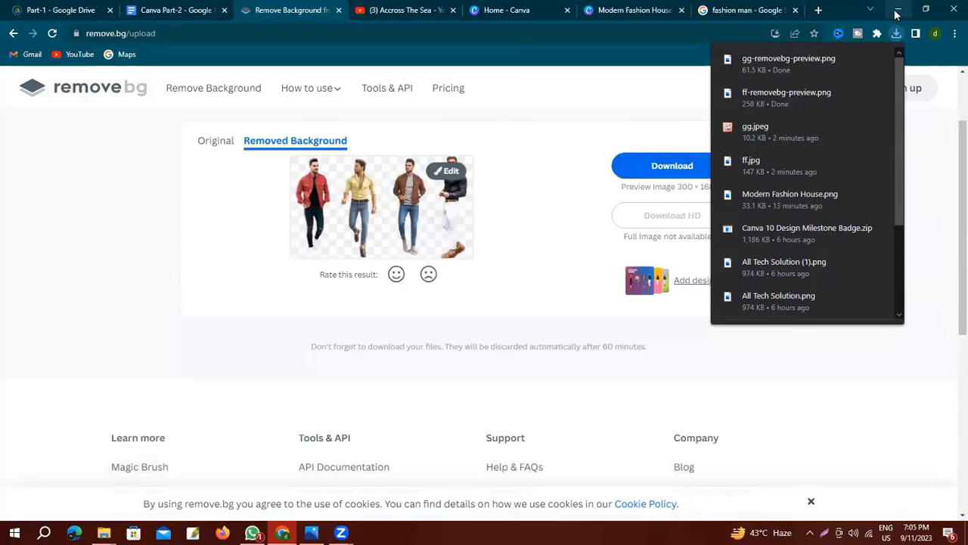
pyautogui.click(634, 10)
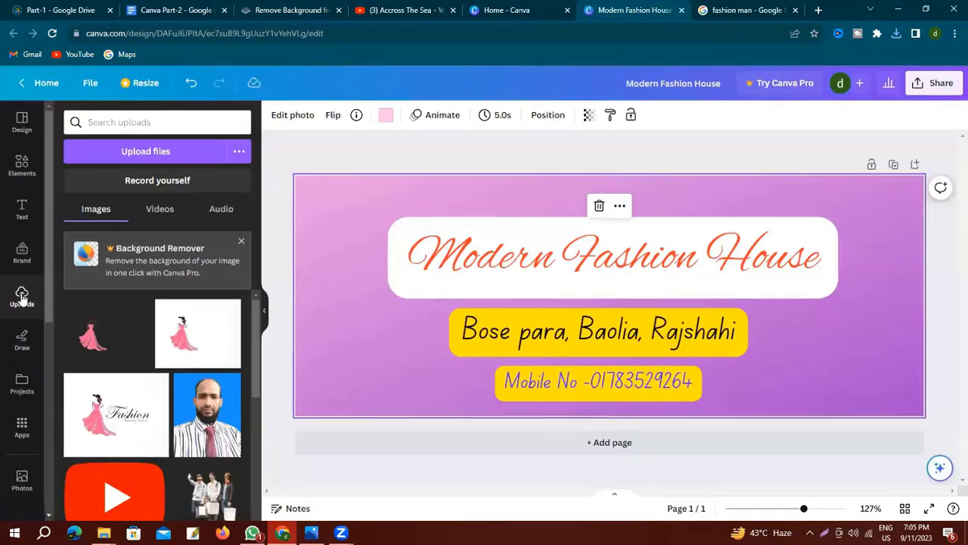
# Upload the gg and ff removebg-preview cut-outs from Downloads into the Canva design.
pyautogui.click(156, 151)
pyautogui.click(53, 210)
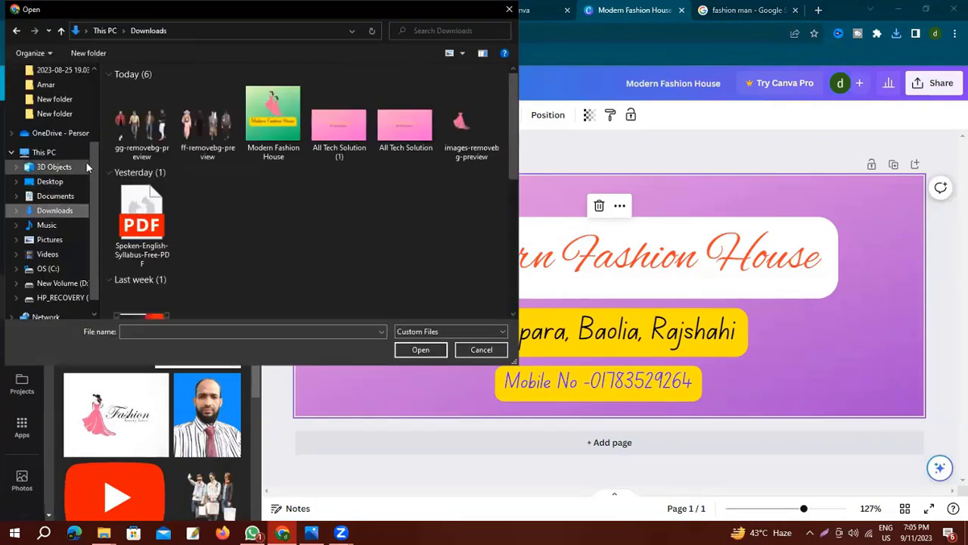
pyautogui.click(133, 127)
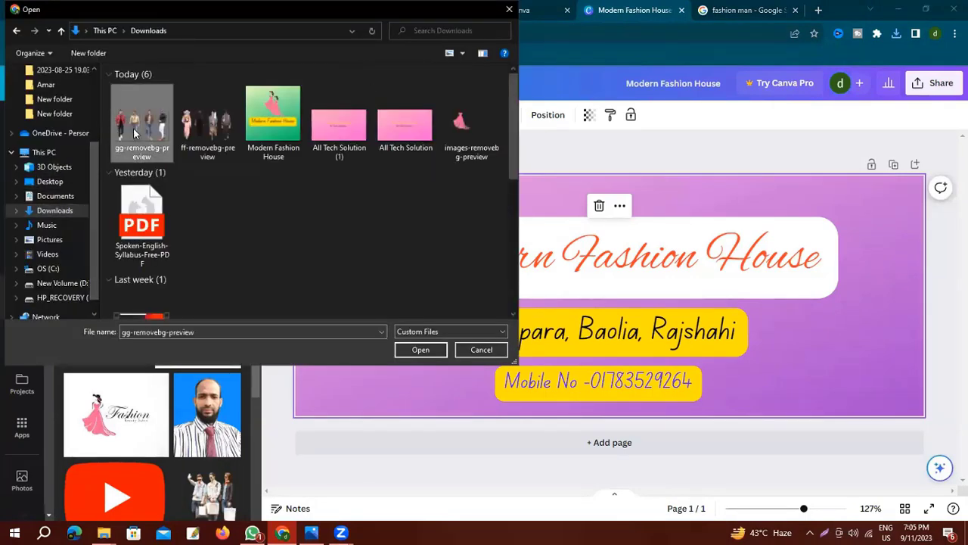
pyautogui.keyDown('ctrl'); pyautogui.click(208, 123); pyautogui.keyUp('ctrl')
pyautogui.click(420, 350)
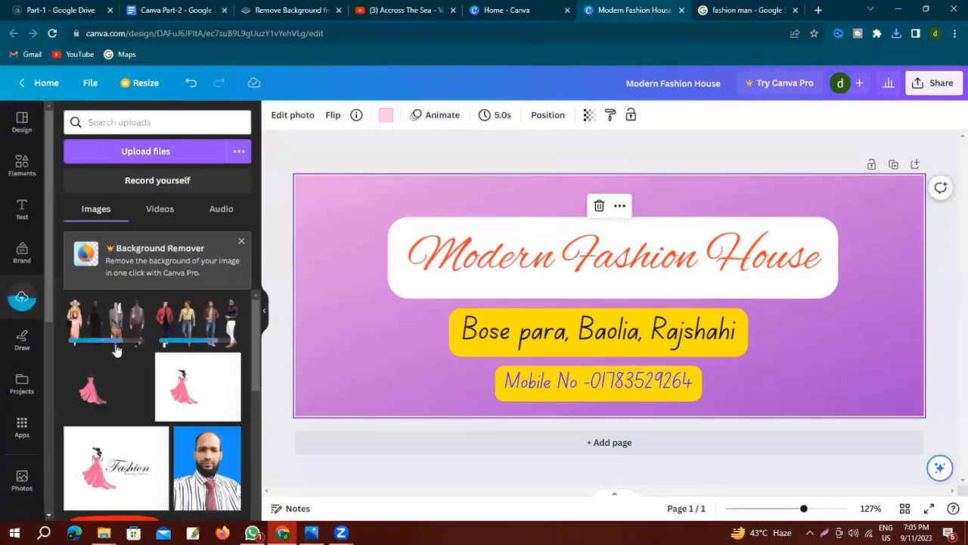
# Place the four-model group, shrunk, on the banner's left and the men group on its right.
pyautogui.moveTo(104, 324); pyautogui.dragTo(342, 309)
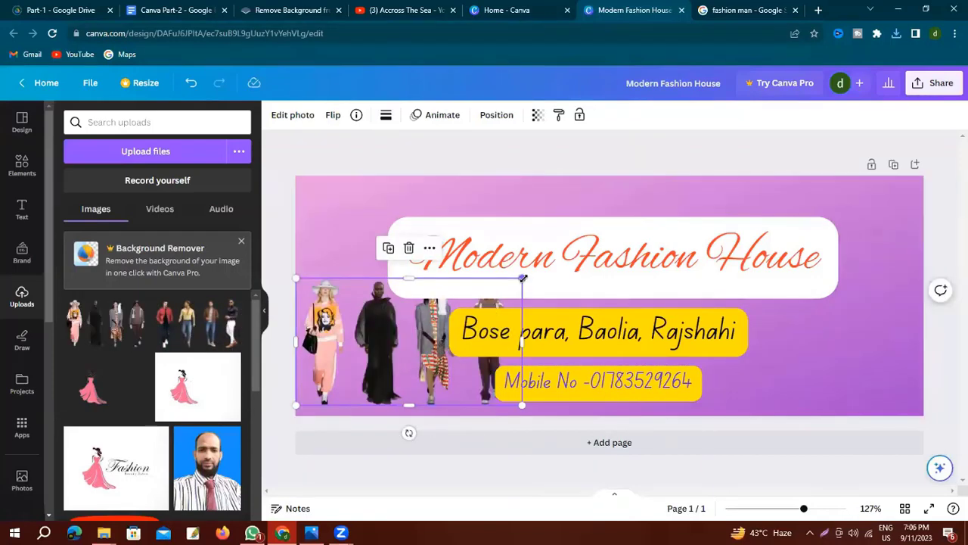
pyautogui.moveTo(523, 279); pyautogui.dragTo(446, 303)
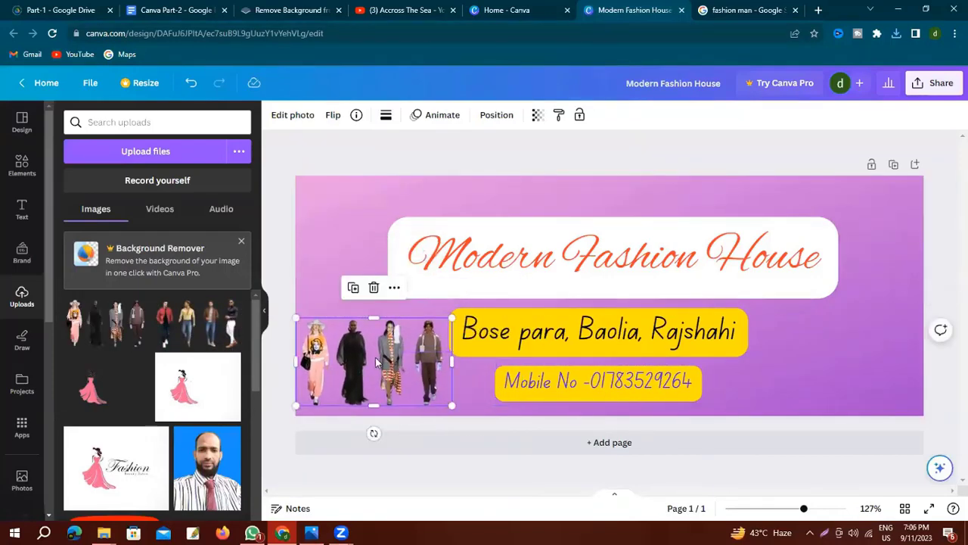
pyautogui.moveTo(375, 357); pyautogui.dragTo(378, 340)
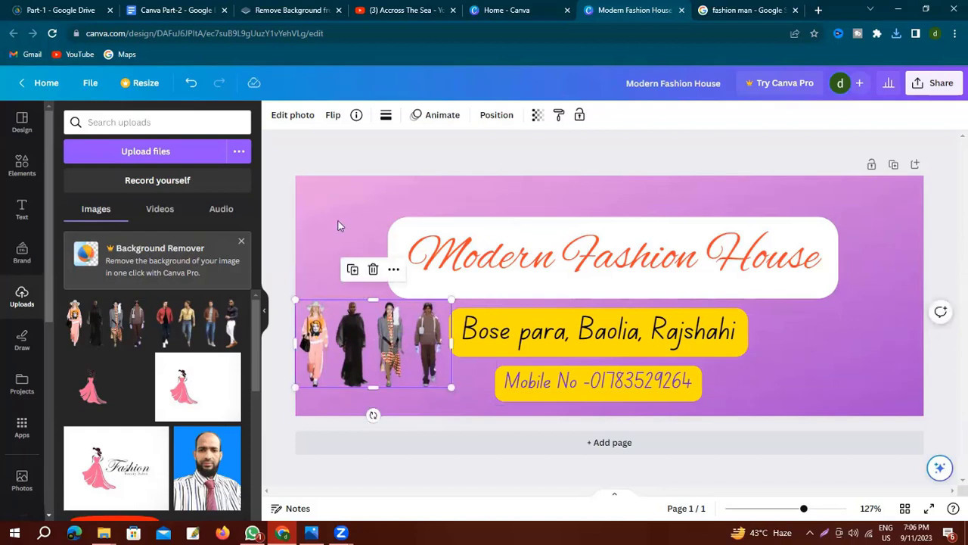
pyautogui.click(301, 270)
pyautogui.moveTo(211, 314); pyautogui.dragTo(769, 311)
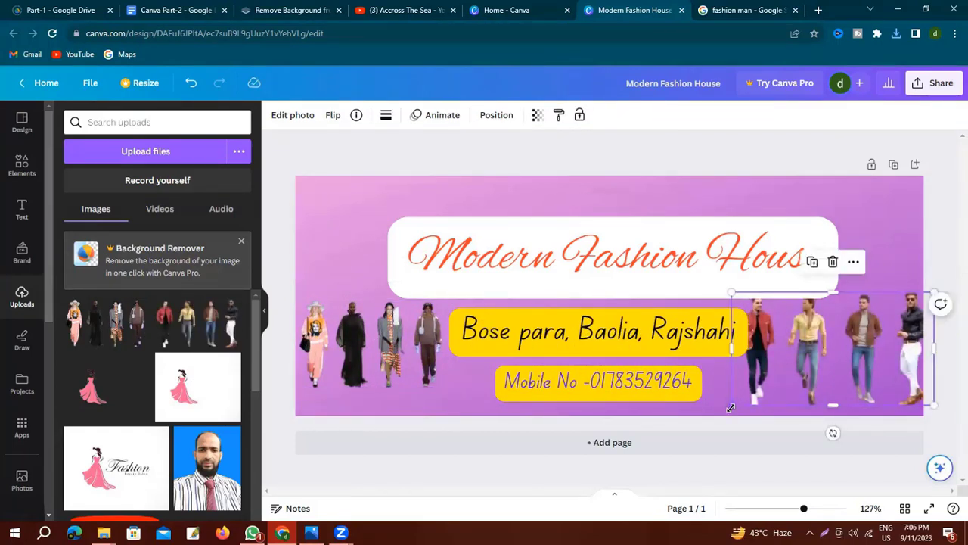
pyautogui.click(382, 250)
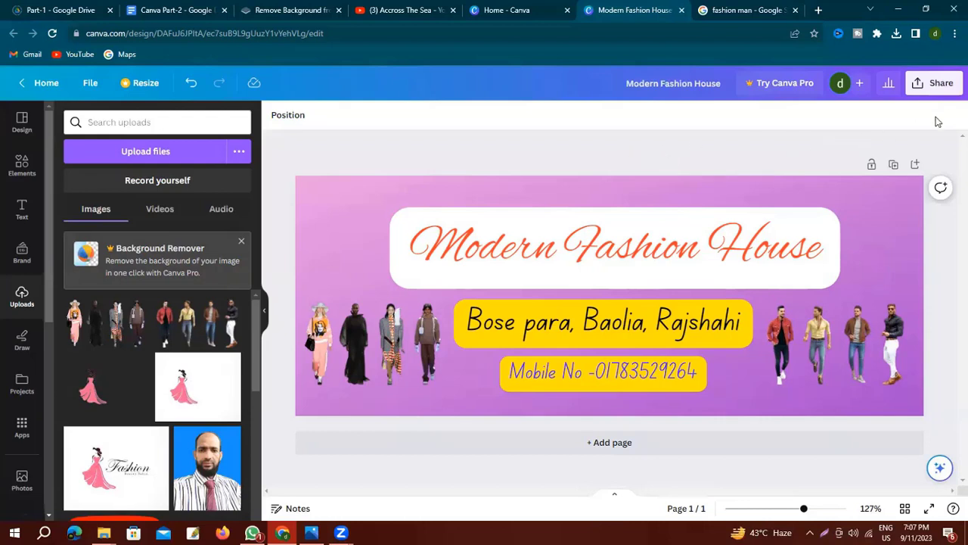
# Download the Modern Fashion House design as a PNG, then minimize the browser to check the file.
pyautogui.click(941, 85)
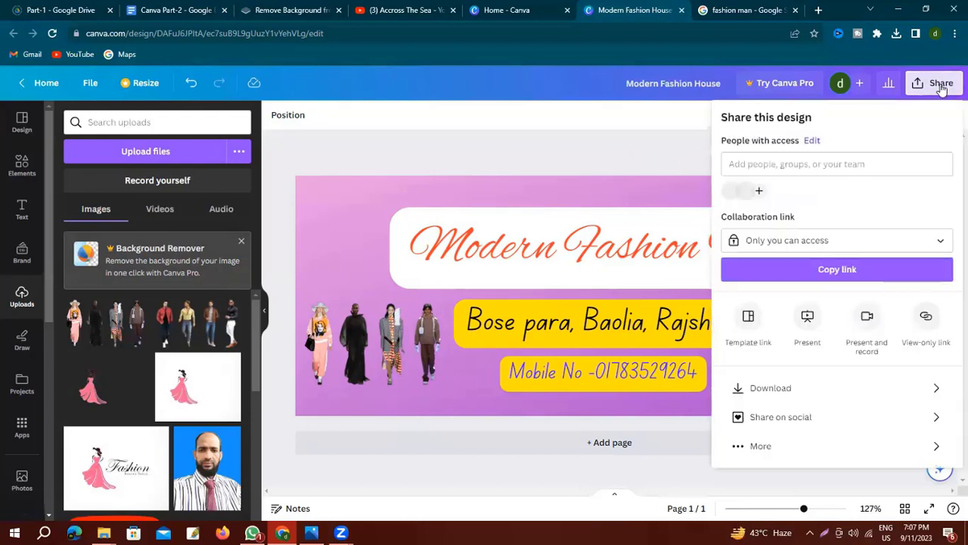
pyautogui.click(805, 388)
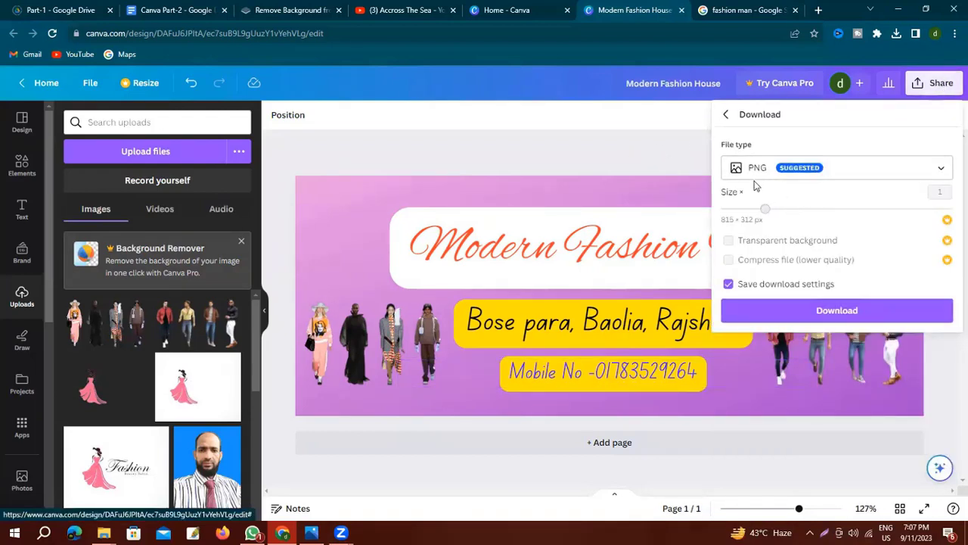
pyautogui.click(849, 317)
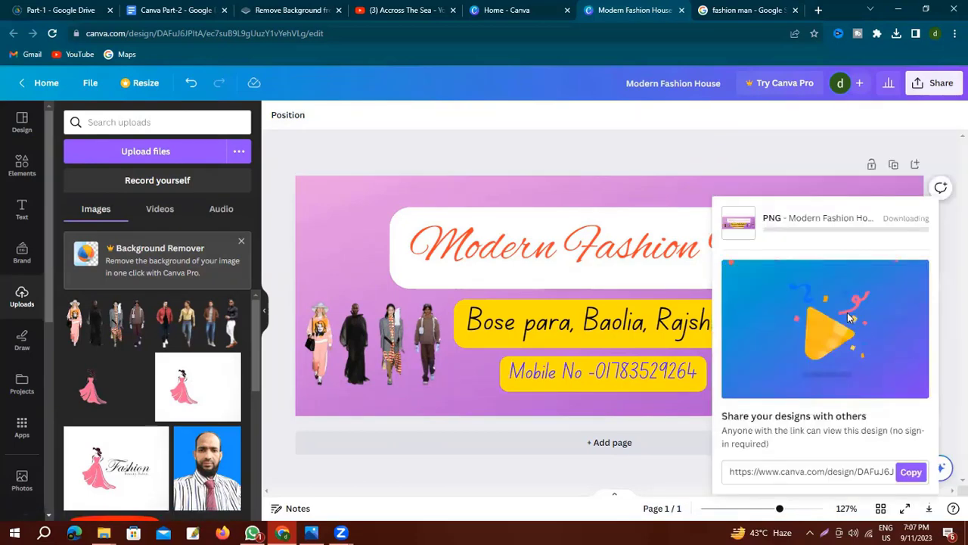
pyautogui.click(683, 151)
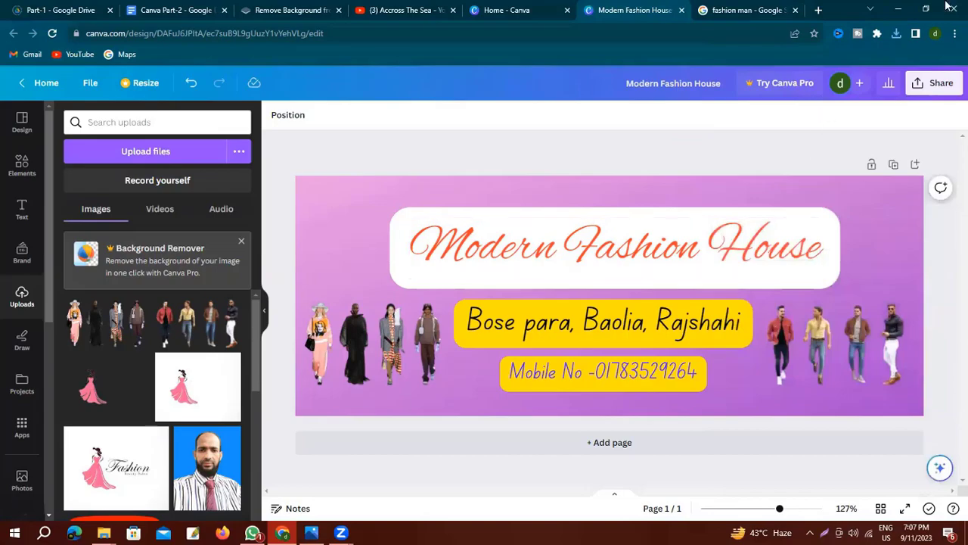
pyautogui.click(899, 10)
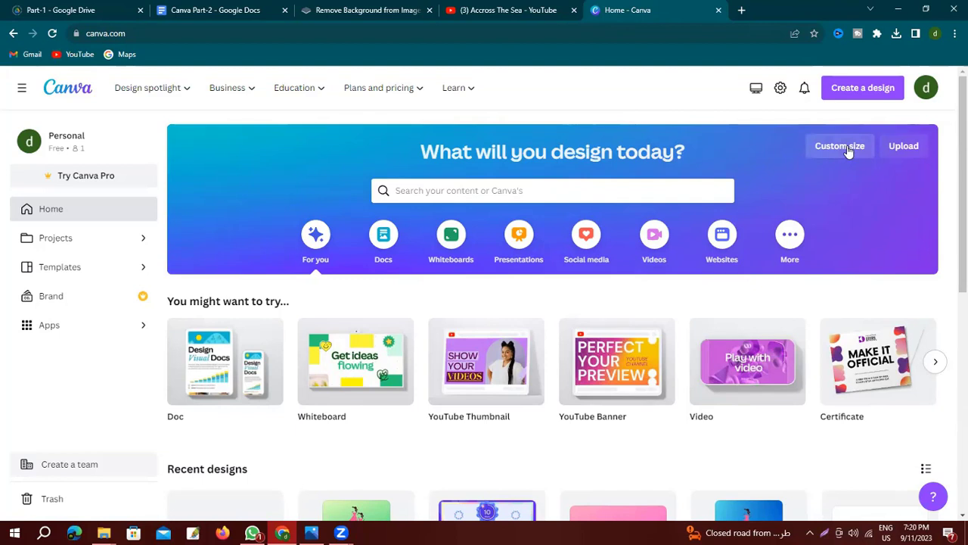
# Open Custom size, then Google 'youtube banner size' and preview the 2560 × 1440 guide image.
pyautogui.click(849, 151)
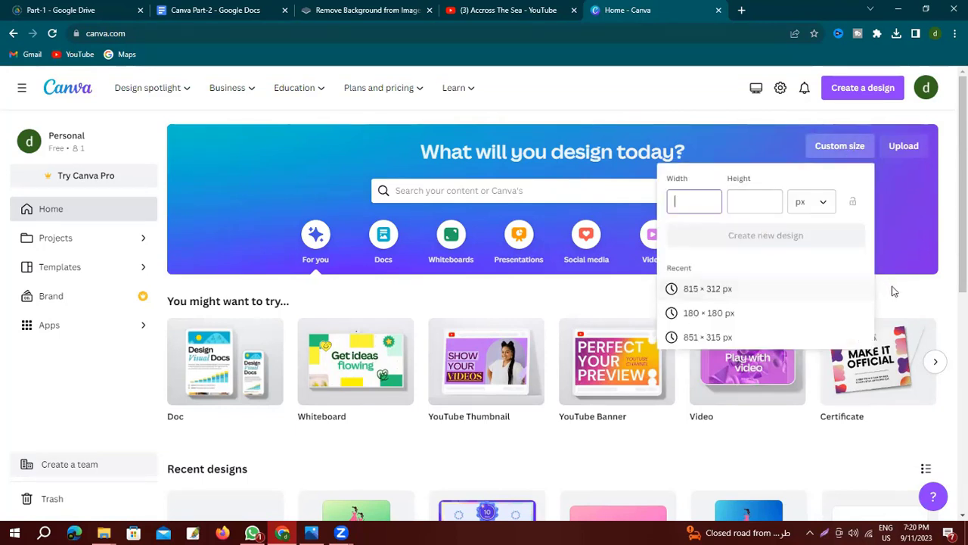
pyautogui.click(742, 10)
pyautogui.click(432, 255)
pyautogui.click(396, 283)
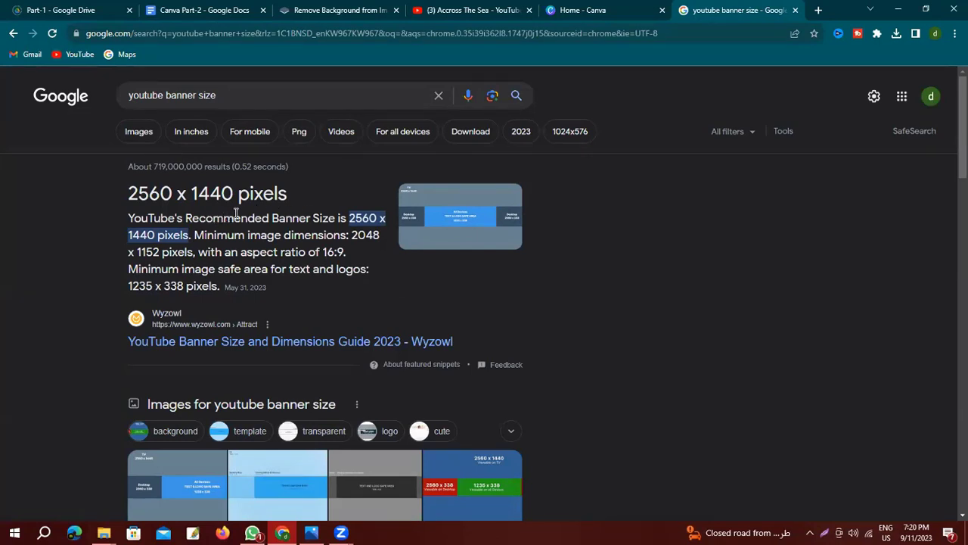
pyautogui.click(465, 494)
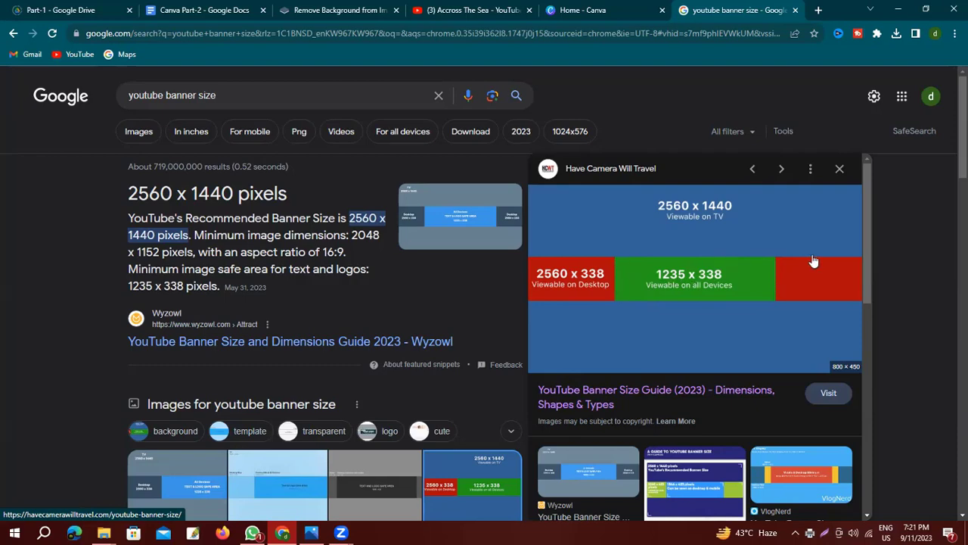
# Create a new blank custom-size design of 2560 × 1440 px.
pyautogui.click(609, 11)
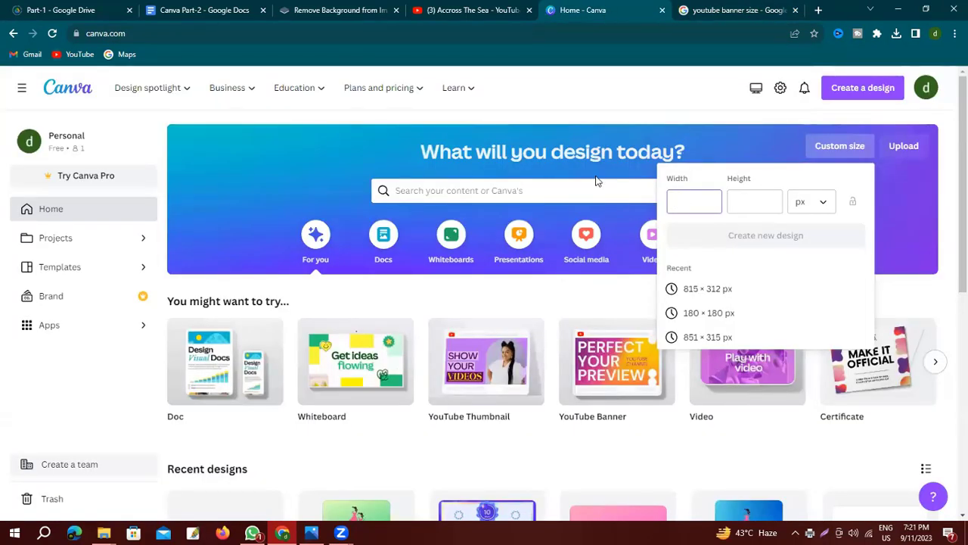
pyautogui.write('2560')
pyautogui.click(746, 205)
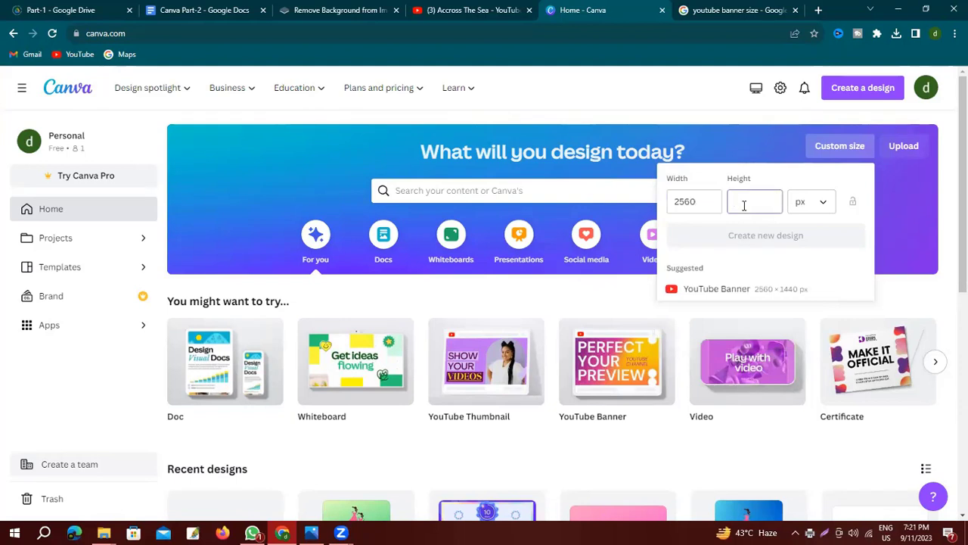
pyautogui.write('1440')
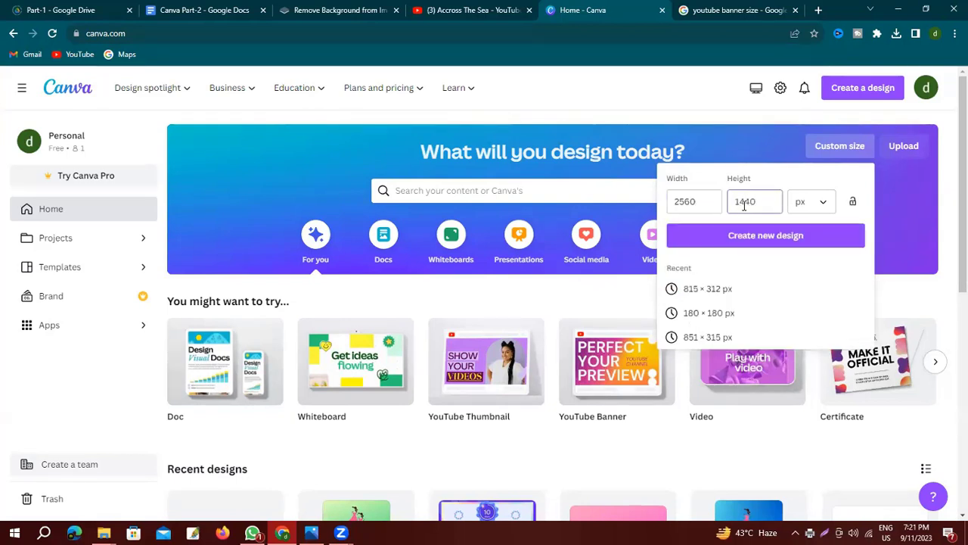
pyautogui.click(762, 240)
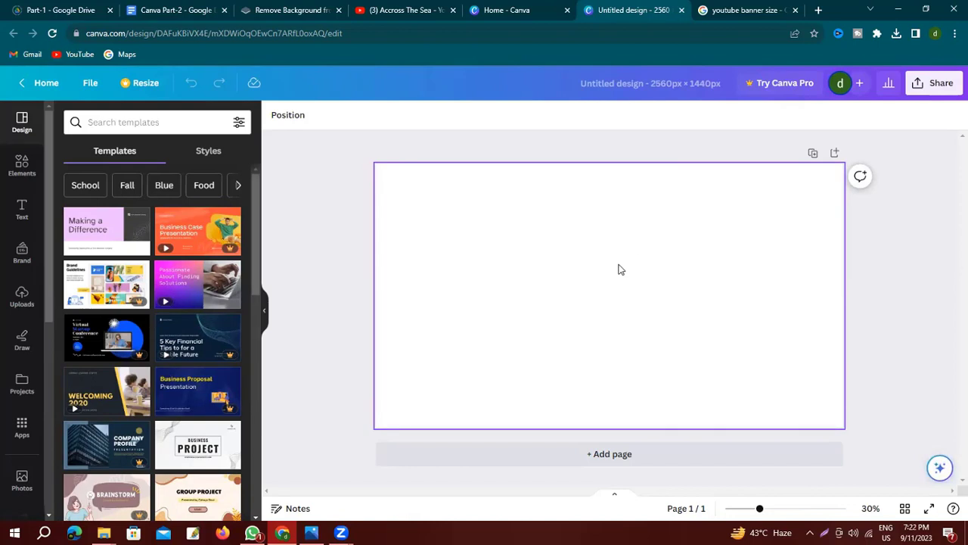
# Search the page Background options for 'youtube' banner designs.
pyautogui.scroll(-2, 23, 356)
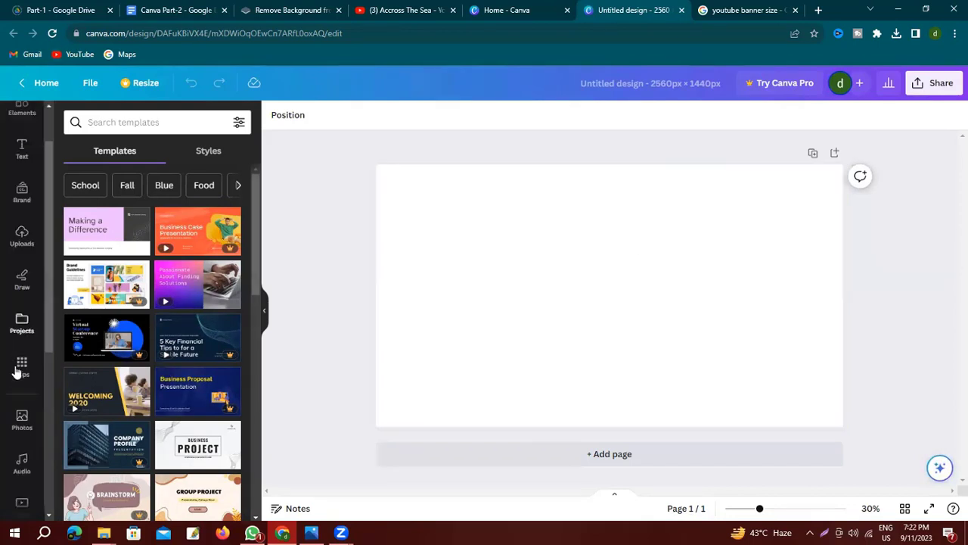
pyautogui.click(22, 491)
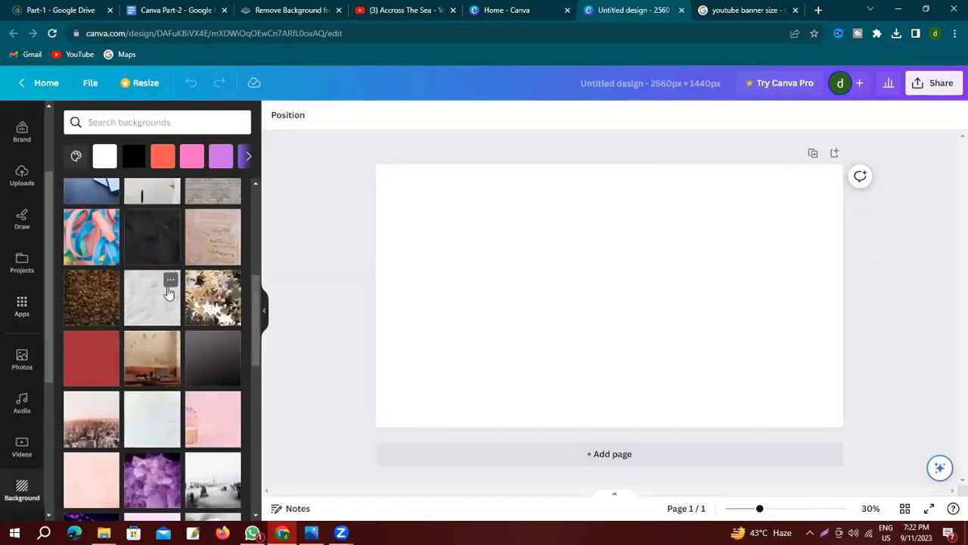
pyautogui.click(129, 123)
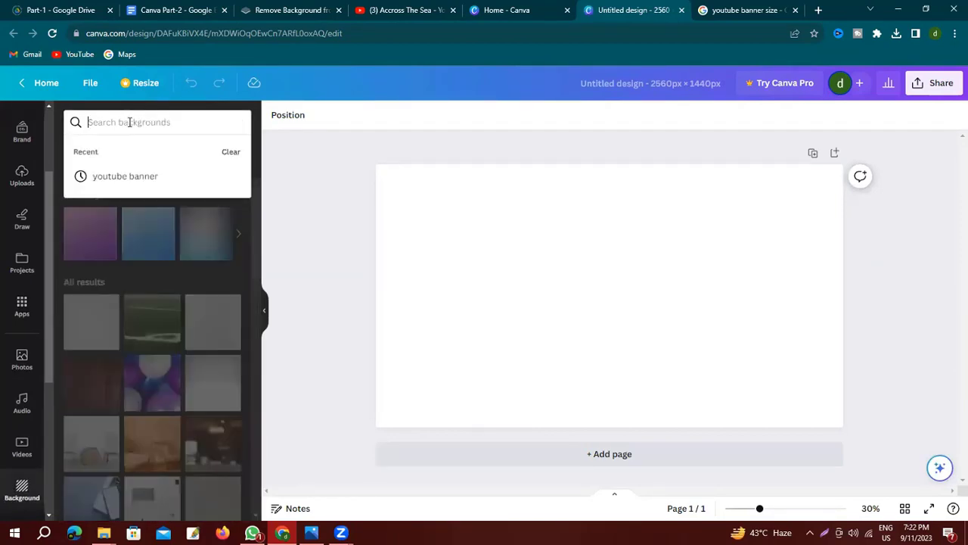
pyautogui.write('youtube')
pyautogui.click(136, 173)
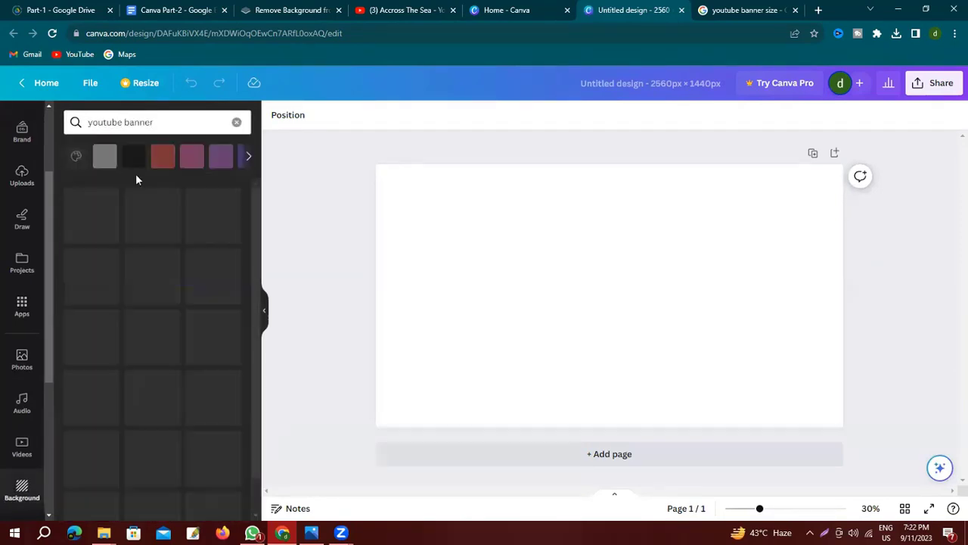
pyautogui.click(122, 122)
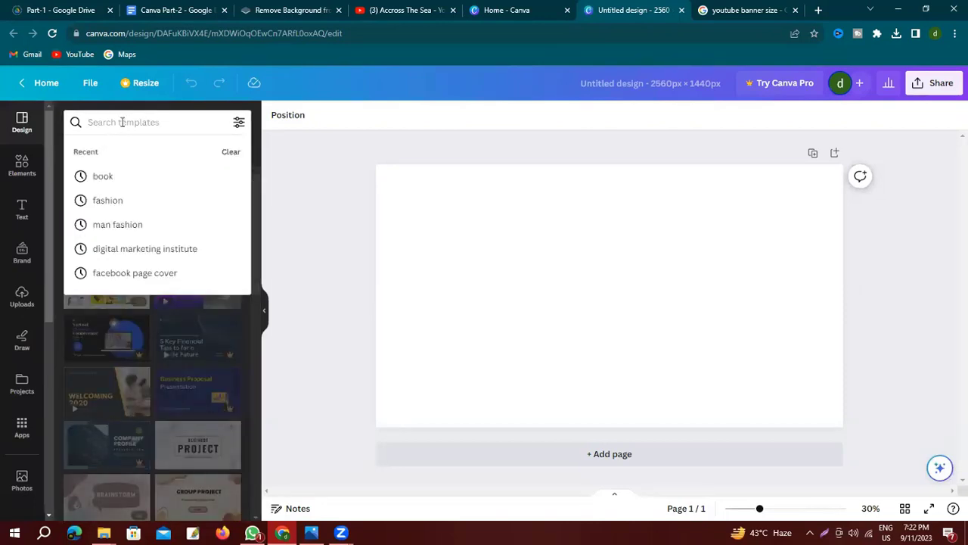
# Search templates for YouTube Banners and view a technology channel template, dismissing the Pro offer.
pyautogui.click(127, 300)
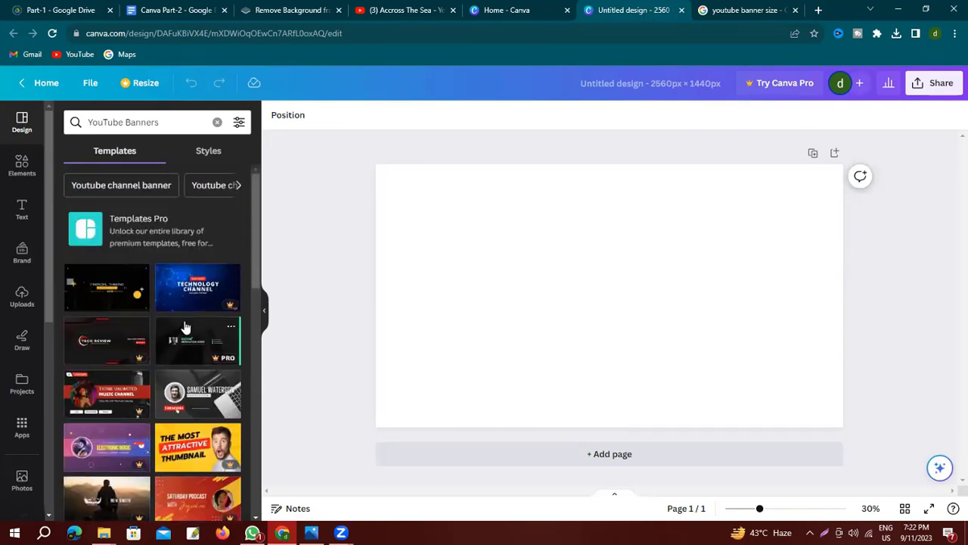
pyautogui.click(186, 326)
pyautogui.press('Escape')
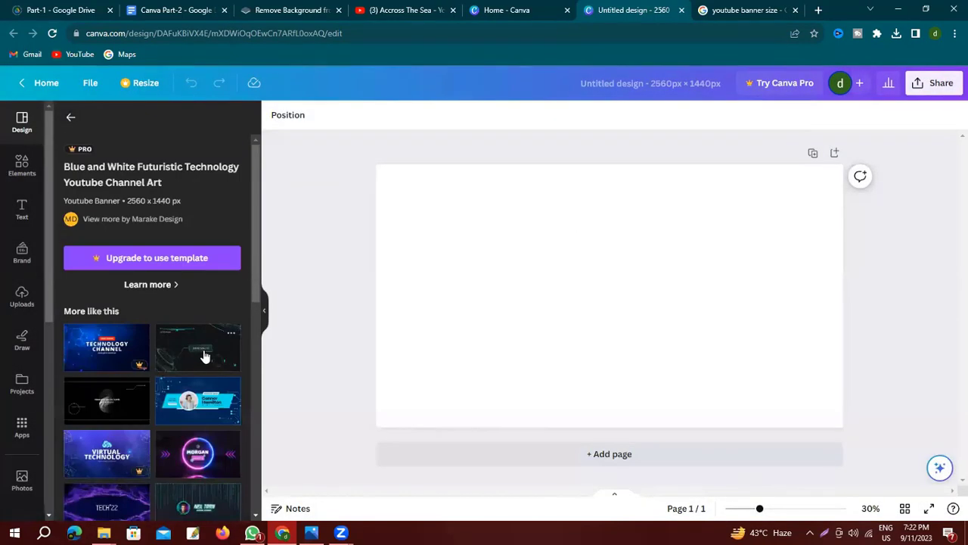
# Fill the page background with solid pink, replacing a briefly applied coral.
pyautogui.scroll(-4, 26, 369)
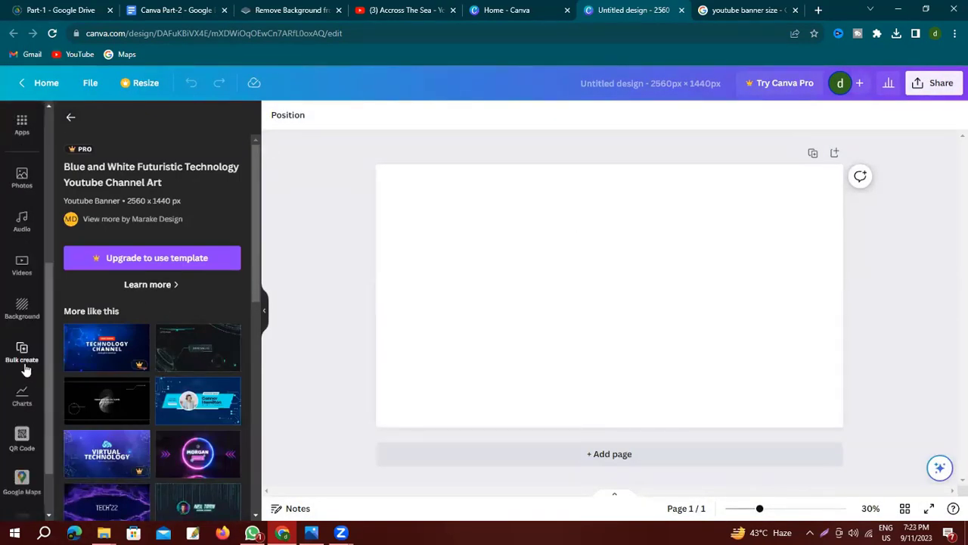
pyautogui.click(22, 314)
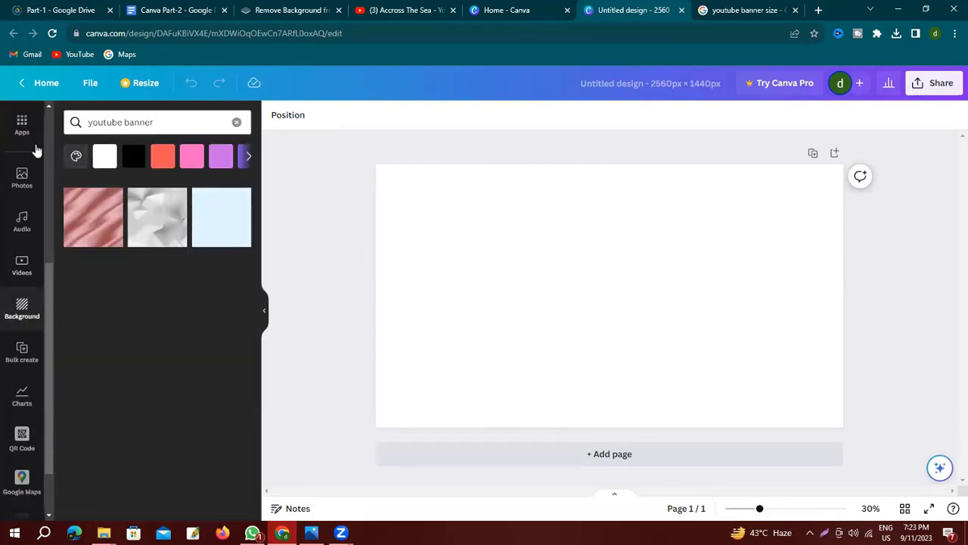
pyautogui.click(163, 156)
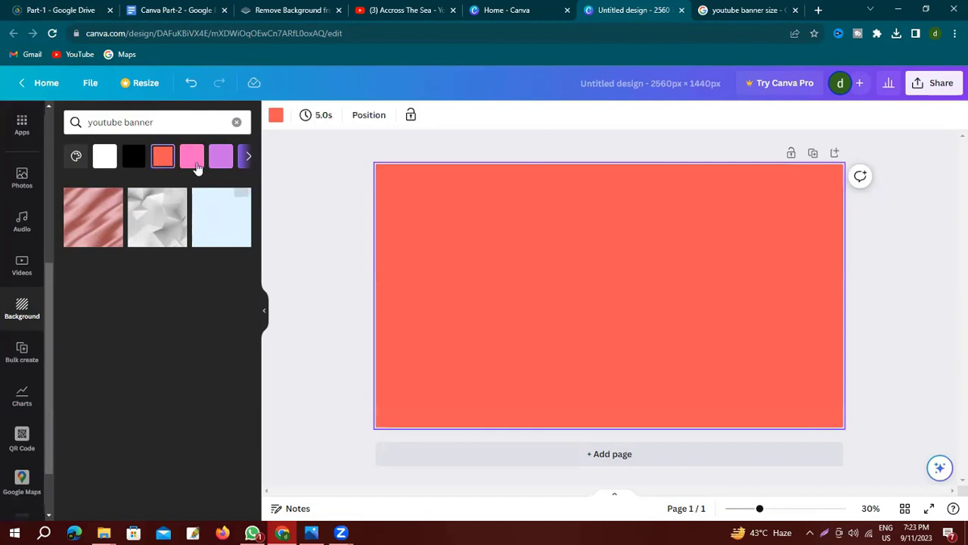
pyautogui.click(194, 161)
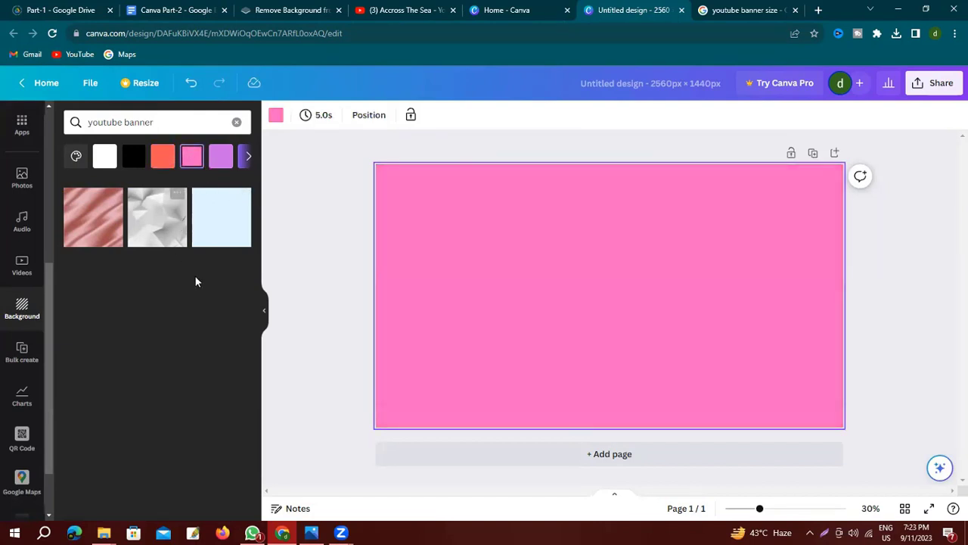
pyautogui.click(318, 252)
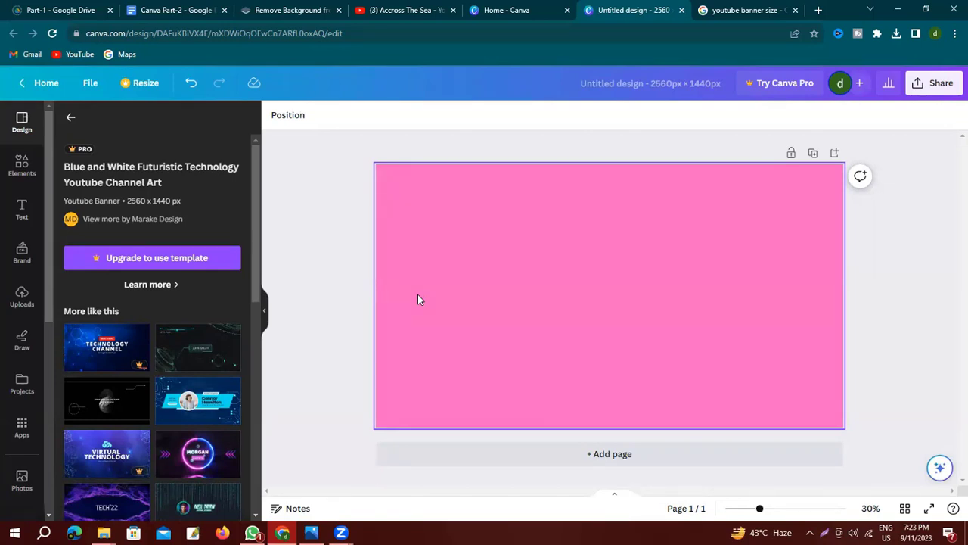
# Add a square from Elements and stretch it into a thin full-width dark magenta band across the middle.
pyautogui.click(22, 165)
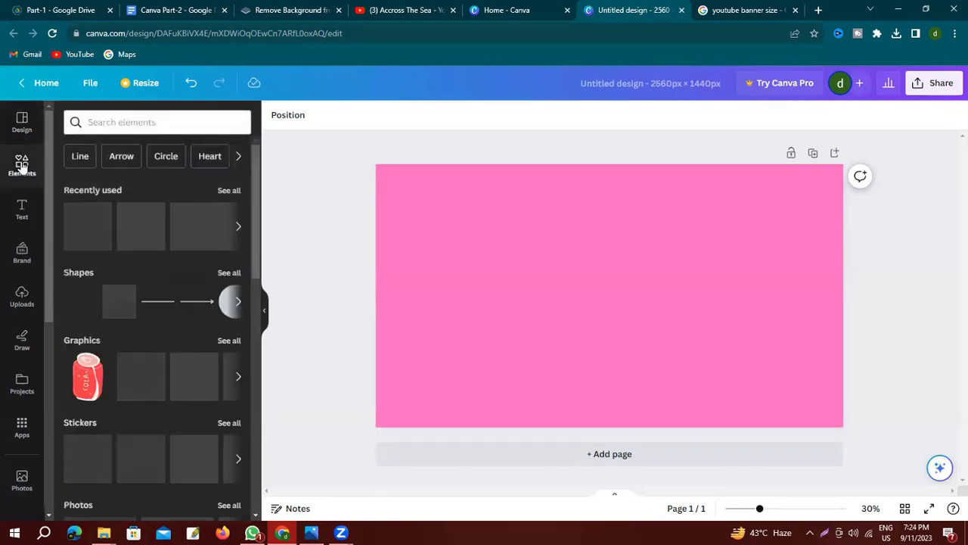
pyautogui.click(84, 314)
pyautogui.moveTo(566, 288); pyautogui.dragTo(377, 297)
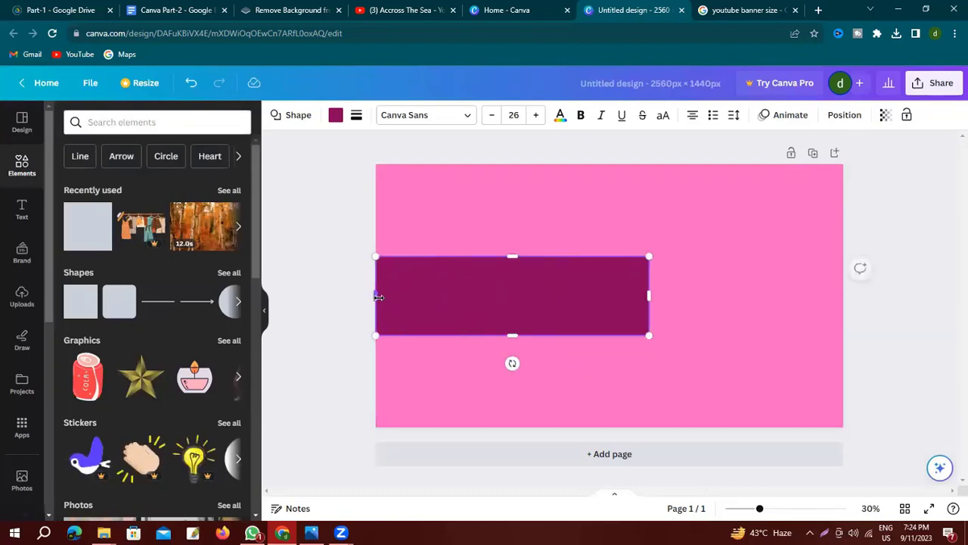
pyautogui.moveTo(649, 296); pyautogui.dragTo(842, 295)
pyautogui.moveTo(610, 255); pyautogui.dragTo(611, 272)
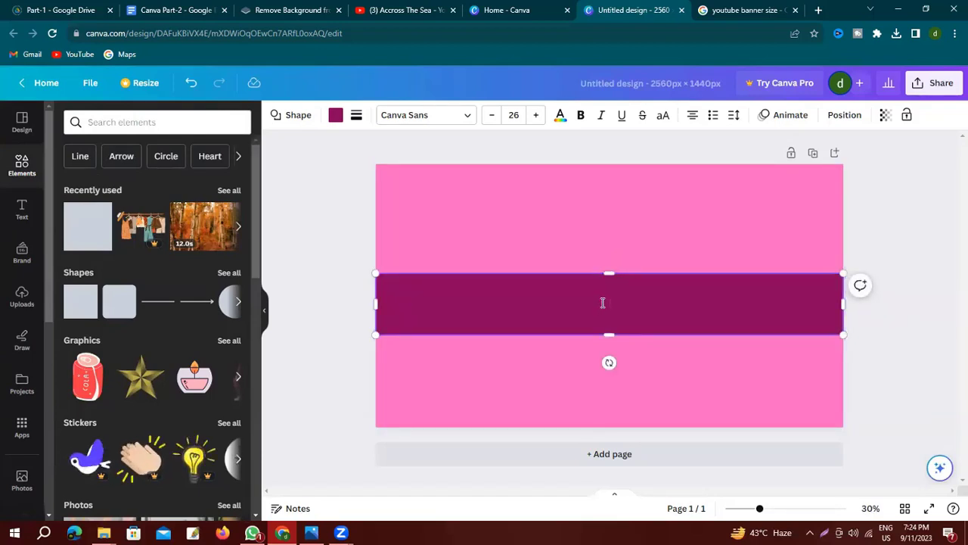
pyautogui.click(581, 377)
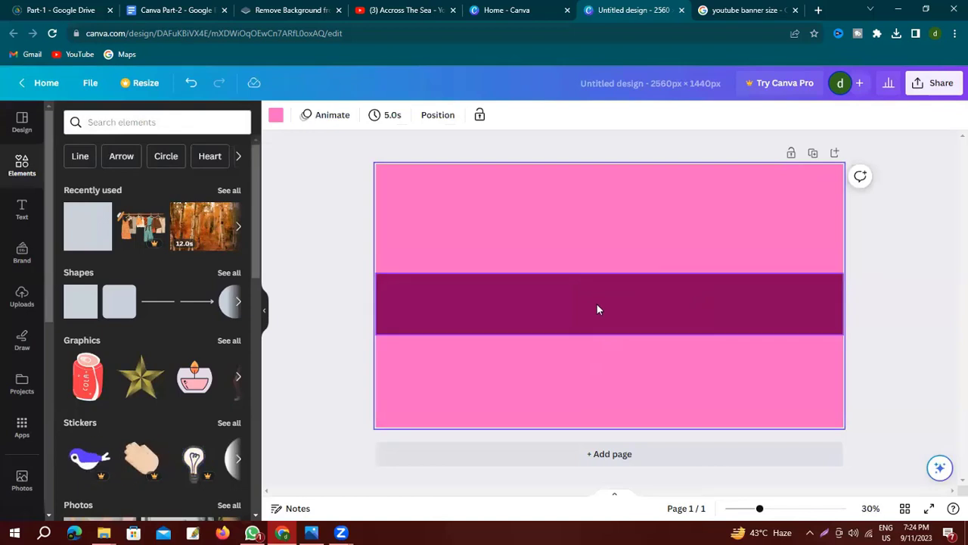
pyautogui.click(599, 302)
pyautogui.moveTo(598, 301); pyautogui.dragTo(594, 297)
pyautogui.click(448, 257)
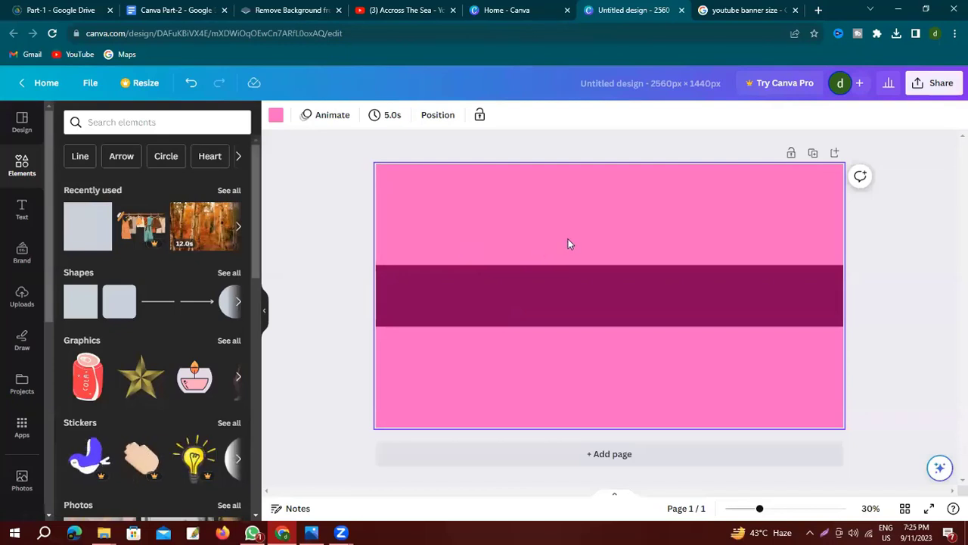
# Add a square over the band's centre, recolour it cyan, and make the band's sides yellow.
pyautogui.press('r')
pyautogui.click(335, 115)
pyautogui.click(103, 431)
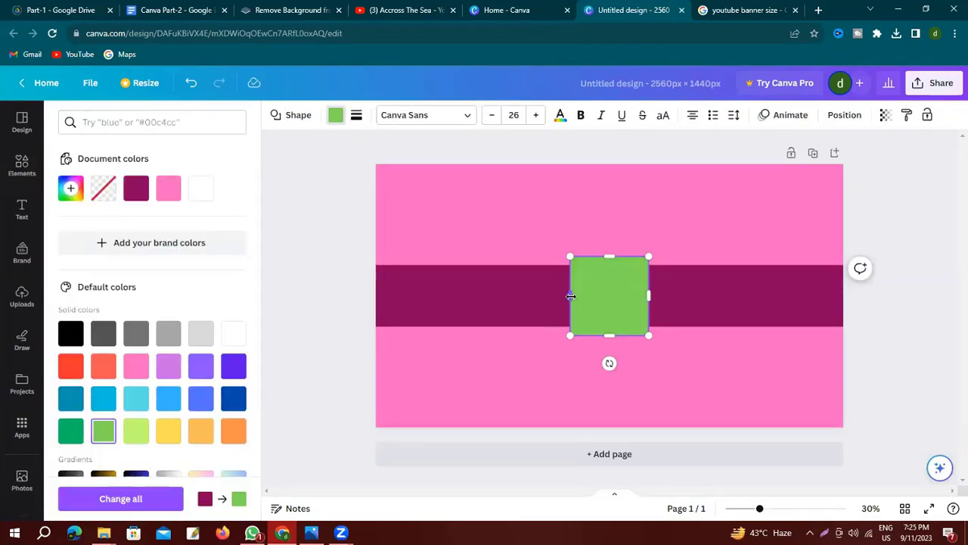
pyautogui.moveTo(571, 295); pyautogui.dragTo(424, 292)
pyautogui.moveTo(538, 258); pyautogui.dragTo(537, 261)
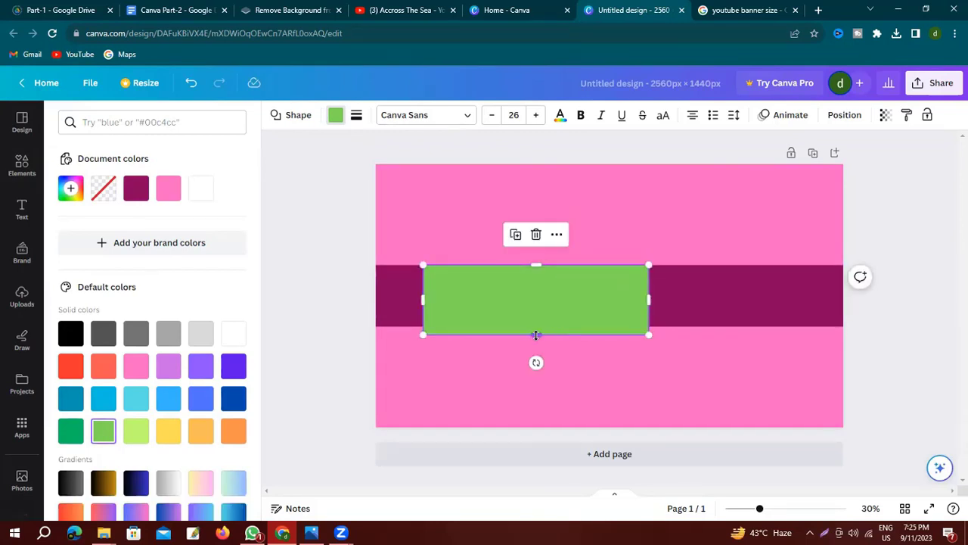
pyautogui.moveTo(535, 335); pyautogui.dragTo(610, 326)
pyautogui.click(893, 261)
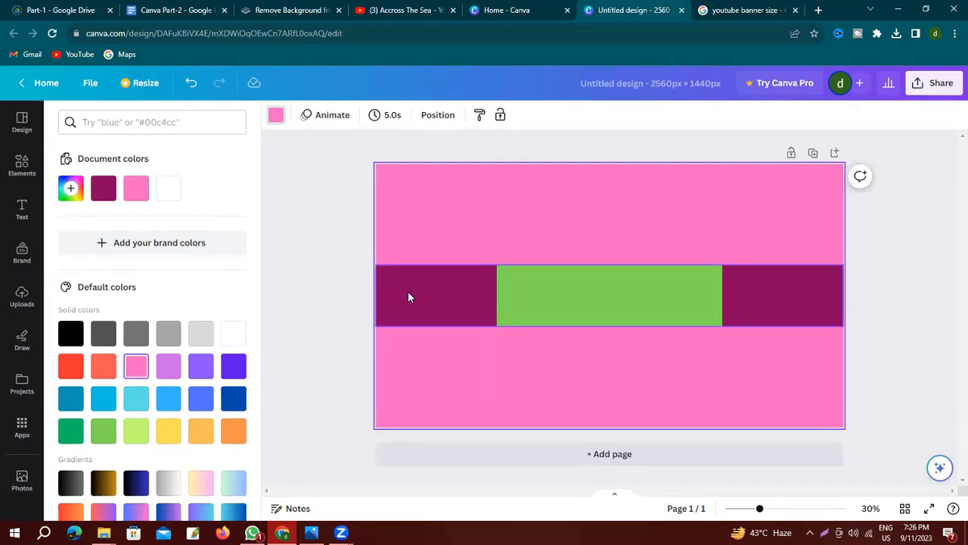
pyautogui.moveTo(679, 298); pyautogui.dragTo(616, 293)
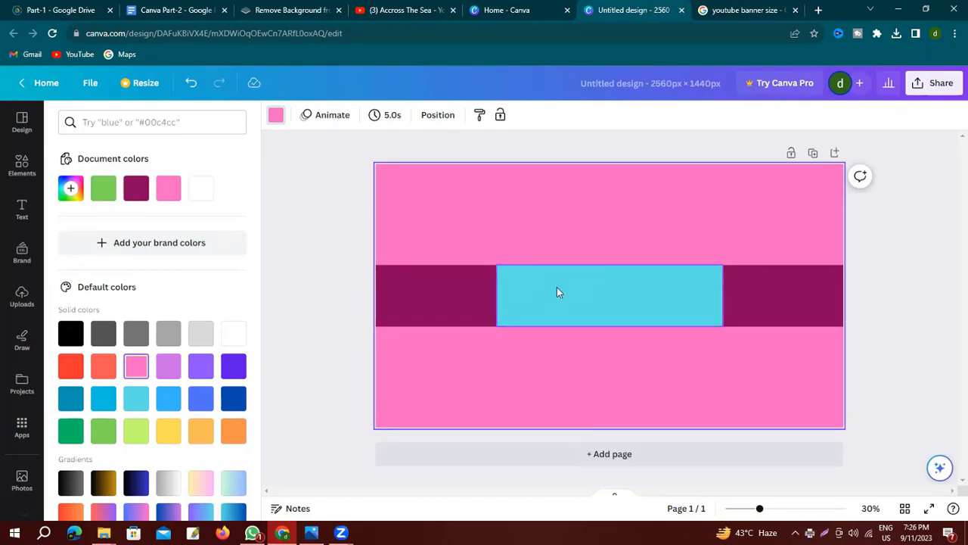
pyautogui.hotkey('ctrl', 'z')
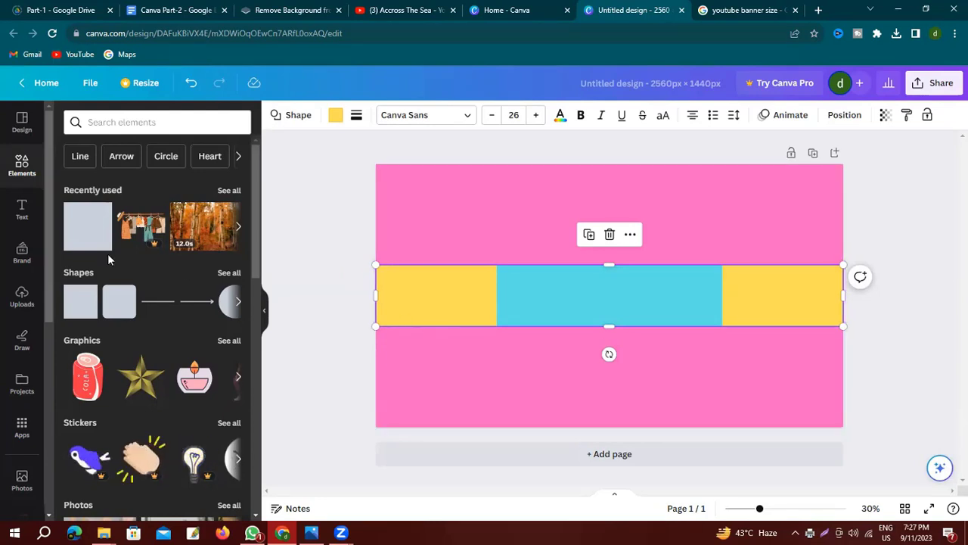
# Add an 'All Tech Solution' heading in Carter One and reduce its font size slightly.
pyautogui.click(23, 207)
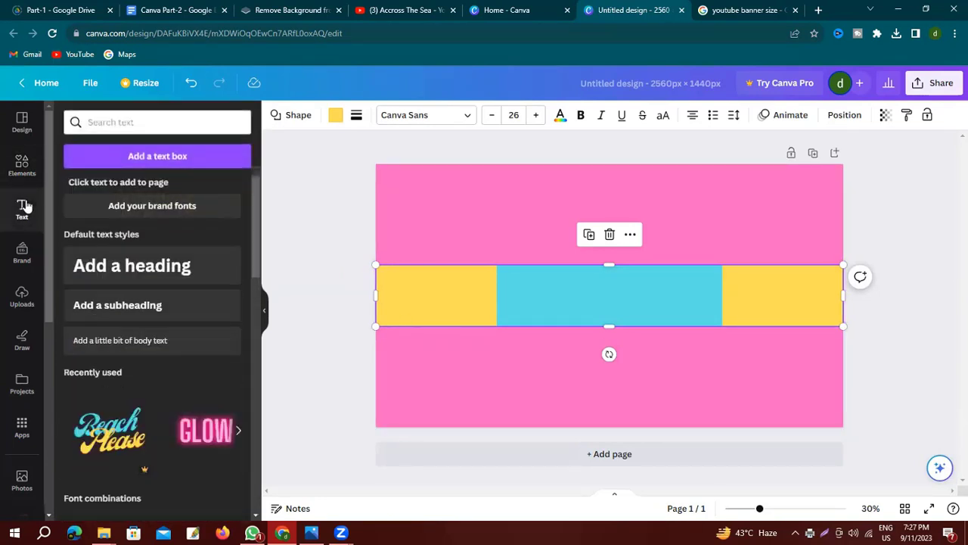
pyautogui.click(131, 265)
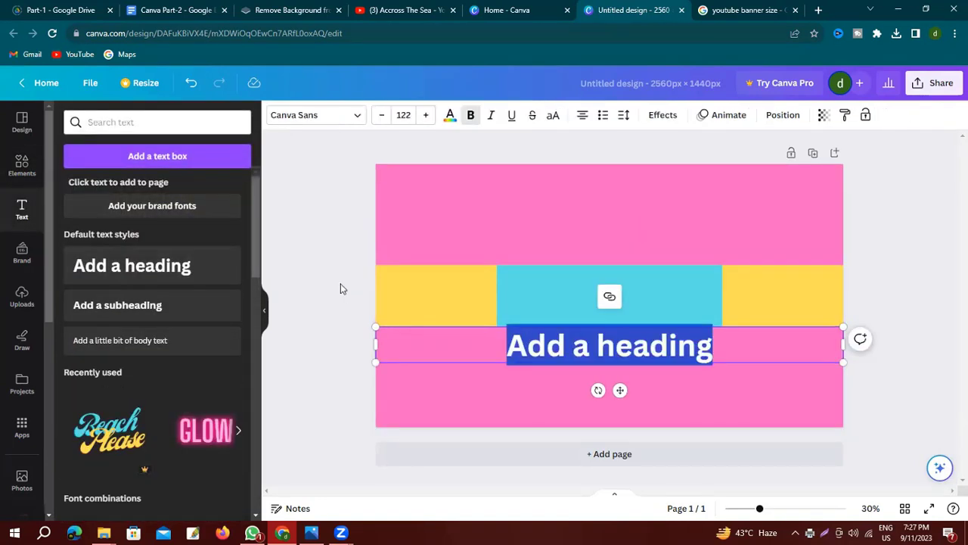
pyautogui.write('All Tech Solution')
pyautogui.hotkey('ctrl', 'a')
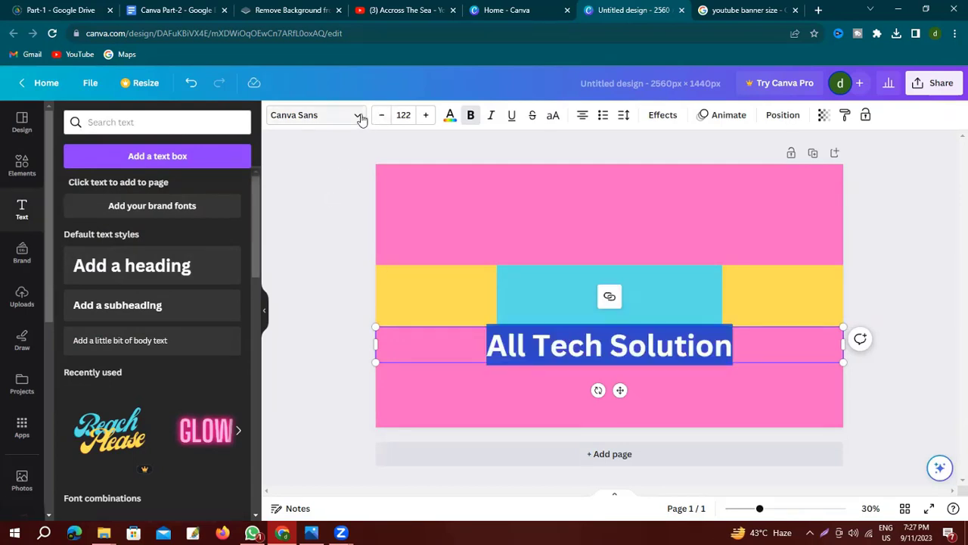
pyautogui.click(358, 117)
pyautogui.scroll(-10, 163, 269)
pyautogui.scroll(-15, 167, 270)
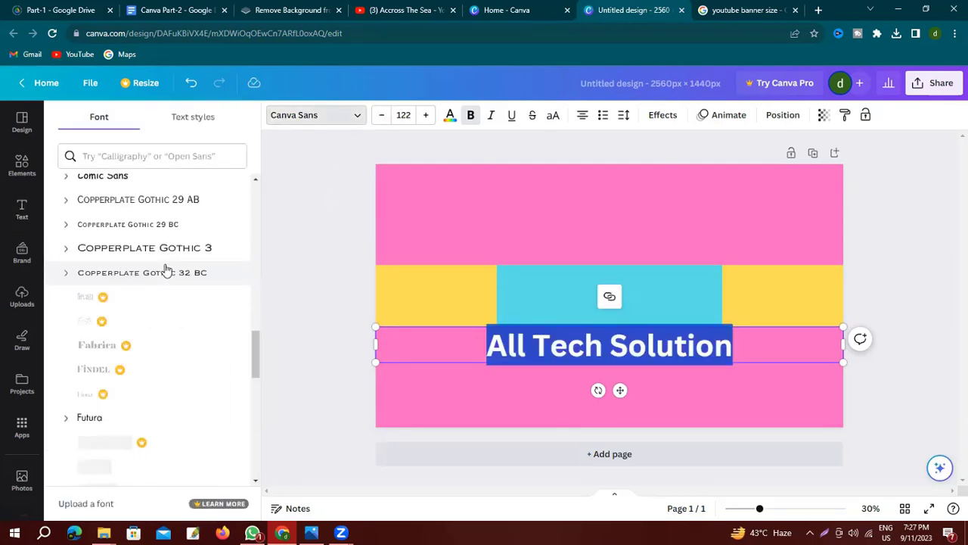
pyautogui.scroll(-10, 165, 269)
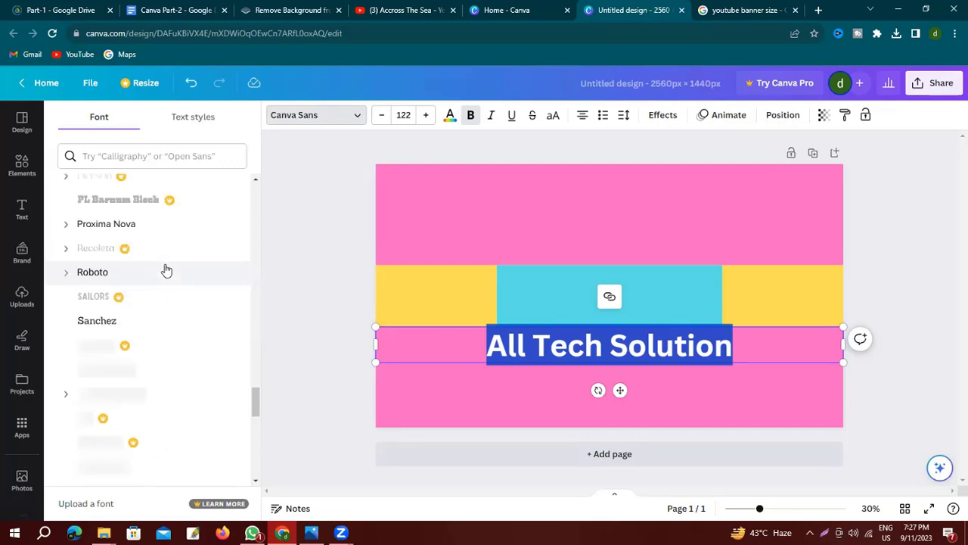
pyautogui.click(162, 266)
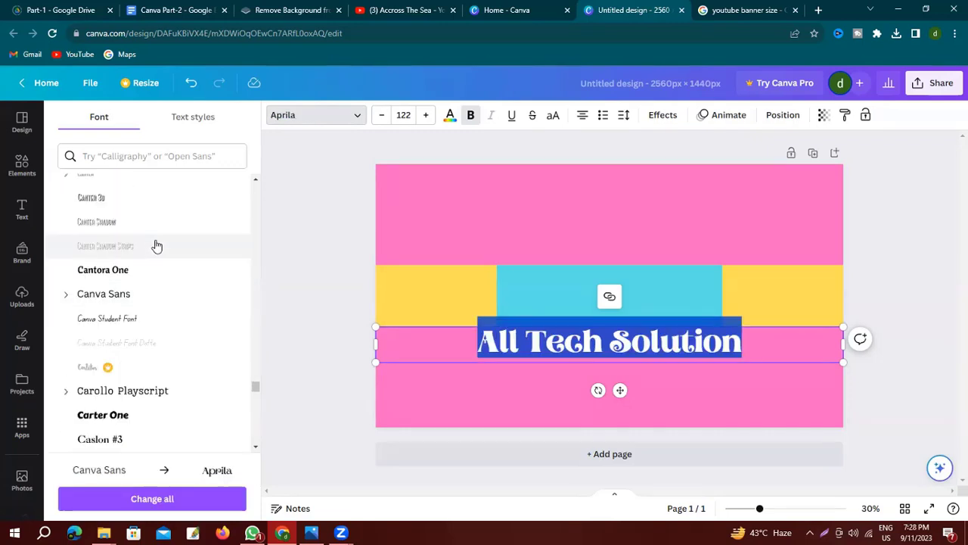
pyautogui.click(103, 272)
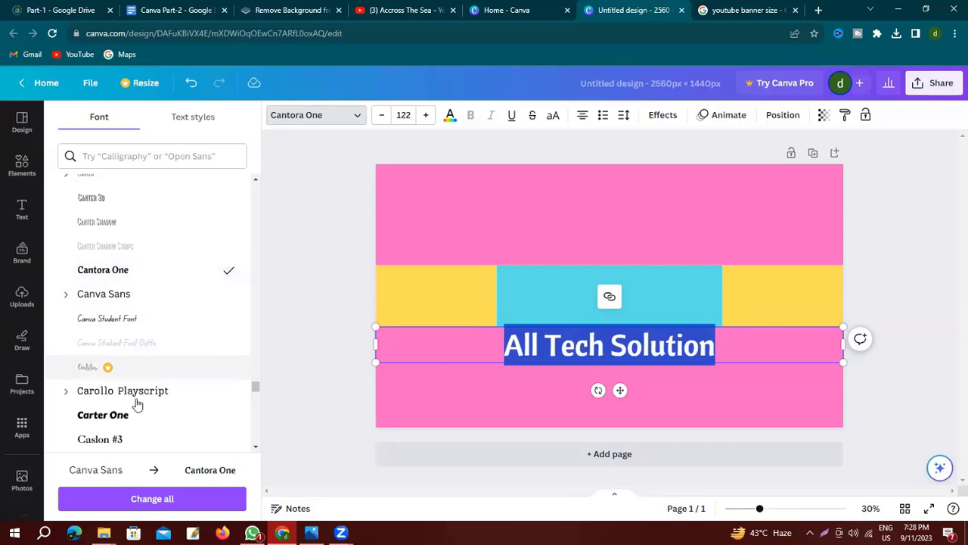
pyautogui.click(102, 416)
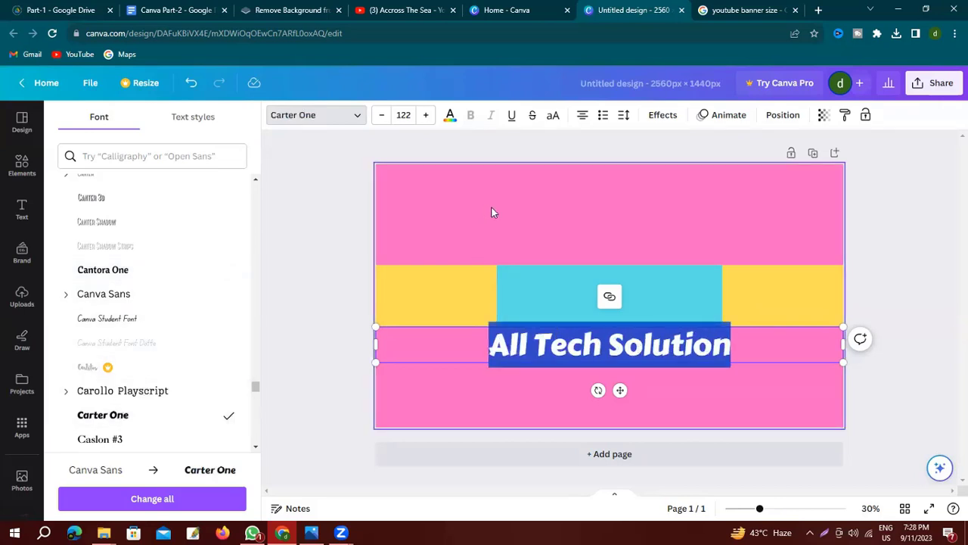
pyautogui.click(382, 117)
pyautogui.click(382, 116)
pyautogui.click(382, 116)
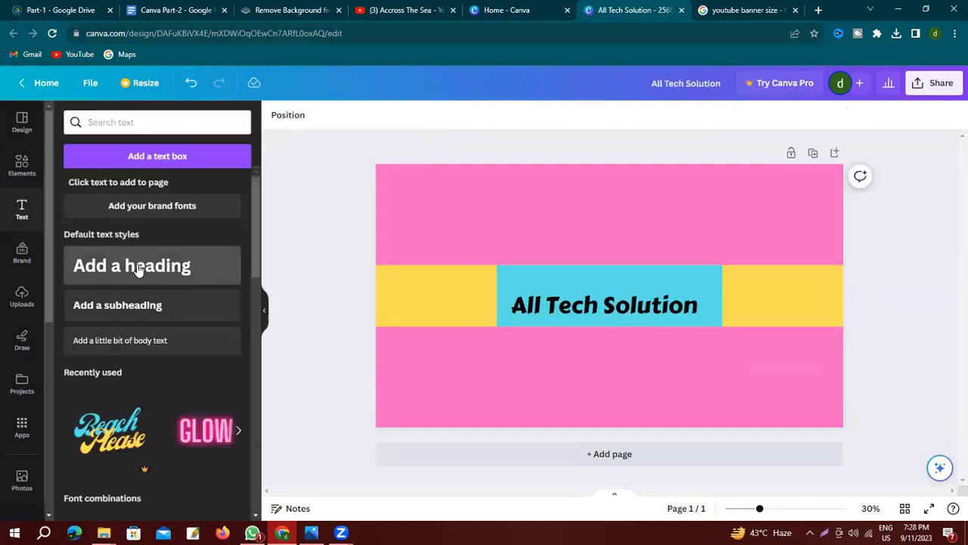
# Add a 'Welcome to My Channel' heading in the Celandine font coloured red.
pyautogui.click(132, 266)
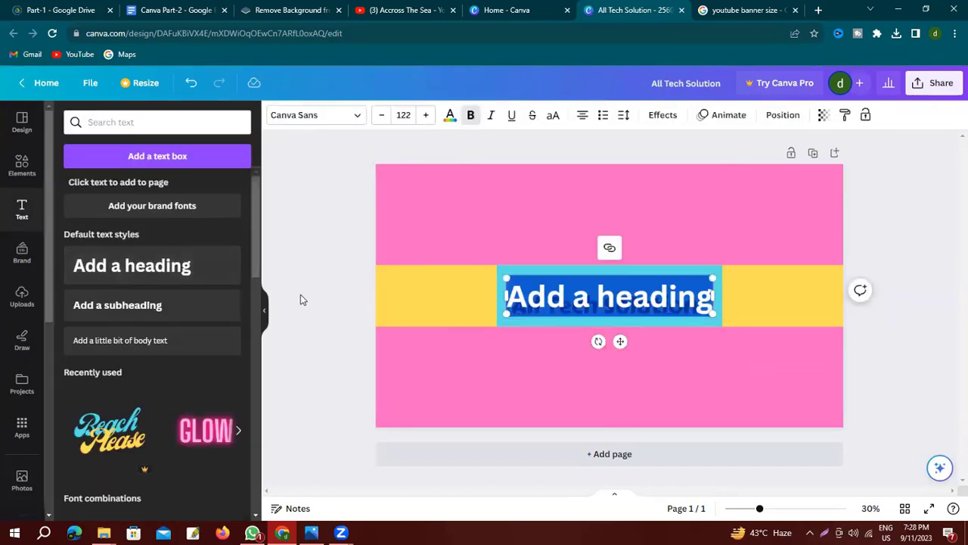
pyautogui.write('Welcome to My Channel')
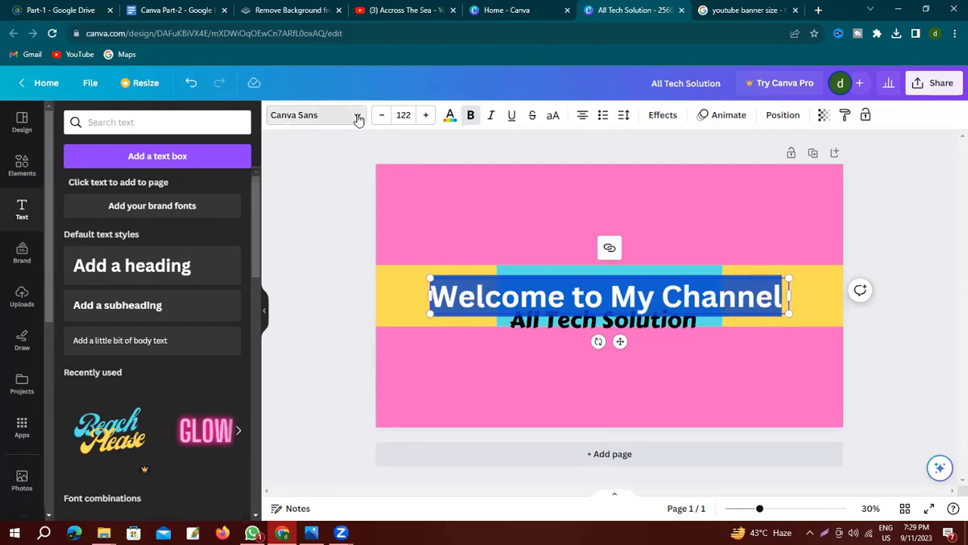
pyautogui.click(359, 119)
pyautogui.scroll(-3, 102, 294)
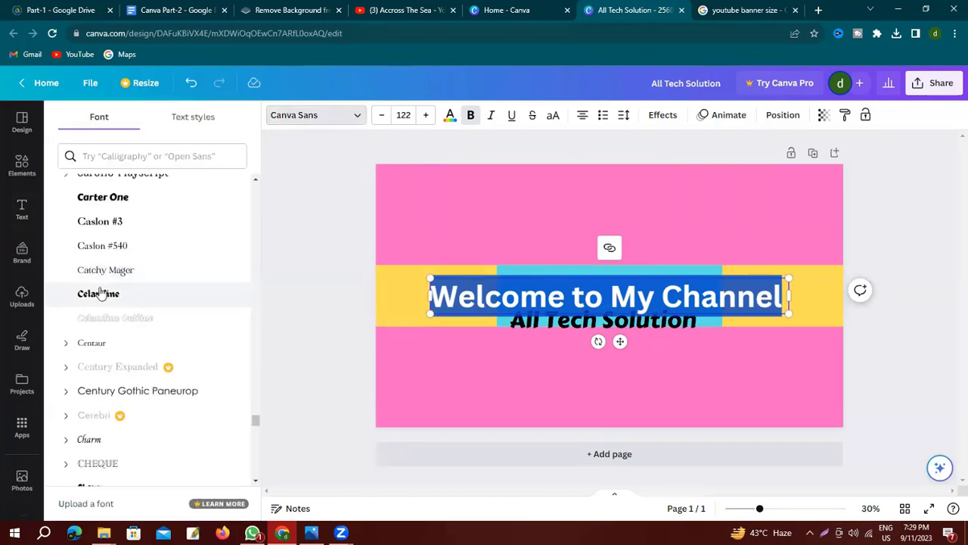
pyautogui.click(101, 293)
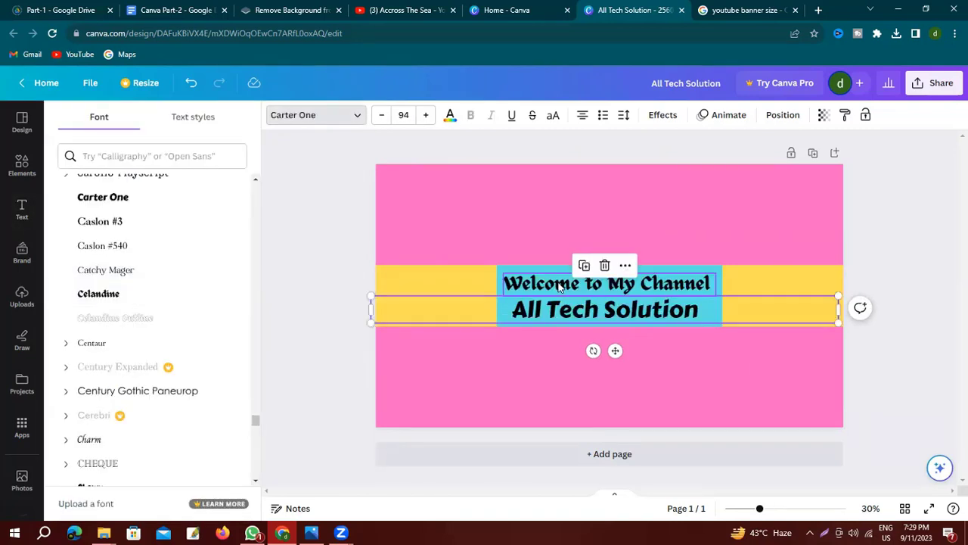
pyautogui.click(449, 118)
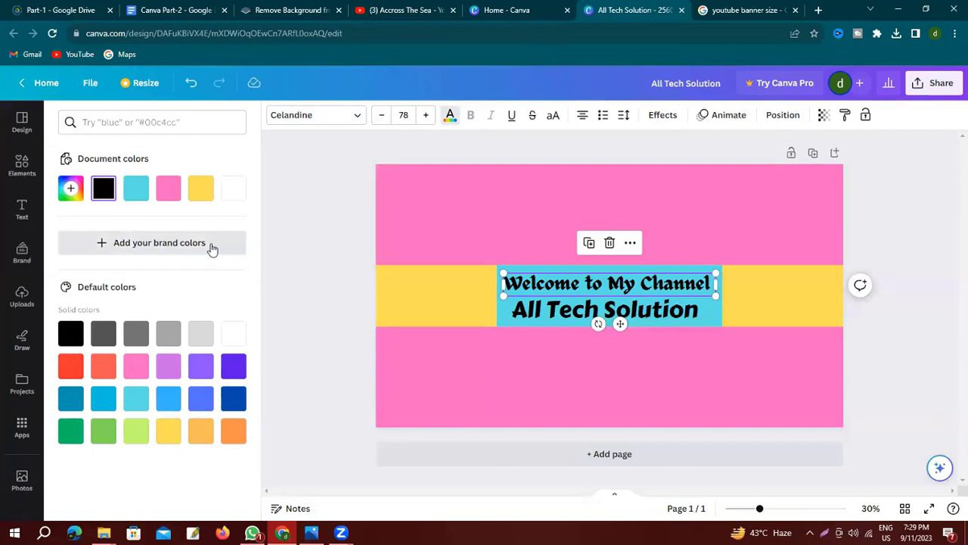
pyautogui.click(70, 366)
pyautogui.click(682, 333)
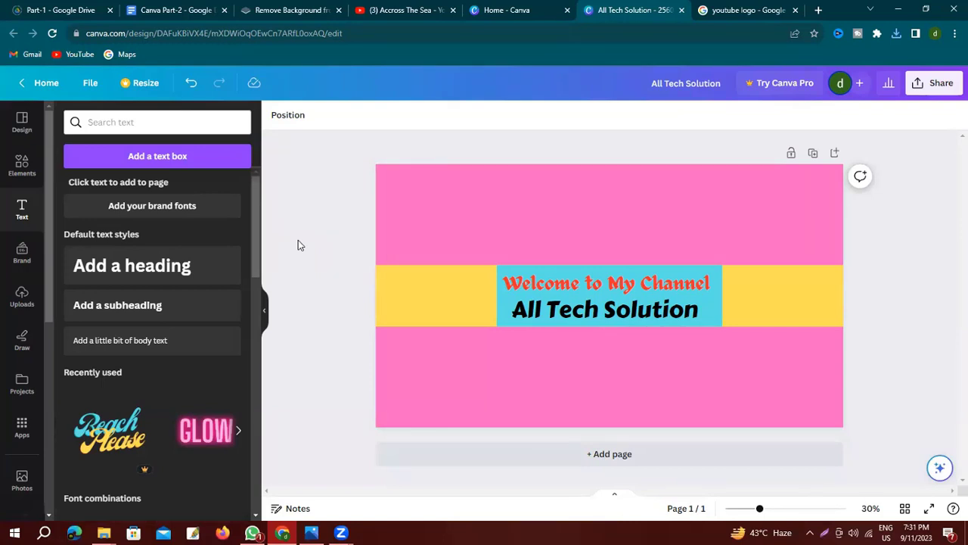
# Upload the 'logo' image and place it, scaled down, in the band's left yellow section.
pyautogui.click(21, 301)
pyautogui.click(158, 150)
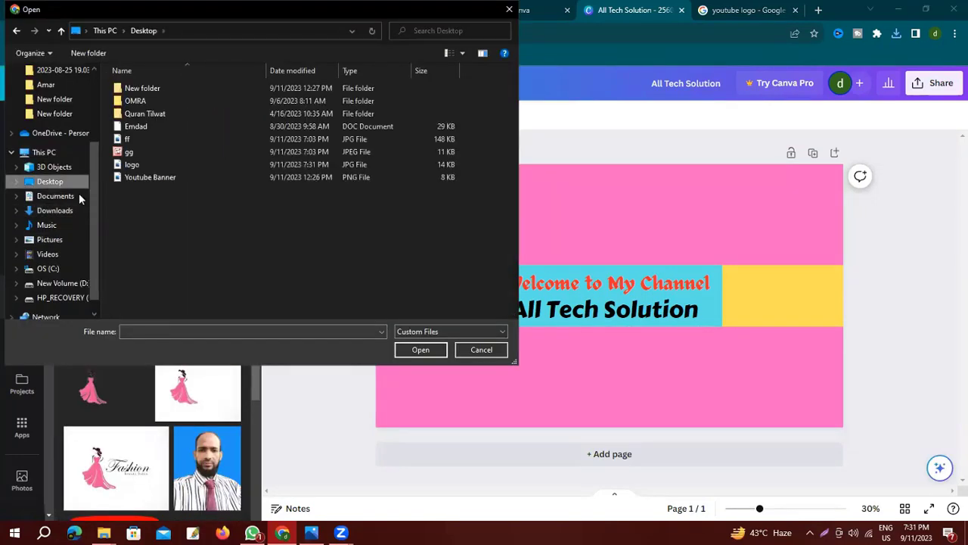
pyautogui.click(136, 165)
pyautogui.click(416, 350)
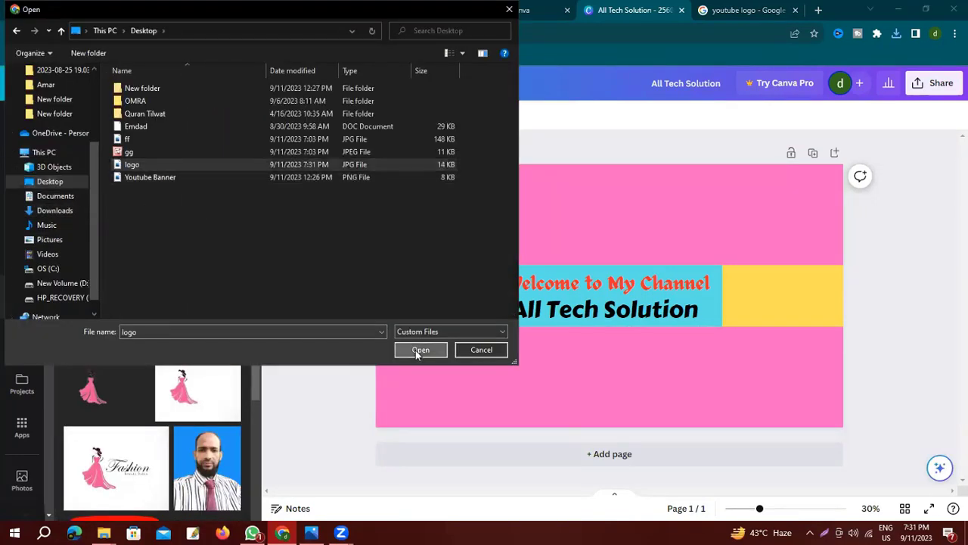
pyautogui.moveTo(152, 350); pyautogui.dragTo(443, 279)
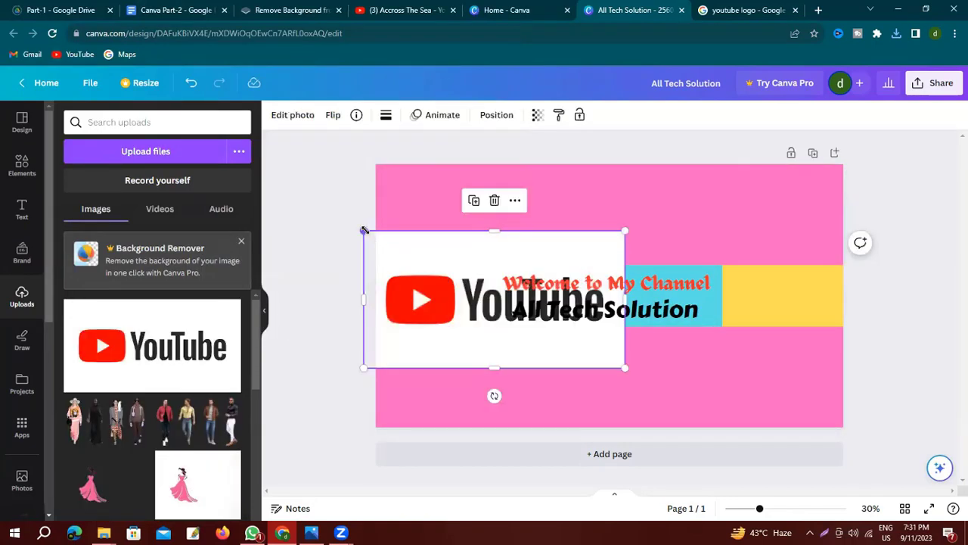
pyautogui.moveTo(364, 230); pyautogui.dragTo(488, 295)
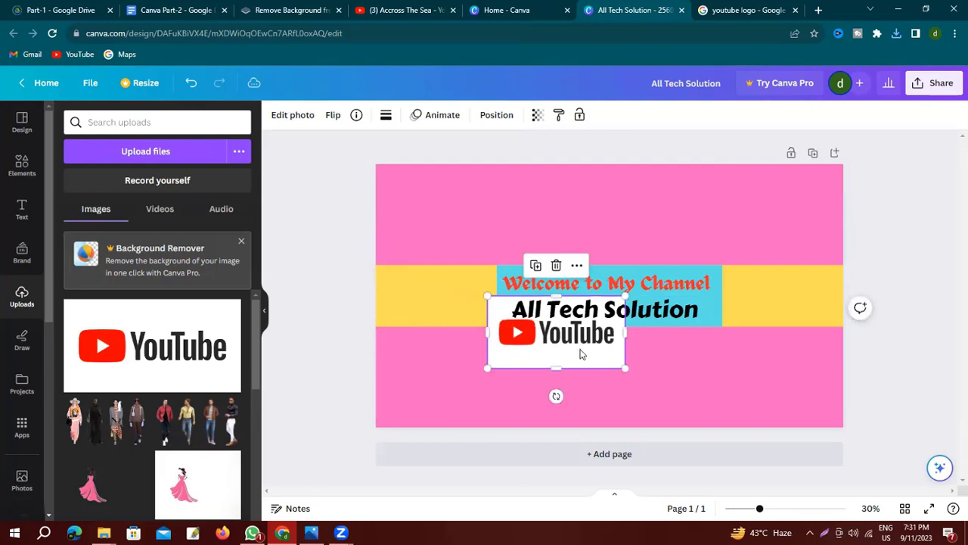
pyautogui.moveTo(579, 350); pyautogui.dragTo(471, 303)
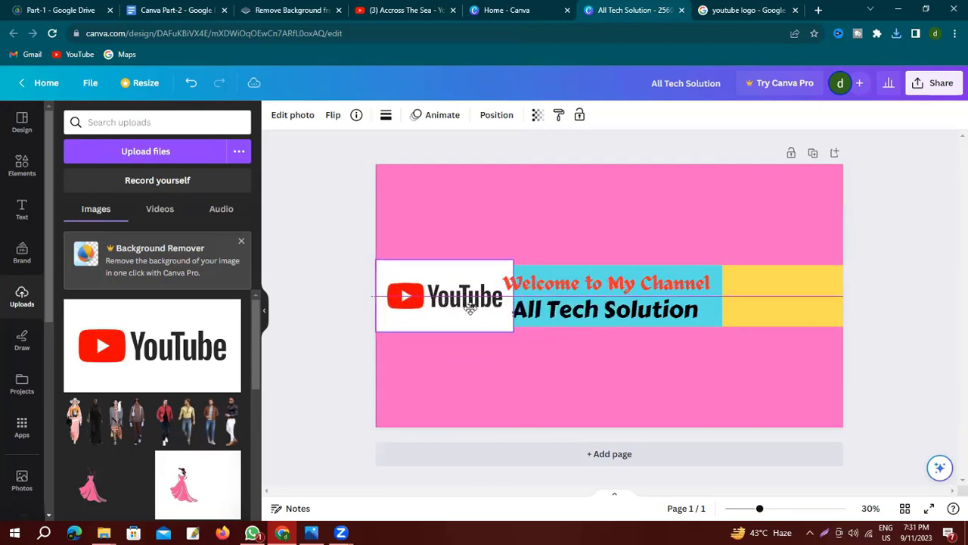
pyautogui.click(757, 290)
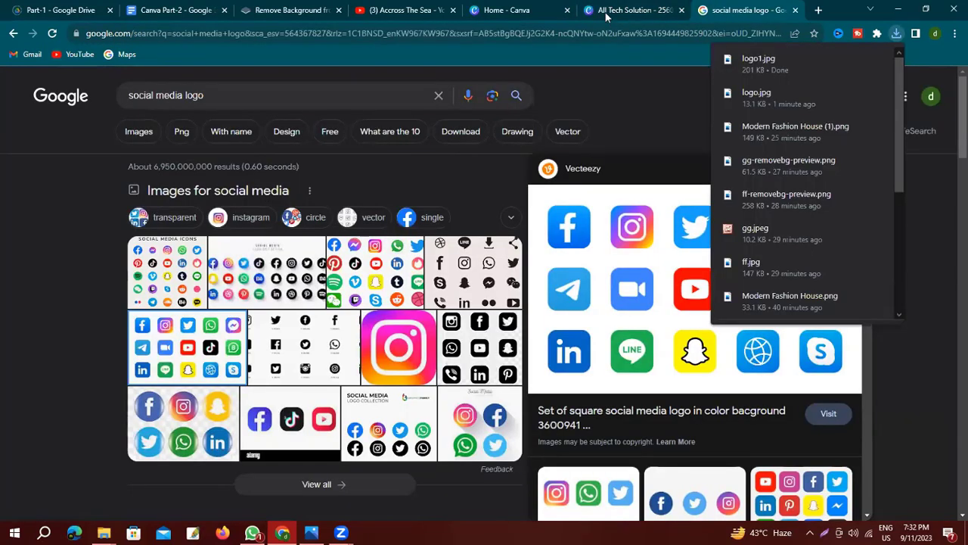
# Back in the banner design, upload the logo1 social media icons image.
pyautogui.click(603, 19)
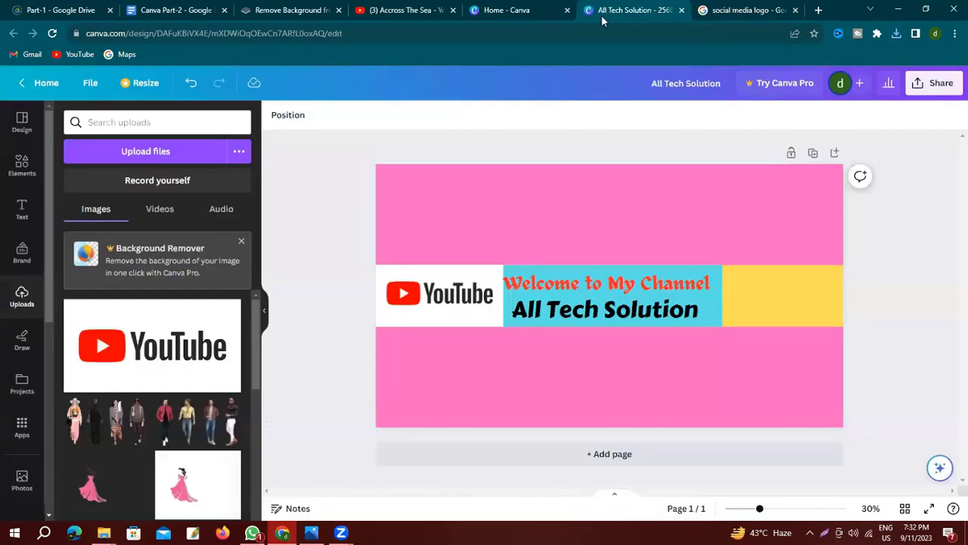
pyautogui.click(159, 151)
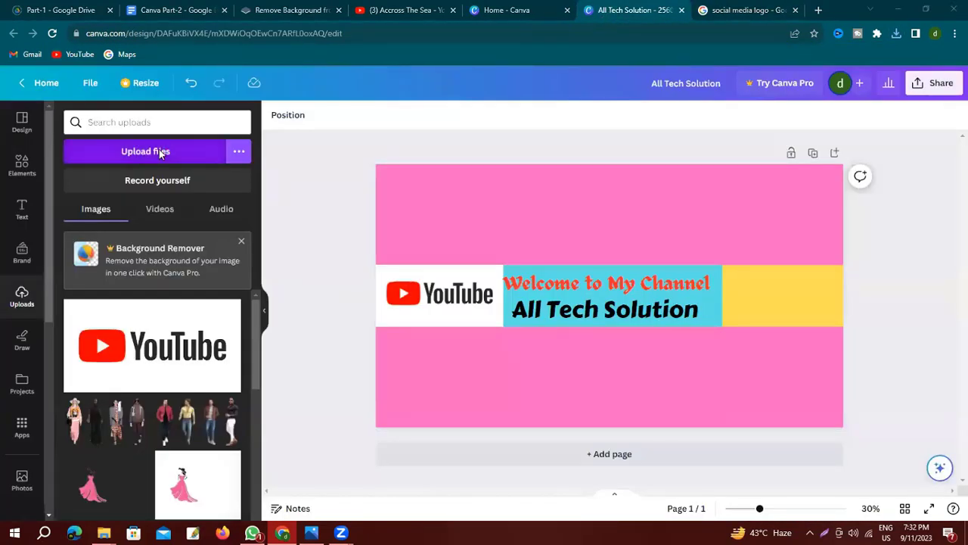
pyautogui.click(158, 177)
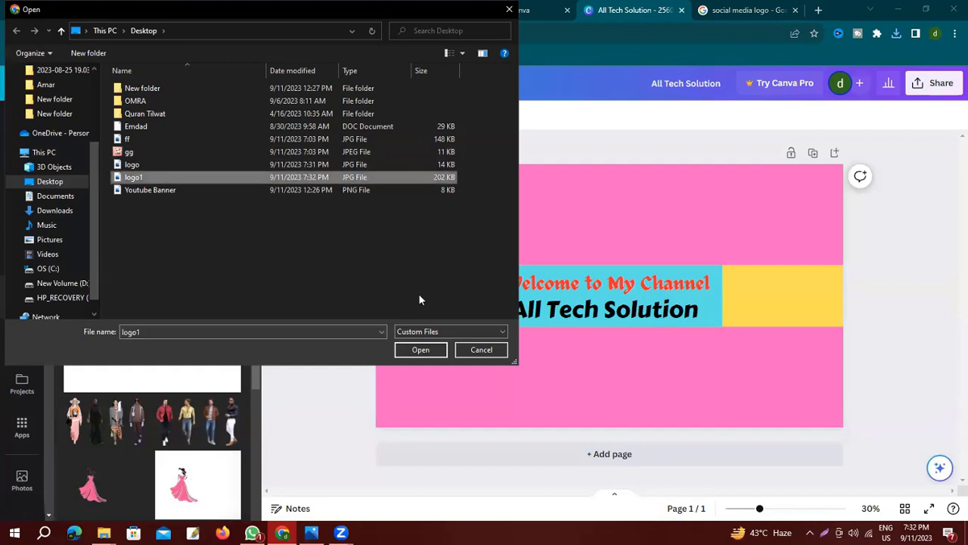
pyautogui.click(428, 355)
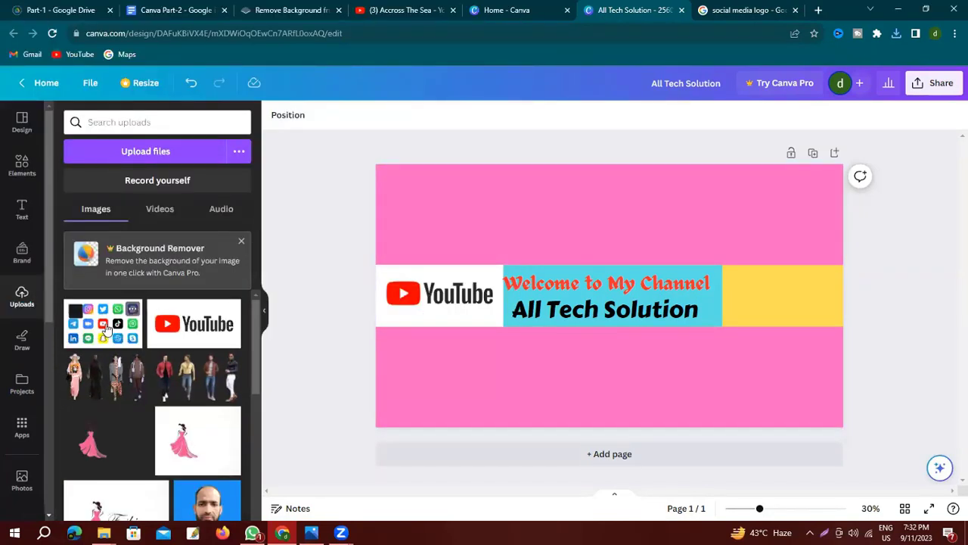
# Place the icons image on the band's right end, cropping top and bottom to the band's height.
pyautogui.moveTo(106, 331); pyautogui.dragTo(705, 256)
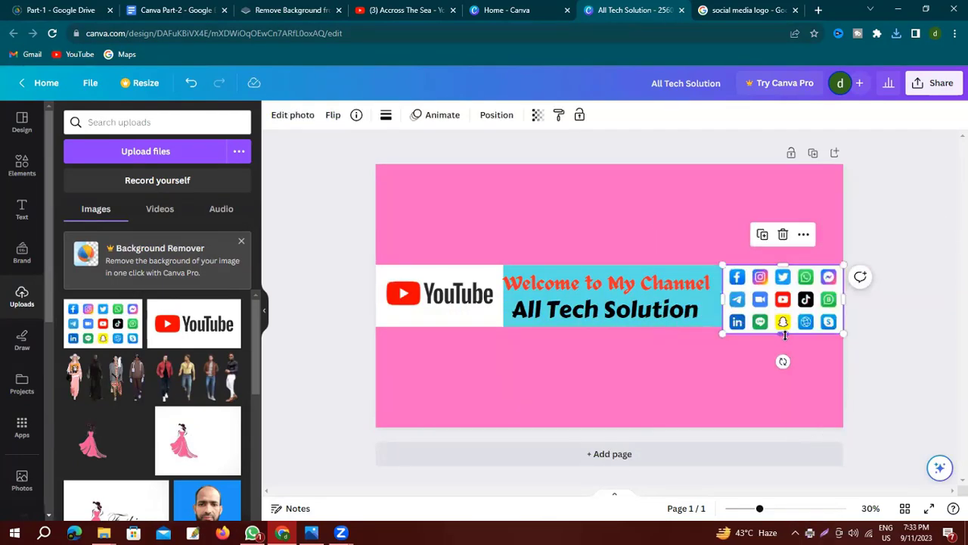
pyautogui.moveTo(784, 335); pyautogui.dragTo(784, 327)
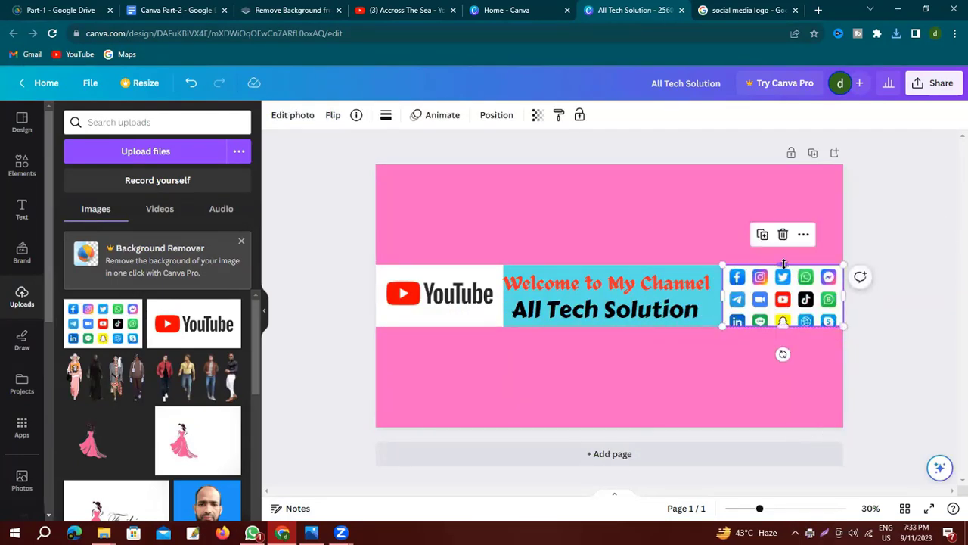
pyautogui.moveTo(784, 264); pyautogui.dragTo(783, 269)
pyautogui.click(724, 119)
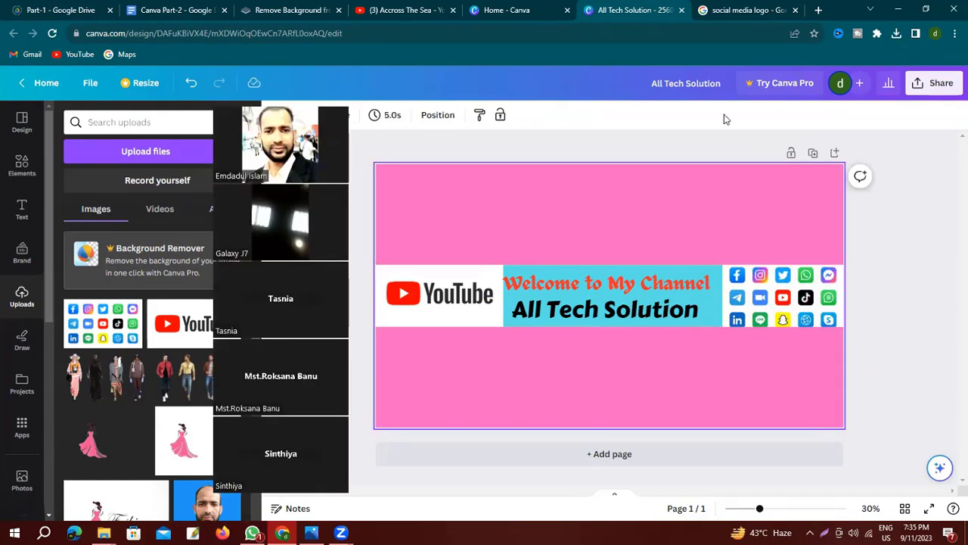